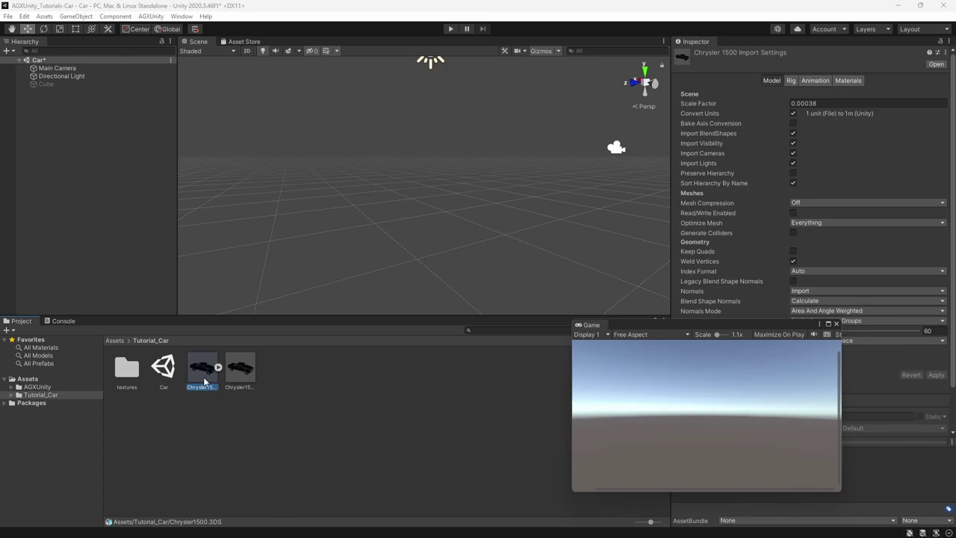
# Step: Activate the hidden Cube and check its scale values as a size reference for the truck
pyautogui.click(42, 84)
pyautogui.click(697, 55)
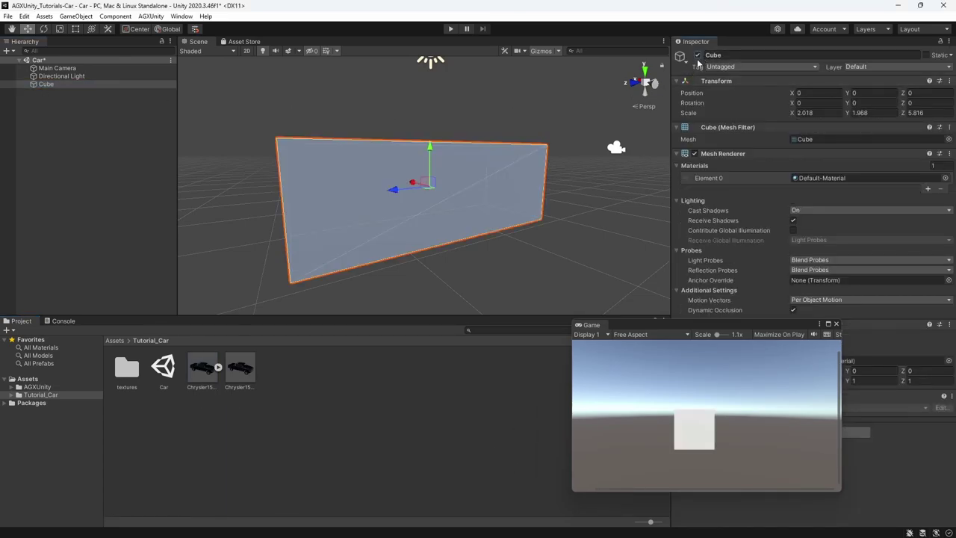
pyautogui.press('f')
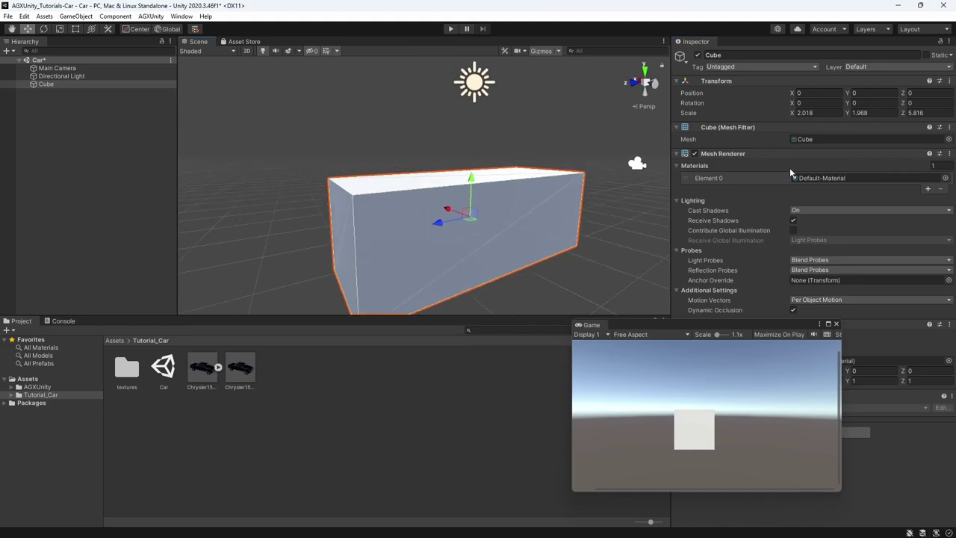
pyautogui.click(824, 112)
pyautogui.press('Tab')
pyautogui.press('Tab')
# Step: Place the Chrysler1500 3DS model in the scene and set its position to 0, 0, 0 for comparison with the cube
pyautogui.click(192, 379)
pyautogui.moveTo(192, 378); pyautogui.dragTo(466, 240)
pyautogui.click(822, 100)
pyautogui.write('0')
pyautogui.press('Tab')
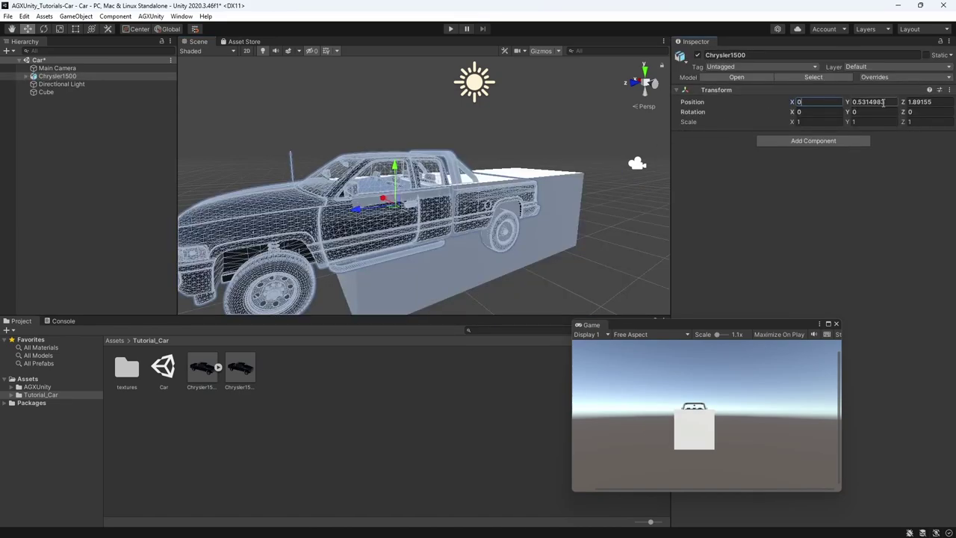
pyautogui.write('0')
pyautogui.press('Tab')
pyautogui.write('0')
pyautogui.press('Return')
pyautogui.moveTo(301, 239)
pyautogui.mouseDown(button='middle')
pyautogui.moveTo(153, 240)
pyautogui.moveTo(297, 239)
pyautogui.mouseUp(button='middle')
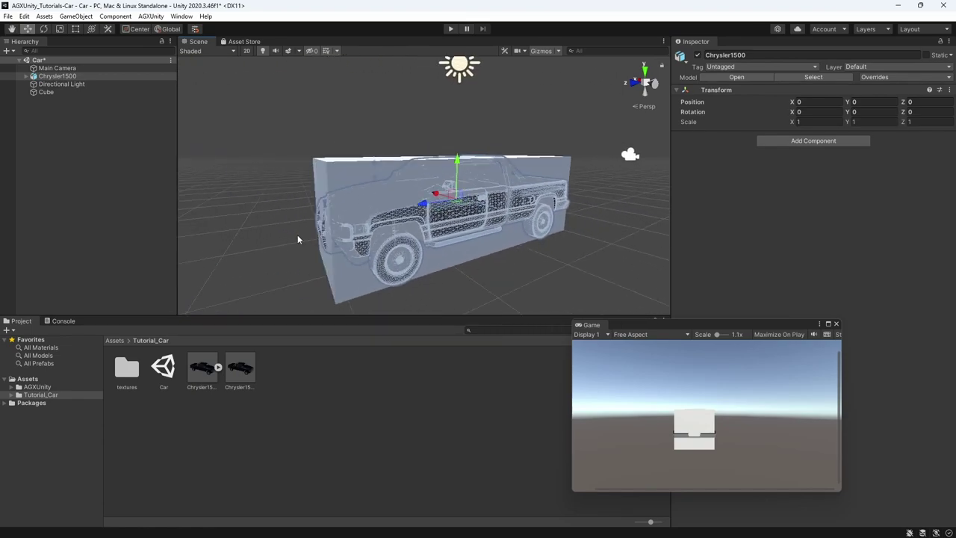
# Step: Delete the reference Cube and the placed Chrysler1500 model from the scene
pyautogui.click(45, 91)
pyautogui.press('Delete')
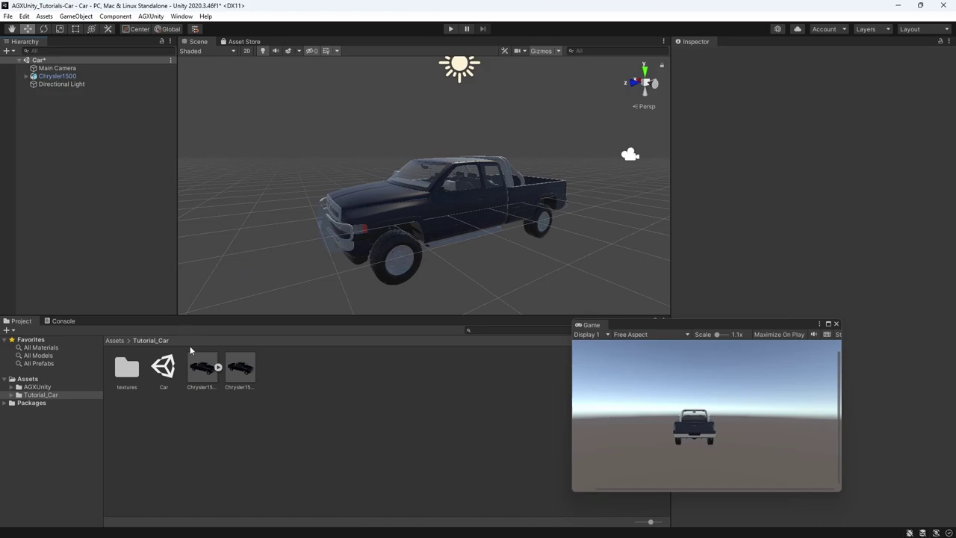
pyautogui.click(46, 76)
pyautogui.press('Delete')
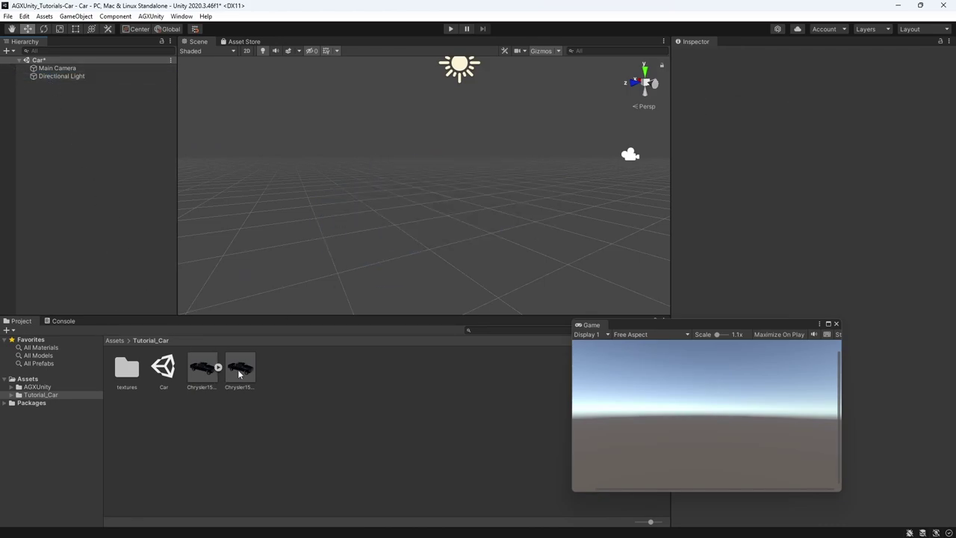
# Step: Enable Read/Write for the meshes in the Chrysler1500 3DS import settings and apply the change
pyautogui.click(204, 375)
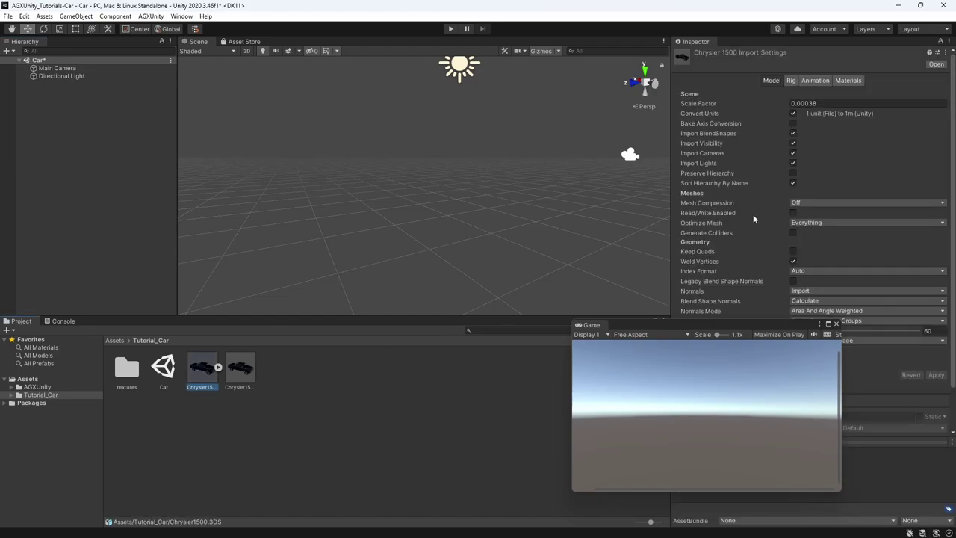
pyautogui.click(792, 213)
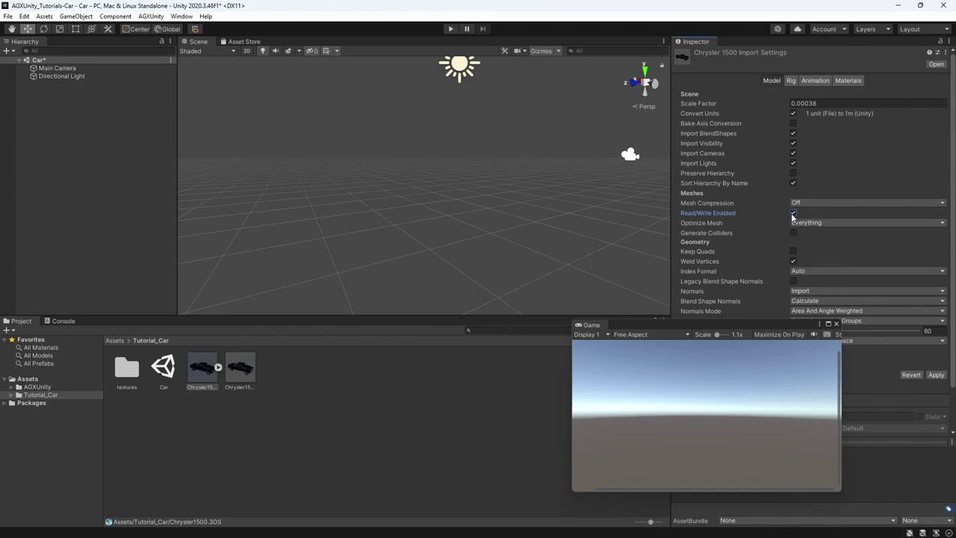
pyautogui.click(839, 104)
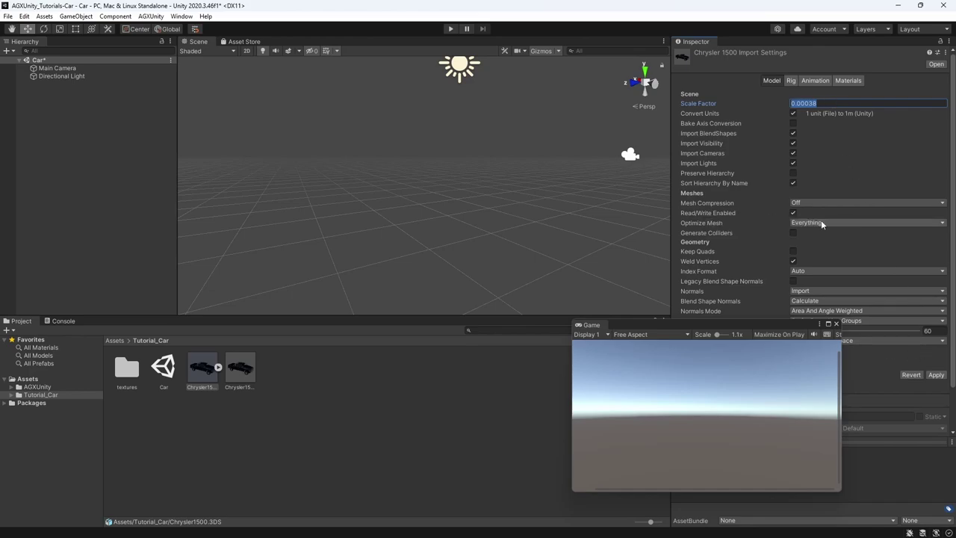
pyautogui.click(936, 375)
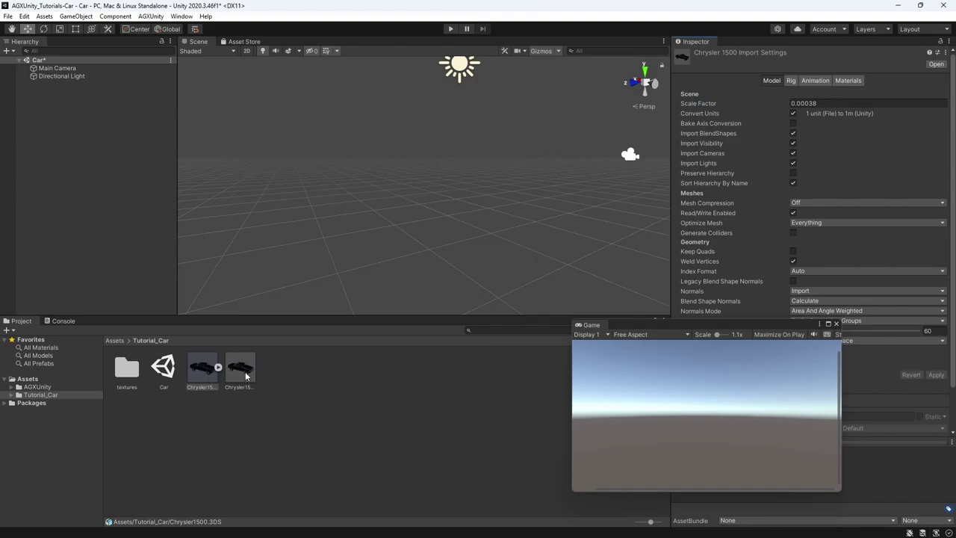
# Step: Add the Chrysler1500 prefab to the Car scene and expand its object tree
pyautogui.moveTo(245, 376); pyautogui.dragTo(81, 105)
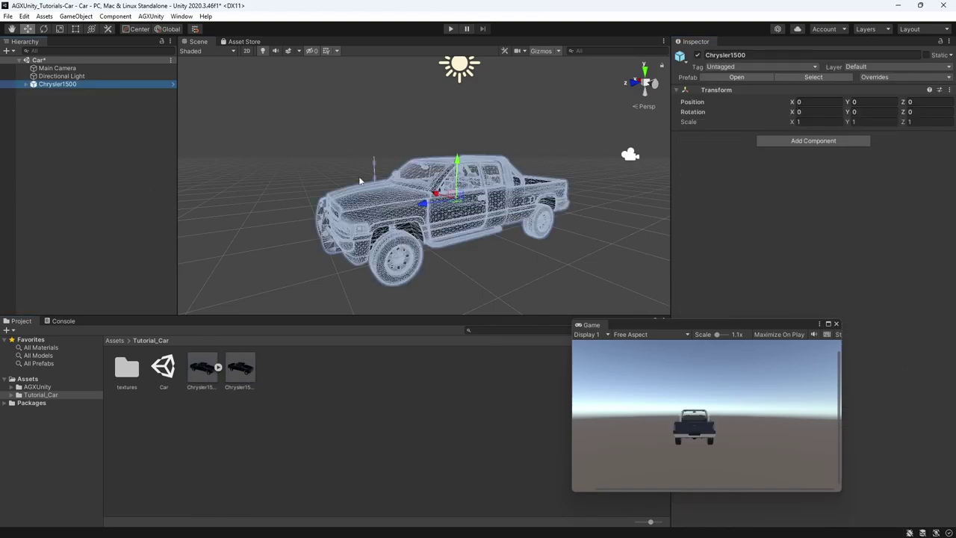
pyautogui.click(26, 84)
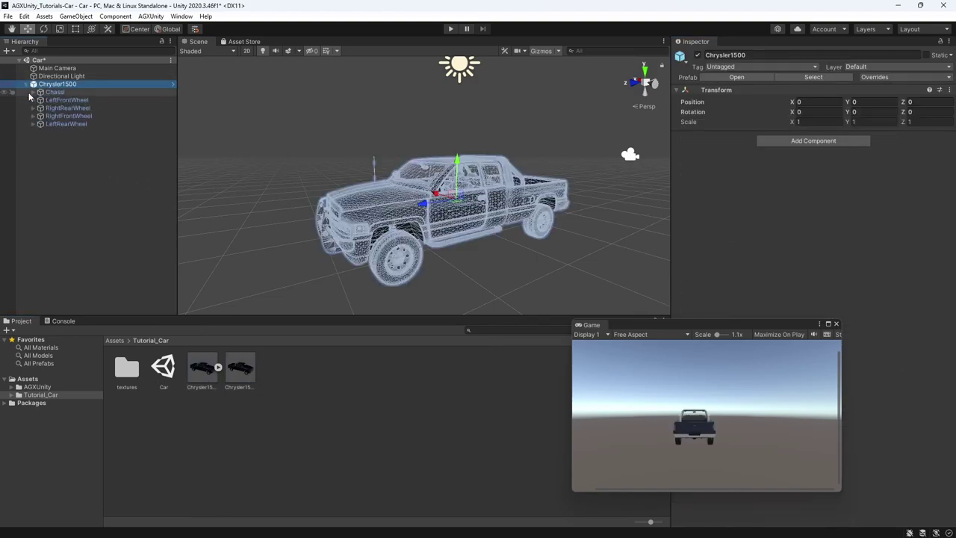
# Step: Examine which truck parts belong to Chassi and to each of the four wheel objects
pyautogui.click(53, 91)
pyautogui.click(64, 100)
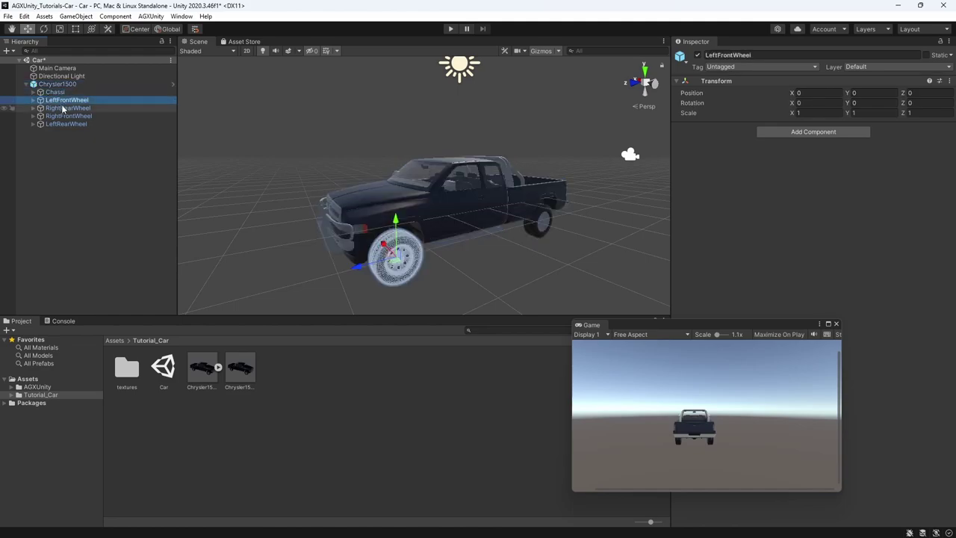
pyautogui.click(66, 108)
pyautogui.click(64, 116)
pyautogui.click(64, 124)
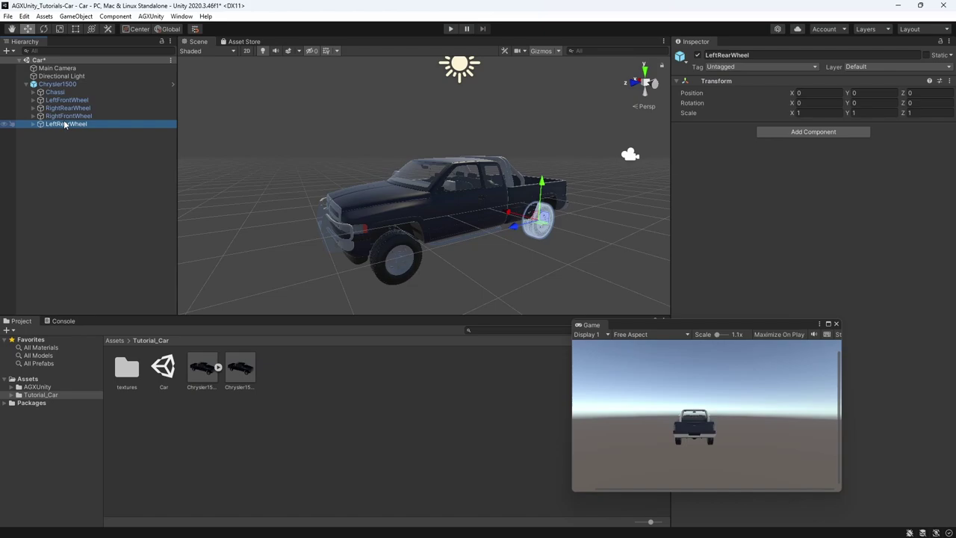
pyautogui.click(55, 93)
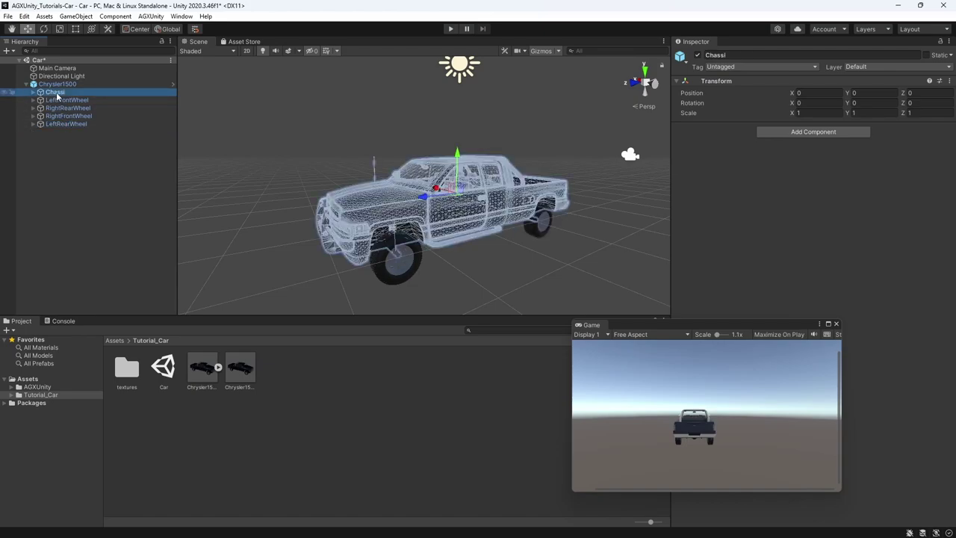
pyautogui.click(58, 100)
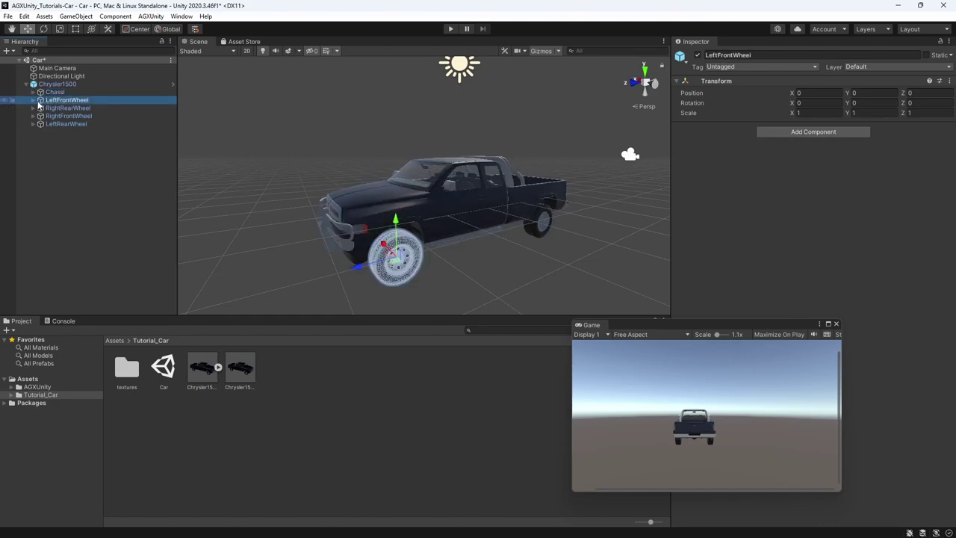
pyautogui.click(54, 108)
pyautogui.click(51, 117)
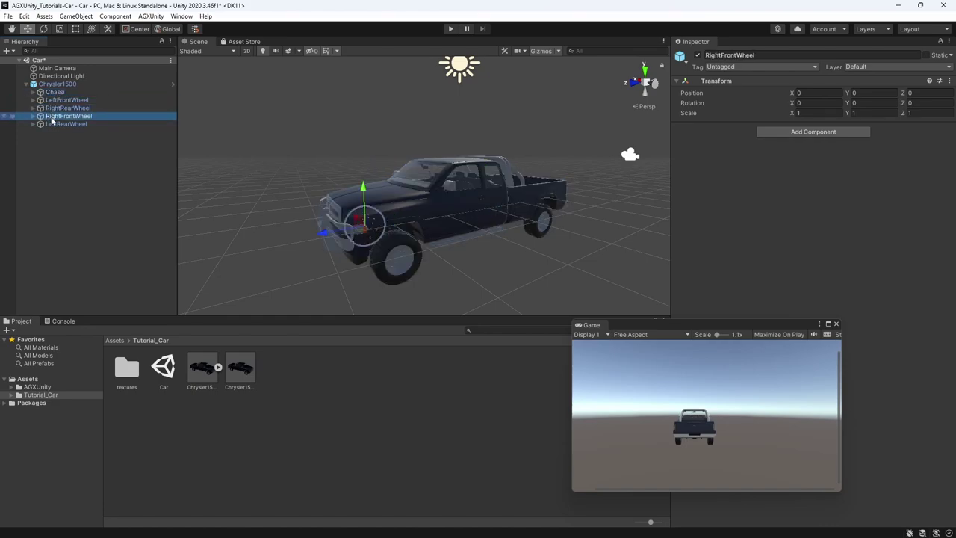
pyautogui.click(53, 124)
# Step: Expand all four wheel objects under Chrysler1500, checking the tire and rim parts of the left front and right rear wheels
pyautogui.click(32, 100)
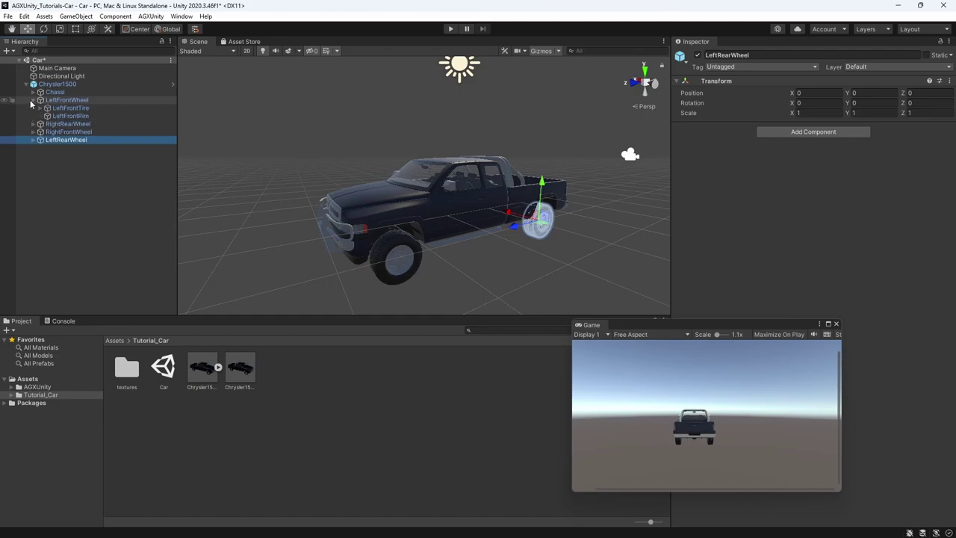
pyautogui.click(62, 109)
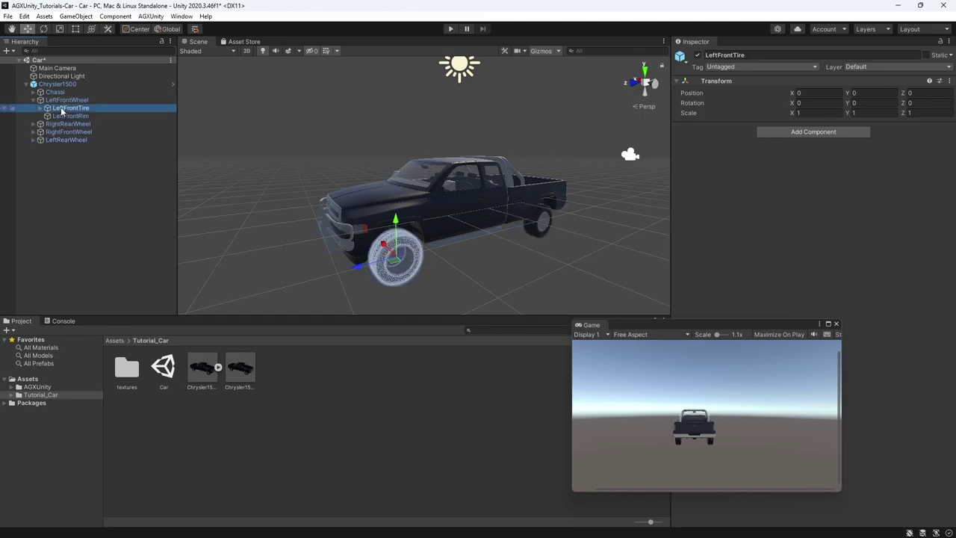
pyautogui.click(64, 117)
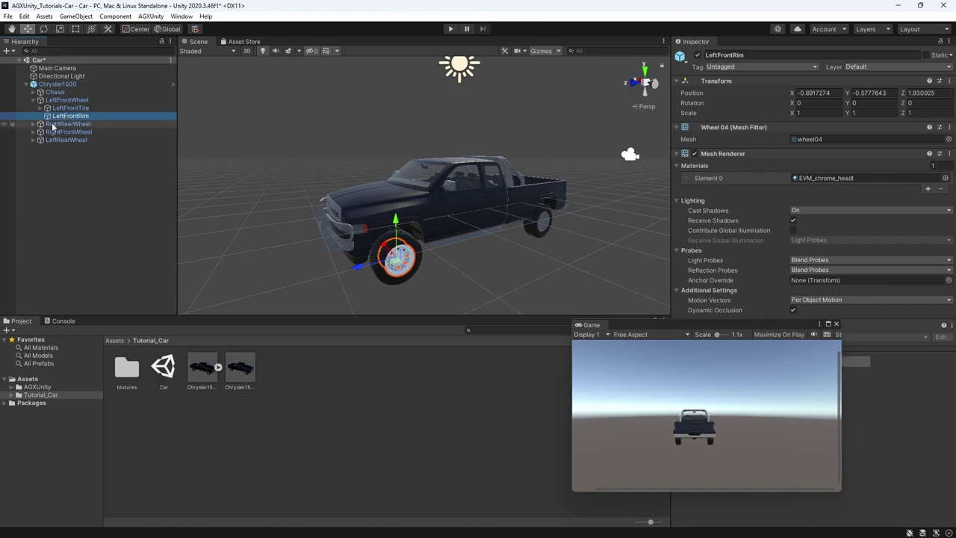
pyautogui.click(33, 124)
pyautogui.click(72, 132)
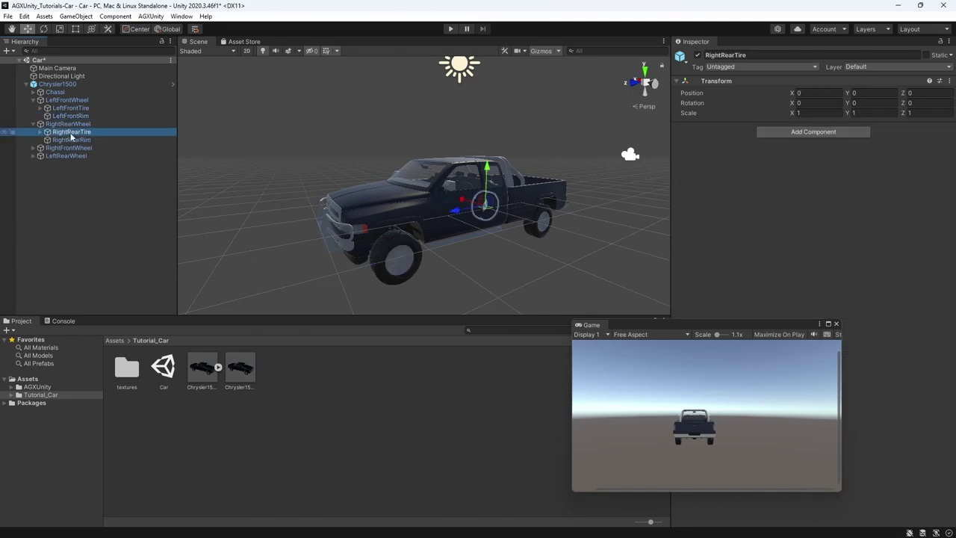
pyautogui.click(72, 140)
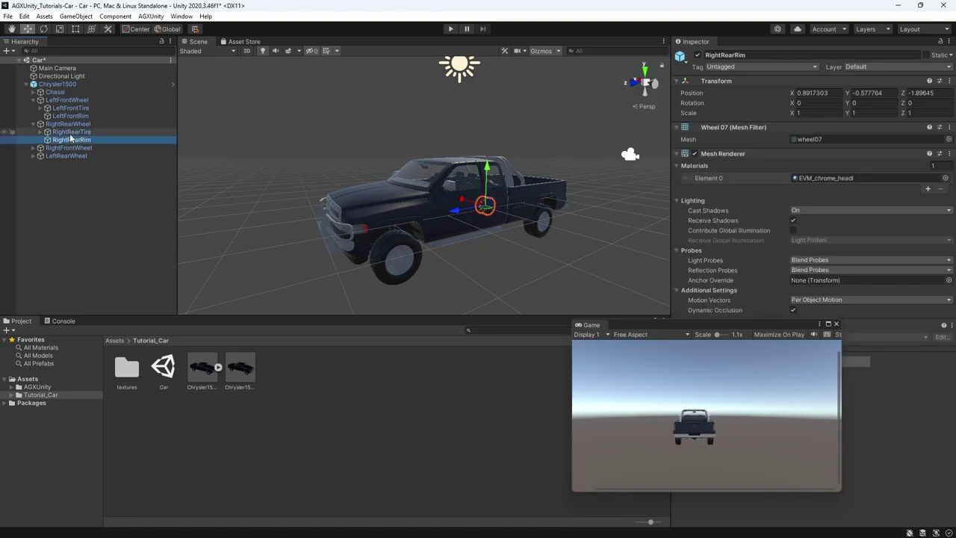
pyautogui.click(33, 147)
pyautogui.click(33, 172)
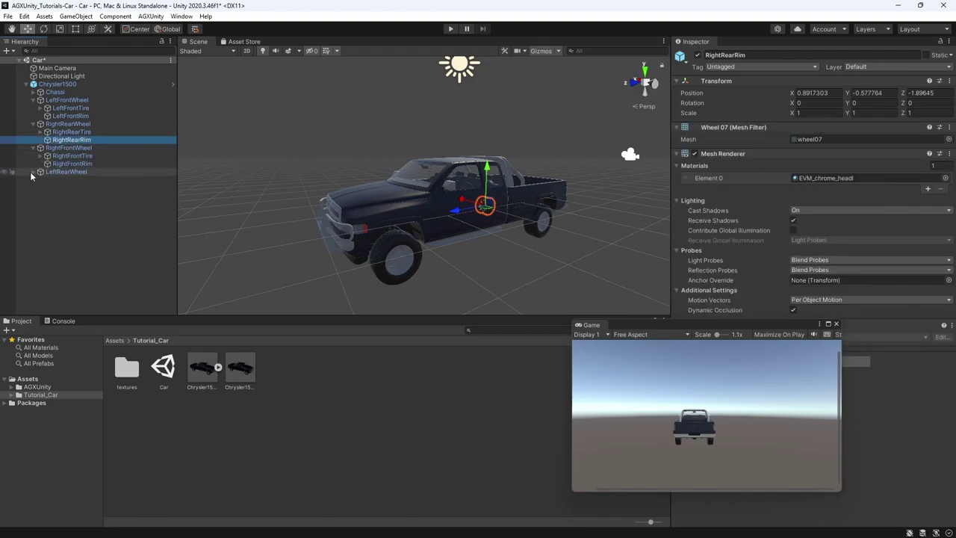
# Step: Add a Rigid Body component to Chassi and to the tire and rim objects of all four wheels together
pyautogui.click(52, 92)
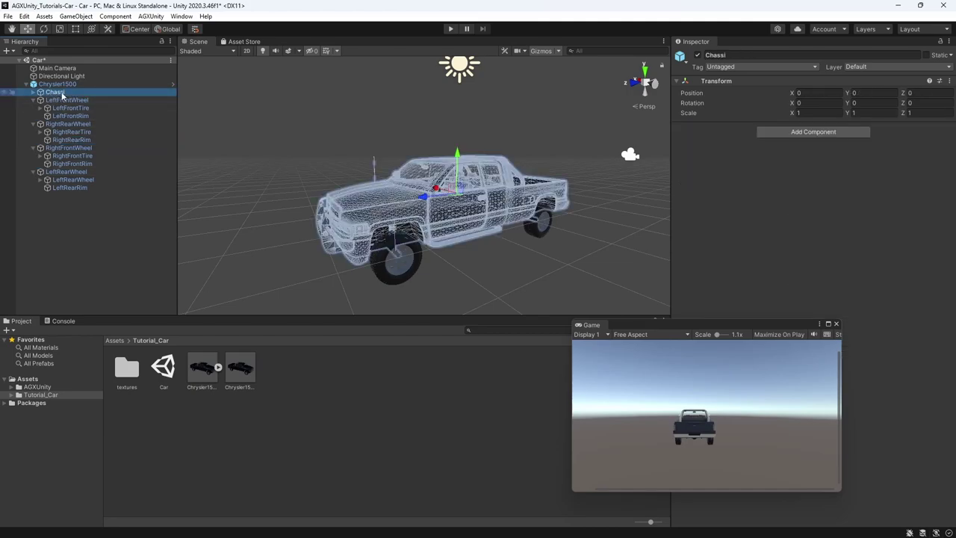
pyautogui.keyDown('ctrl'); pyautogui.click(66, 109); pyautogui.keyUp('ctrl')
pyautogui.keyDown('ctrl'); pyautogui.click(68, 116); pyautogui.keyUp('ctrl')
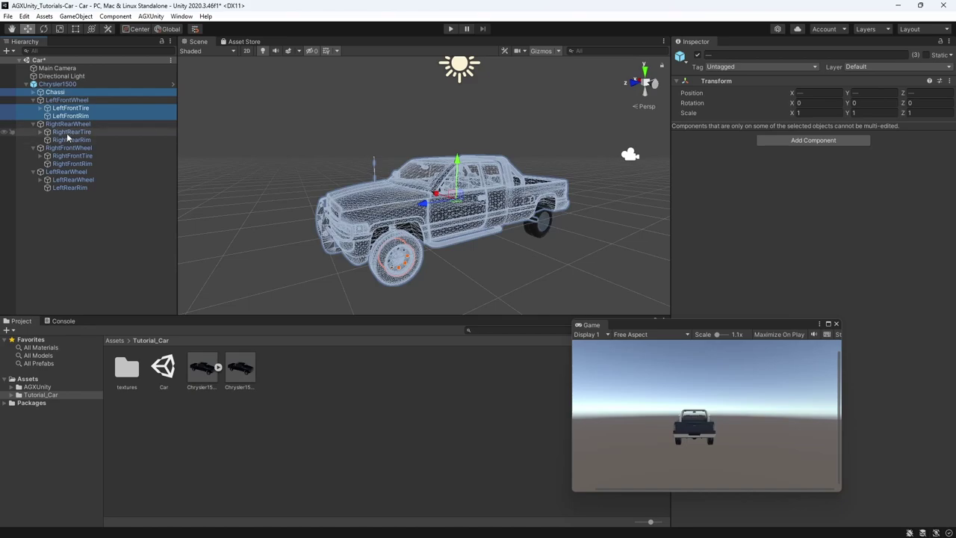
pyautogui.keyDown('ctrl'); pyautogui.click(70, 132); pyautogui.keyUp('ctrl')
pyautogui.keyDown('ctrl'); pyautogui.click(68, 140); pyautogui.keyUp('ctrl')
pyautogui.keyDown('ctrl'); pyautogui.click(70, 155); pyautogui.keyUp('ctrl')
pyautogui.keyDown('ctrl'); pyautogui.click(70, 164); pyautogui.keyUp('ctrl')
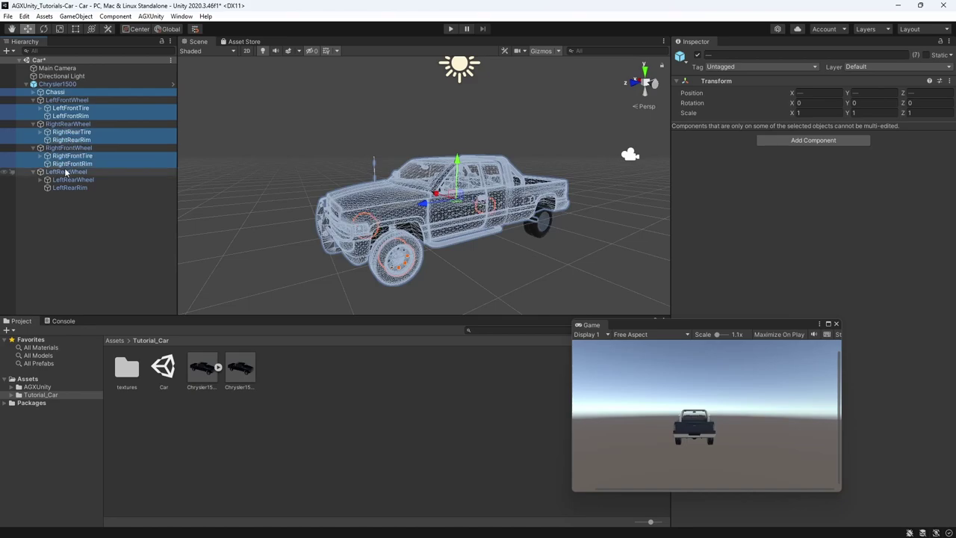
pyautogui.keyDown('ctrl'); pyautogui.click(71, 180); pyautogui.keyUp('ctrl')
pyautogui.keyDown('ctrl'); pyautogui.click(69, 187); pyautogui.keyUp('ctrl')
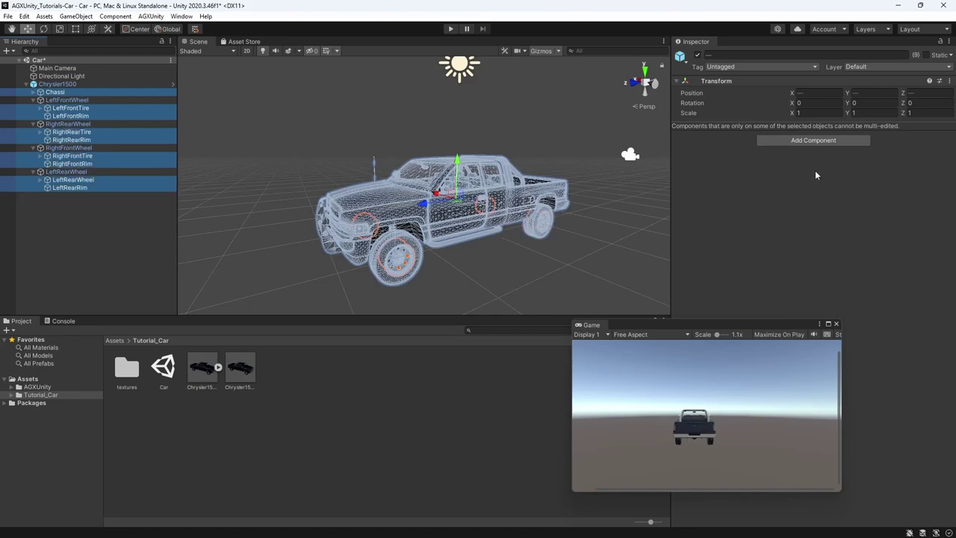
pyautogui.click(814, 141)
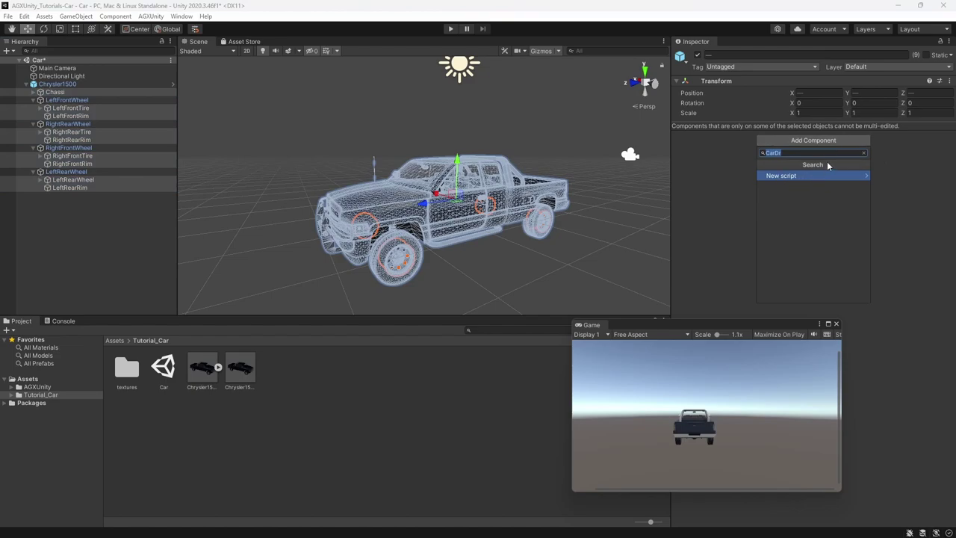
pyautogui.write('Rigid')
pyautogui.press('Return')
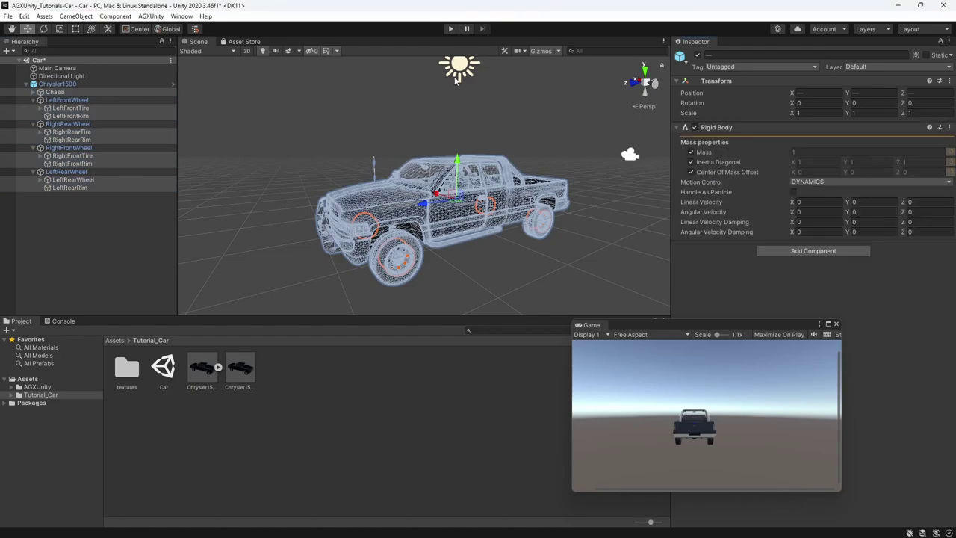
# Step: Run the scene briefly to test the rigid bodies, and stop it again
pyautogui.click(449, 29)
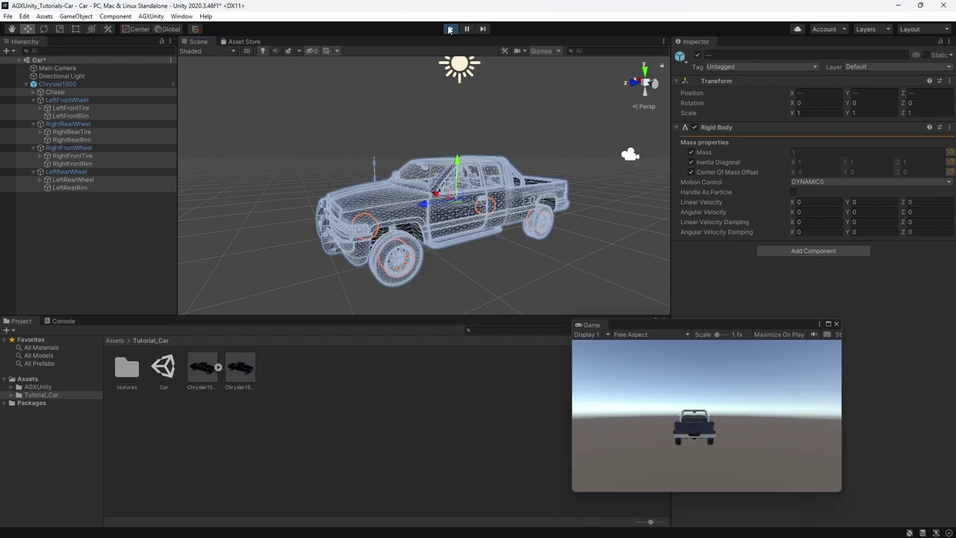
pyautogui.click(448, 29)
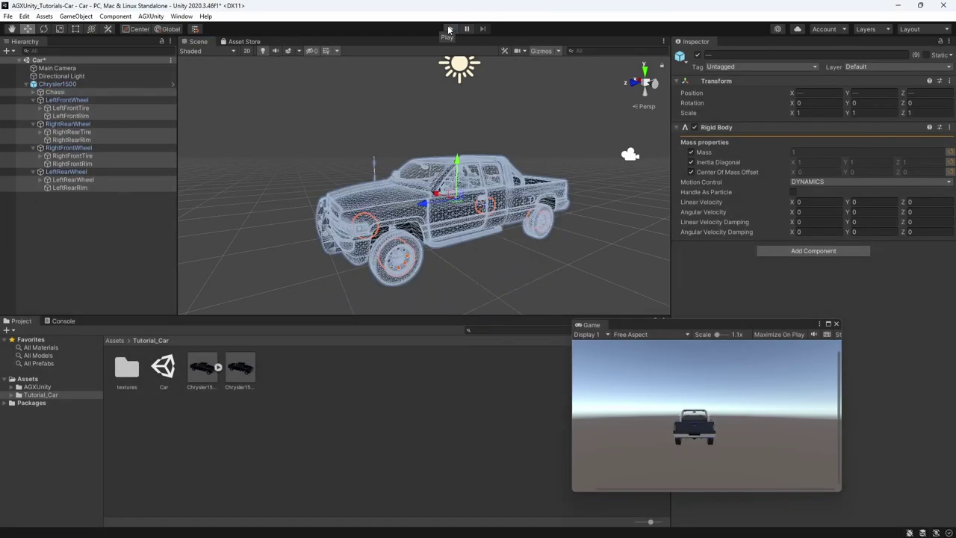
# Step: Create a cylinder collision shape on the LeftFrontTire rigid body from its visual tread mesh t06
pyautogui.keyDown('alt'); pyautogui.moveTo(498, 242); pyautogui.dragTo(438, 228); pyautogui.keyUp('alt')
pyautogui.scroll(3, 429, 243)
pyautogui.click(500, 241)
pyautogui.keyDown('alt'); pyautogui.moveTo(500, 241); pyautogui.dragTo(442, 238); pyautogui.keyUp('alt')
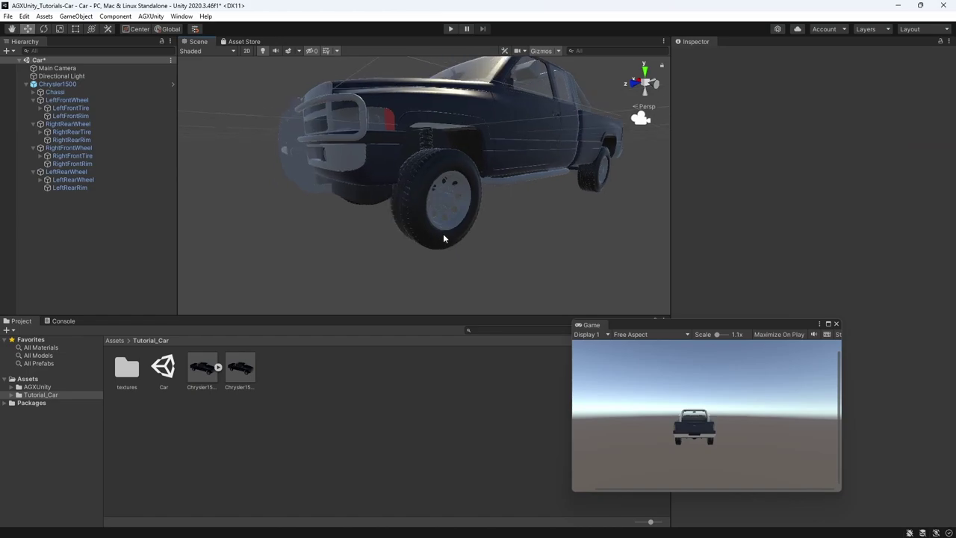
pyautogui.click(397, 213)
pyautogui.click(398, 214)
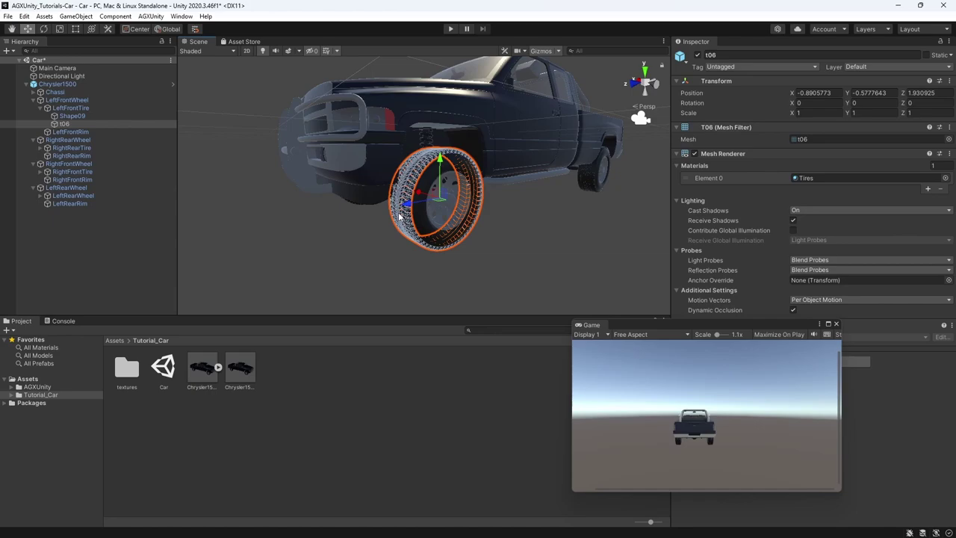
pyautogui.moveTo(687, 325); pyautogui.dragTo(625, 341)
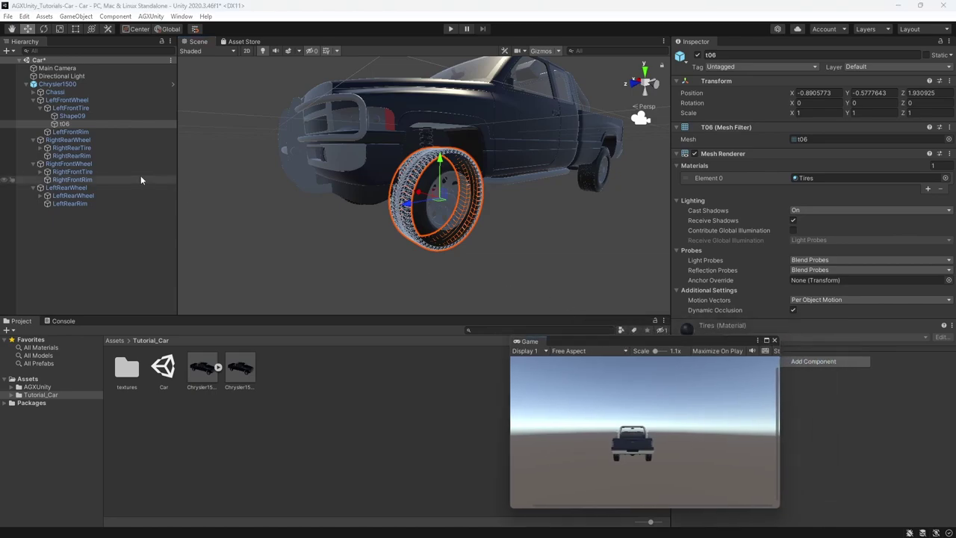
pyautogui.click(60, 108)
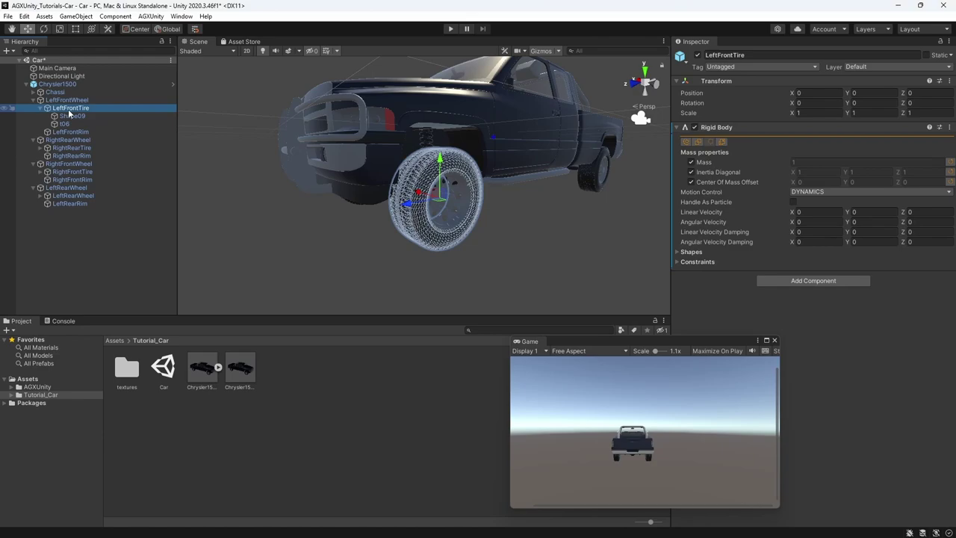
pyautogui.click(723, 141)
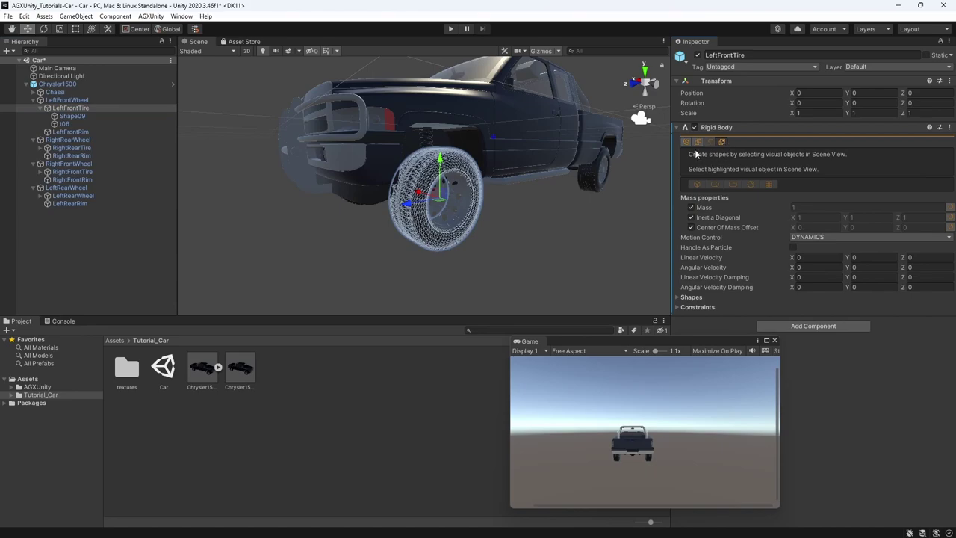
pyautogui.click(396, 217)
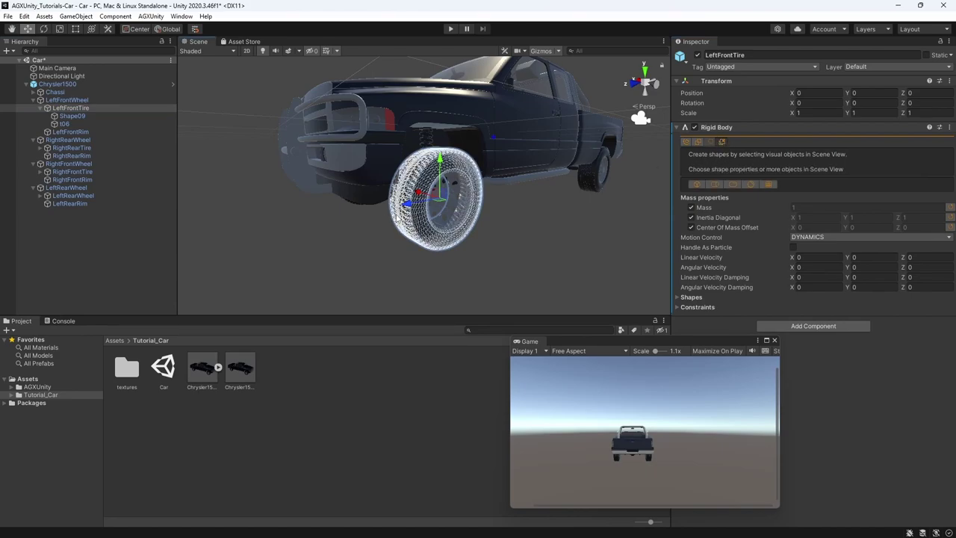
pyautogui.click(715, 183)
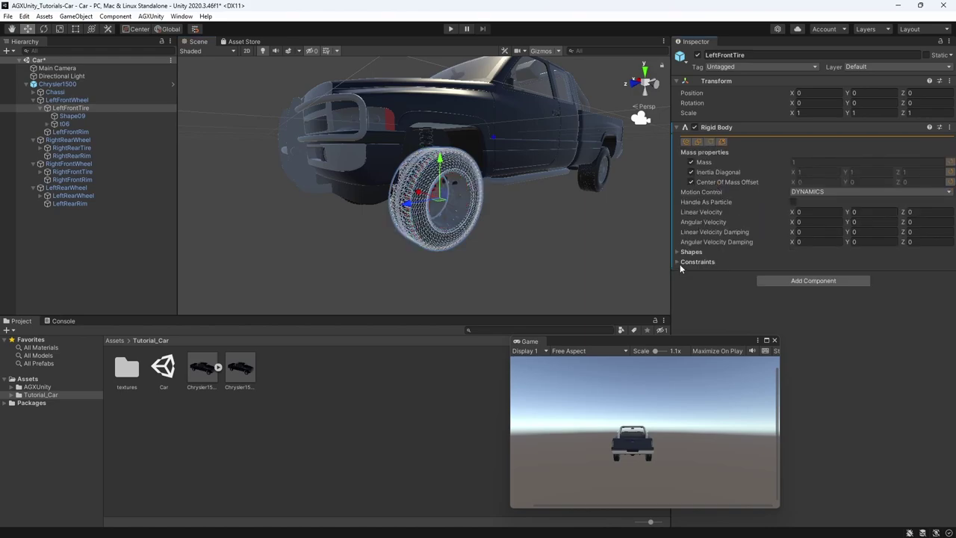
# Step: Expand the tire rigid body's shapes and check the radius and height of its cylinder
pyautogui.click(678, 253)
pyautogui.click(684, 262)
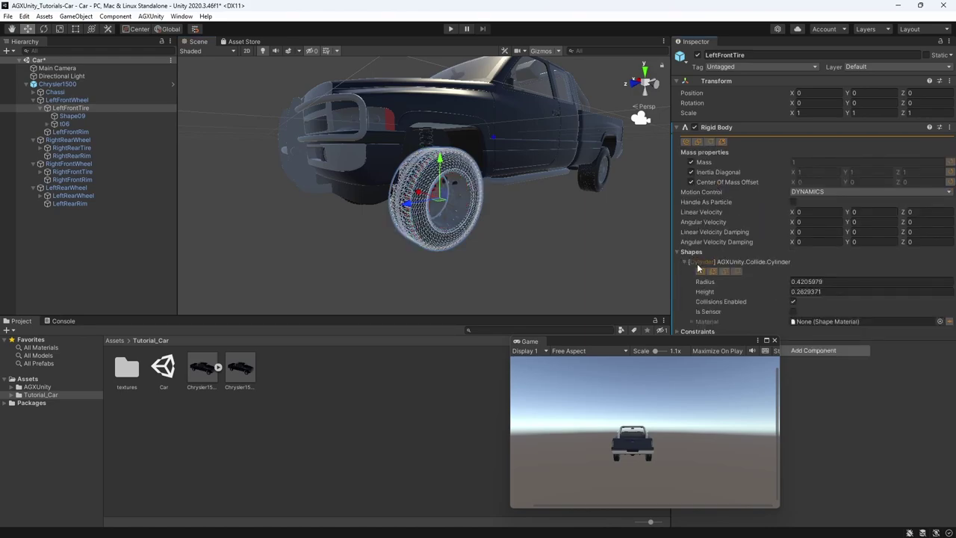
pyautogui.click(791, 282)
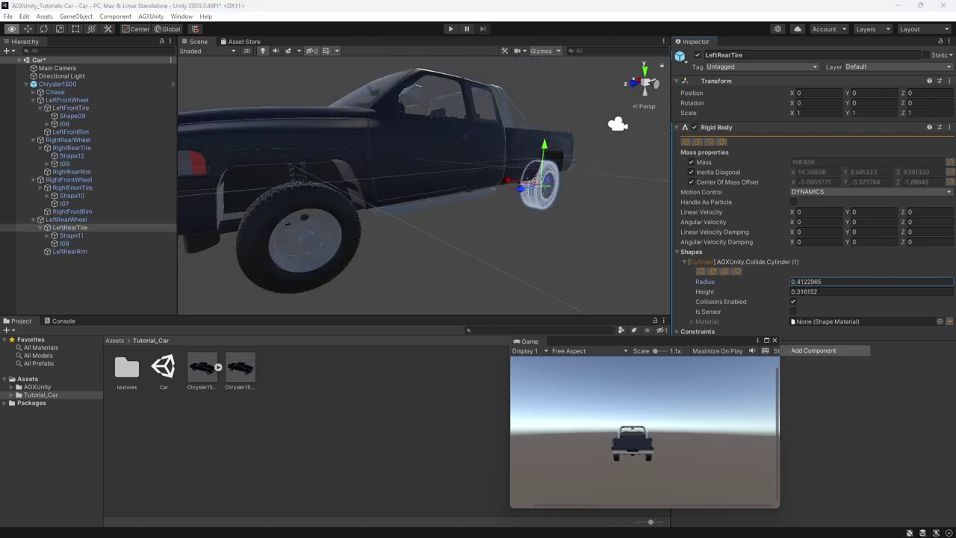
pyautogui.click(821, 282)
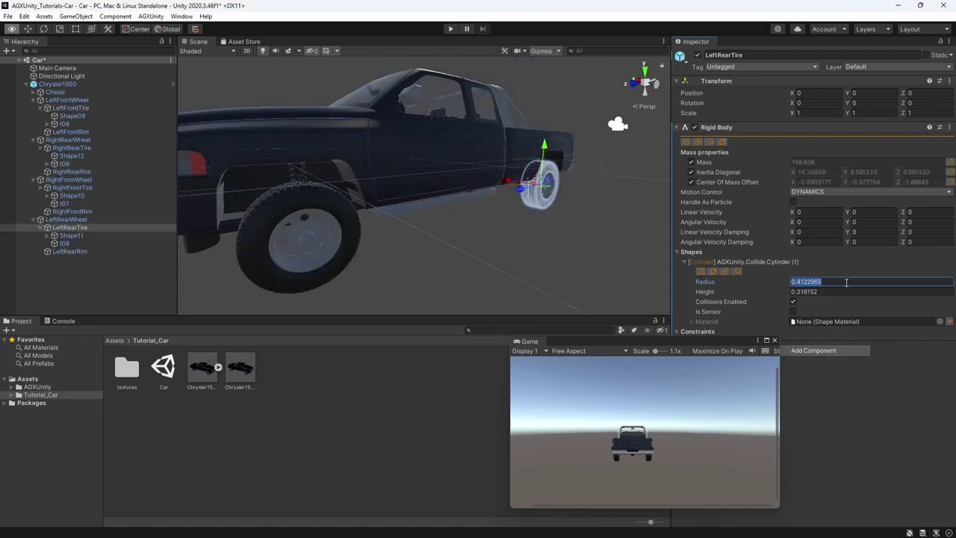
pyautogui.hotkey('alt', 'Tab')
# Step: Create cylinder collision shapes from the tread meshes of the left rear, right front and right rear tires
pyautogui.click(196, 302)
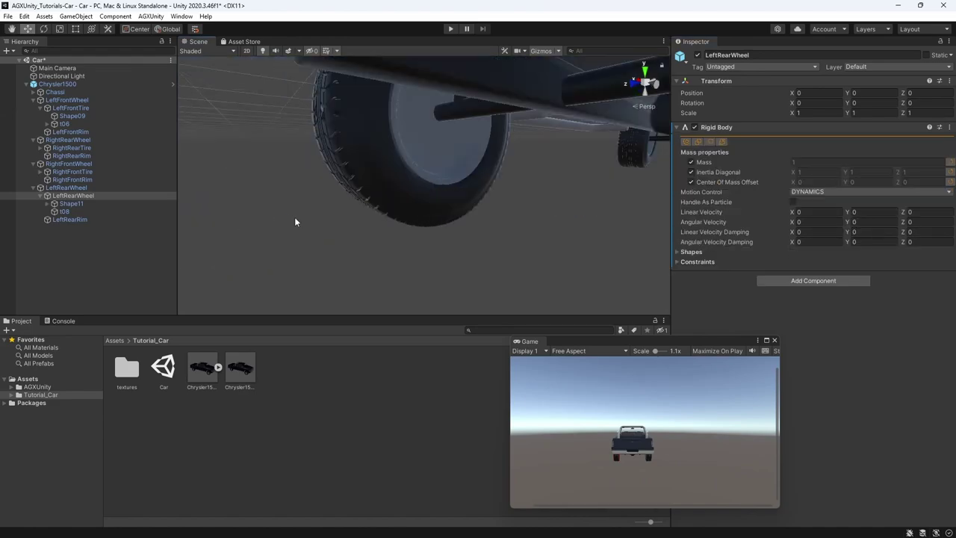
pyautogui.click(389, 185)
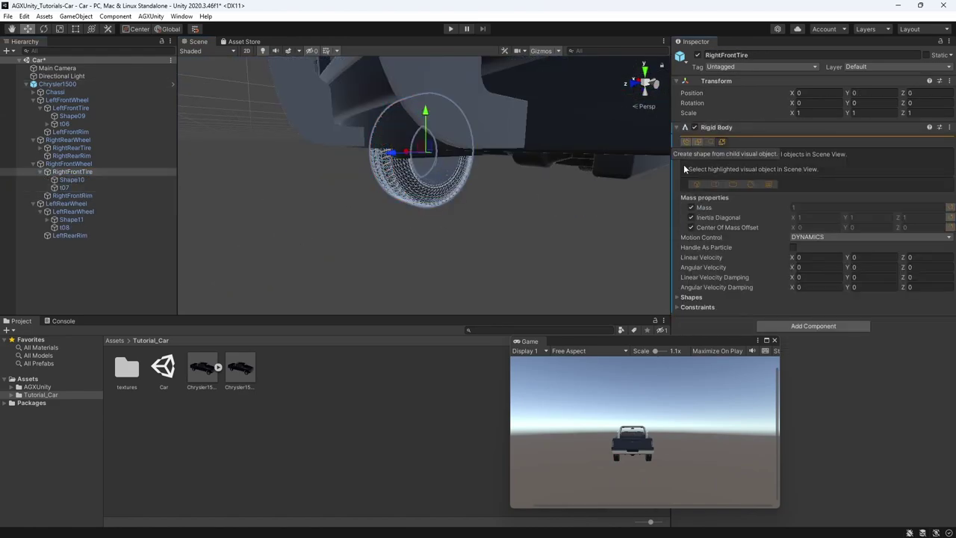
pyautogui.click(481, 139)
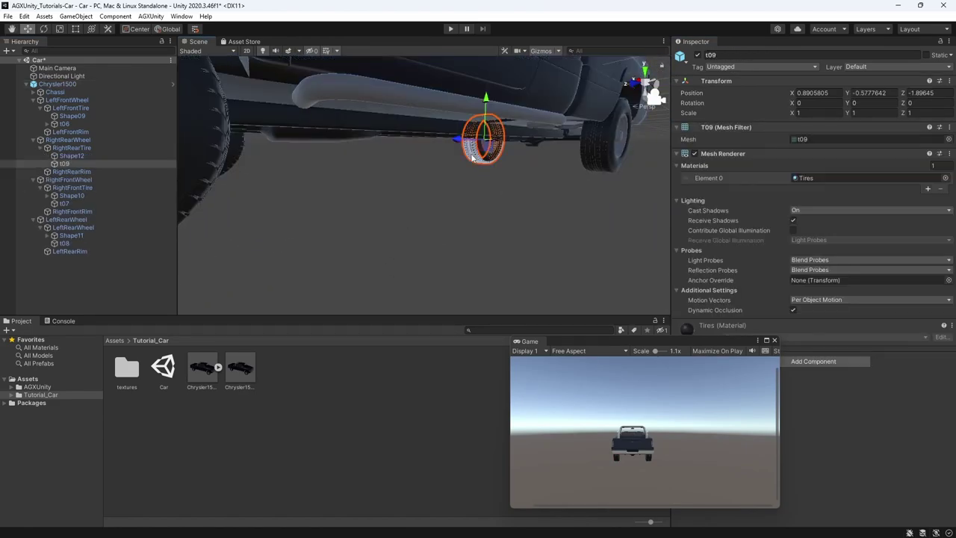
pyautogui.click(71, 147)
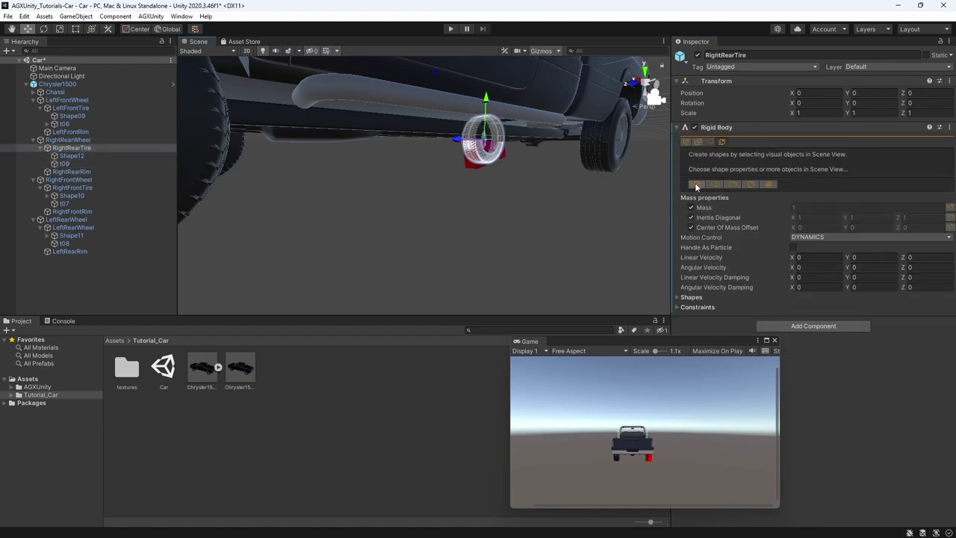
# Step: Raise the whole Chrysler1500 truck to a Y position of 1.5
pyautogui.keyDown('alt'); pyautogui.moveTo(457, 172); pyautogui.dragTo(415, 232); pyautogui.keyUp('alt')
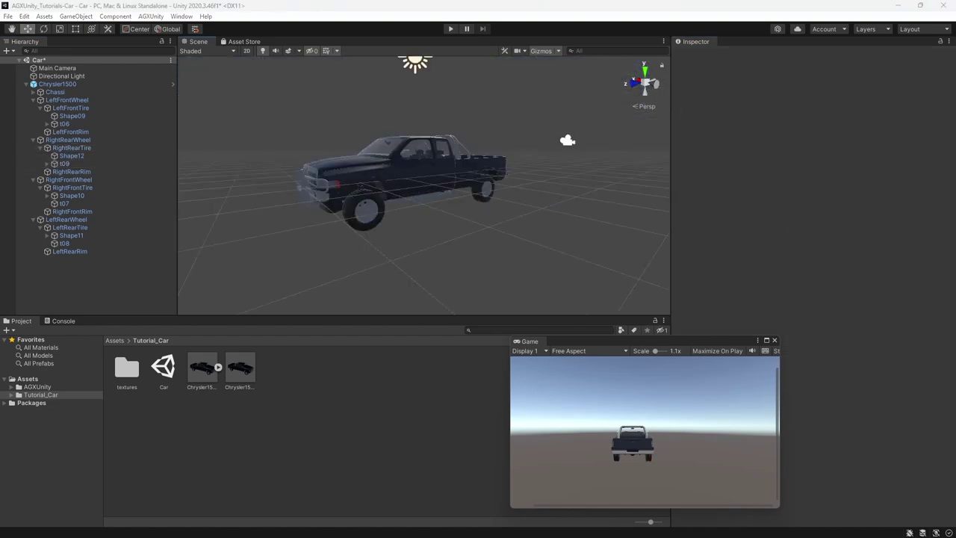
pyautogui.click(369, 159)
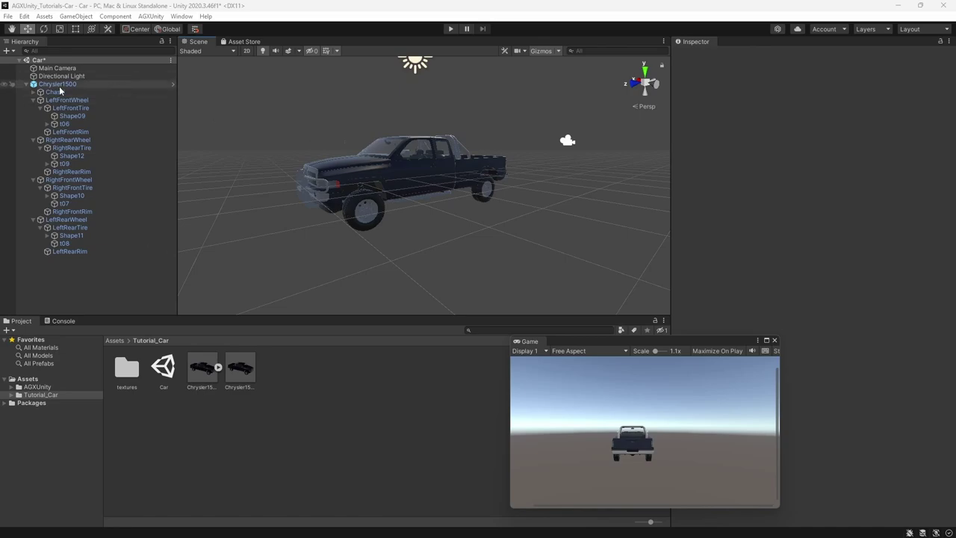
pyautogui.moveTo(416, 130); pyautogui.dragTo(415, 69)
# Step: Add an AGXUnity collision box as the ground, with half extents of 20, 0.1 and 20
pyautogui.click(144, 17)
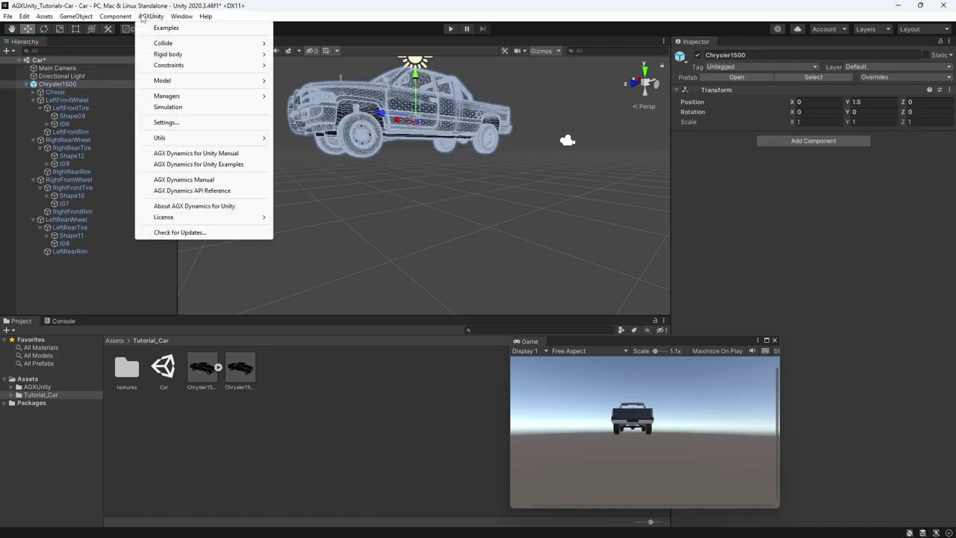
pyautogui.moveTo(236, 46)
pyautogui.click(295, 44)
pyautogui.click(811, 152)
pyautogui.write('20')
pyautogui.press('Tab')
pyautogui.write('0.1')
pyautogui.press('Tab')
pyautogui.write('20')
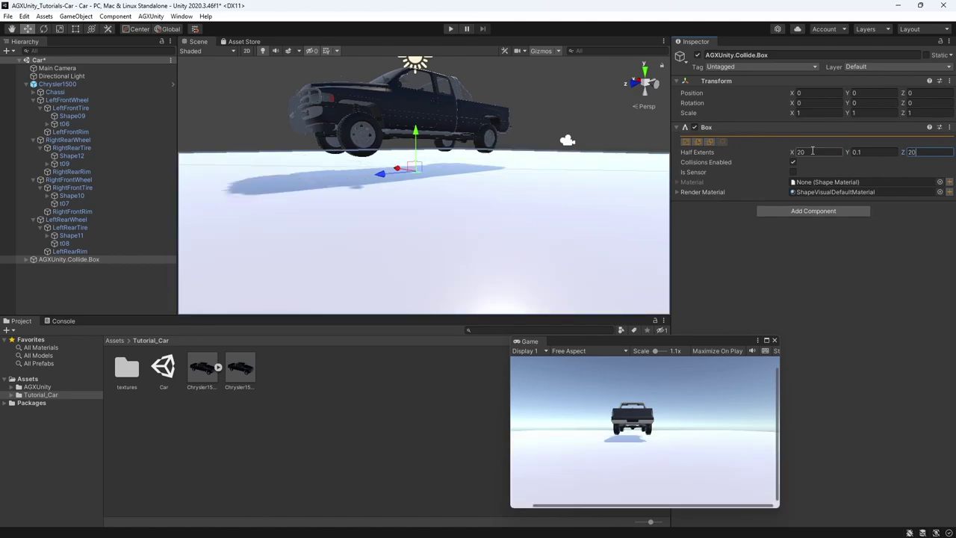
# Step: Run the simulation briefly to test the tire shapes against the ground box, and stop it again
pyautogui.click(450, 30)
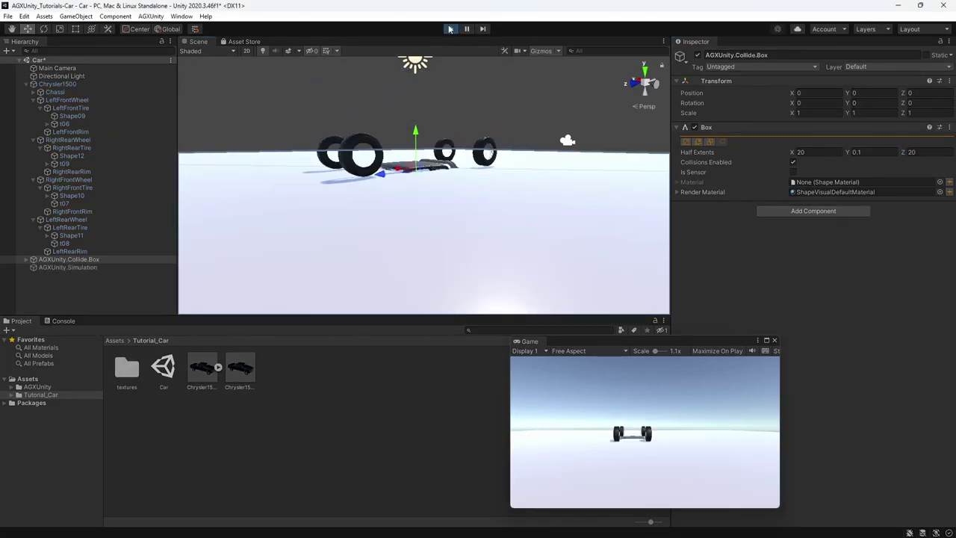
pyautogui.click(450, 29)
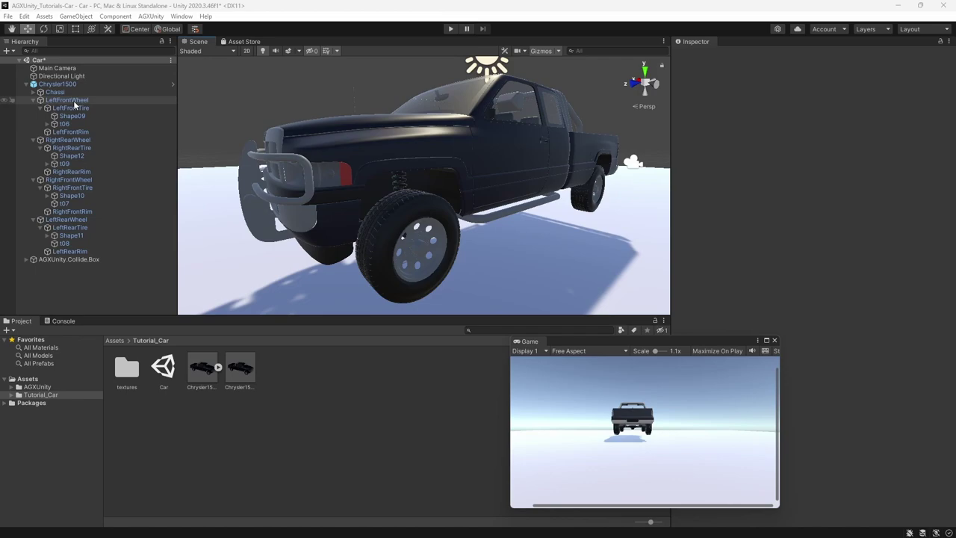
# Step: Add a Two Body Tire component to the LeftFrontWheel, RightRearWheel, RightFrontWheel and LeftRearWheel objects together
pyautogui.click(67, 100)
pyautogui.keyDown('ctrl'); pyautogui.click(68, 139); pyautogui.keyUp('ctrl')
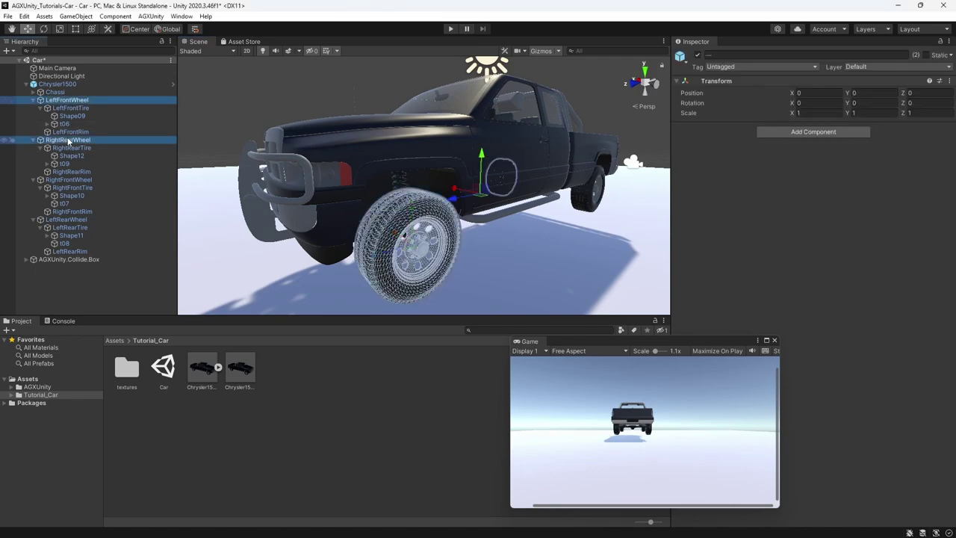
pyautogui.keyDown('ctrl'); pyautogui.click(67, 180); pyautogui.keyUp('ctrl')
pyautogui.keyDown('ctrl'); pyautogui.click(65, 220); pyautogui.keyUp('ctrl')
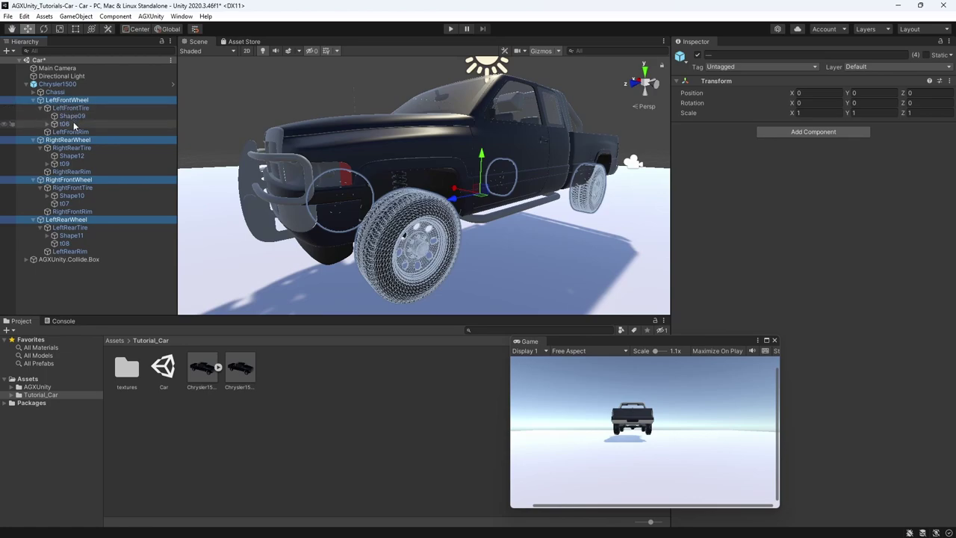
pyautogui.click(813, 132)
pyautogui.write('tw')
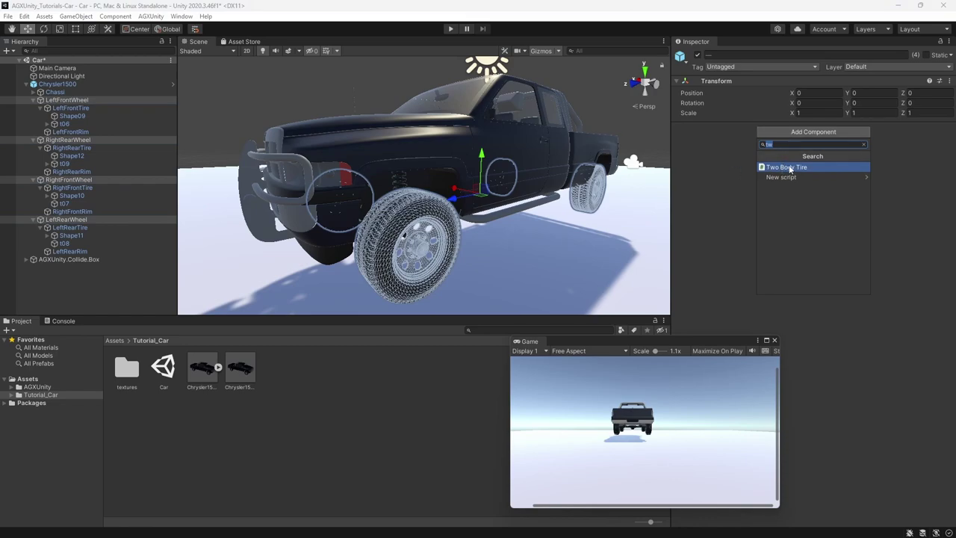
pyautogui.click(788, 166)
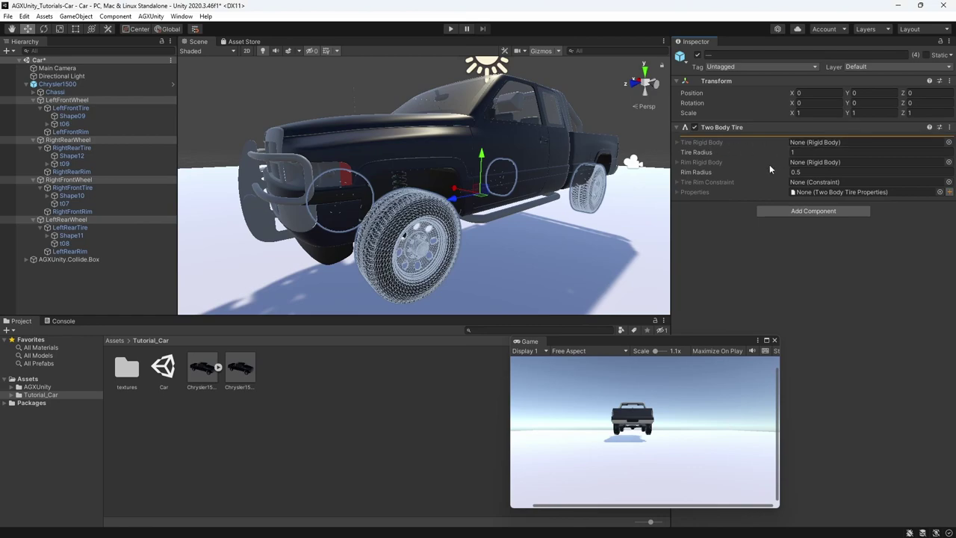
# Step: Assign LeftFrontTire as the tire rigid body and LeftFrontRim as the rim rigid body of LeftFrontWheel's Two Body Tire
pyautogui.click(319, 88)
pyautogui.click(75, 100)
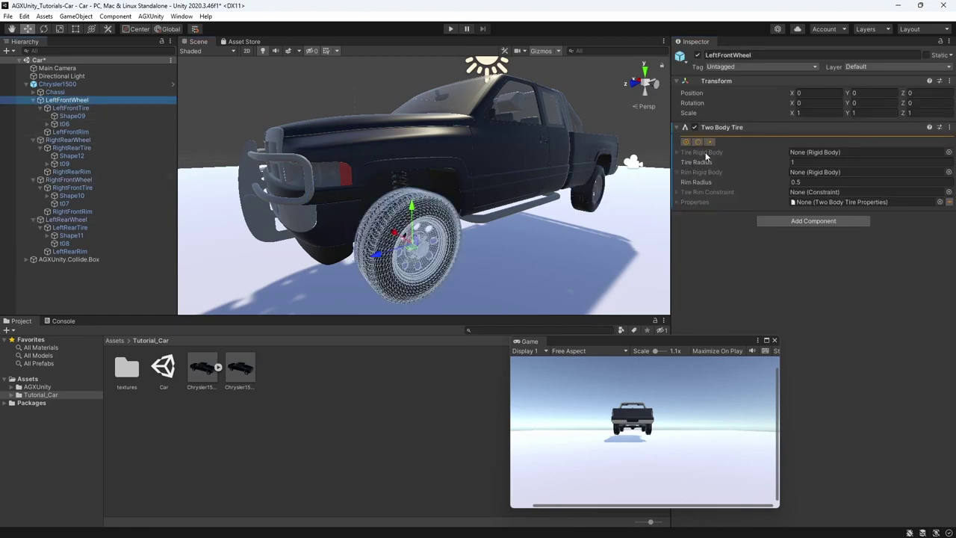
pyautogui.moveTo(71, 108); pyautogui.dragTo(790, 152)
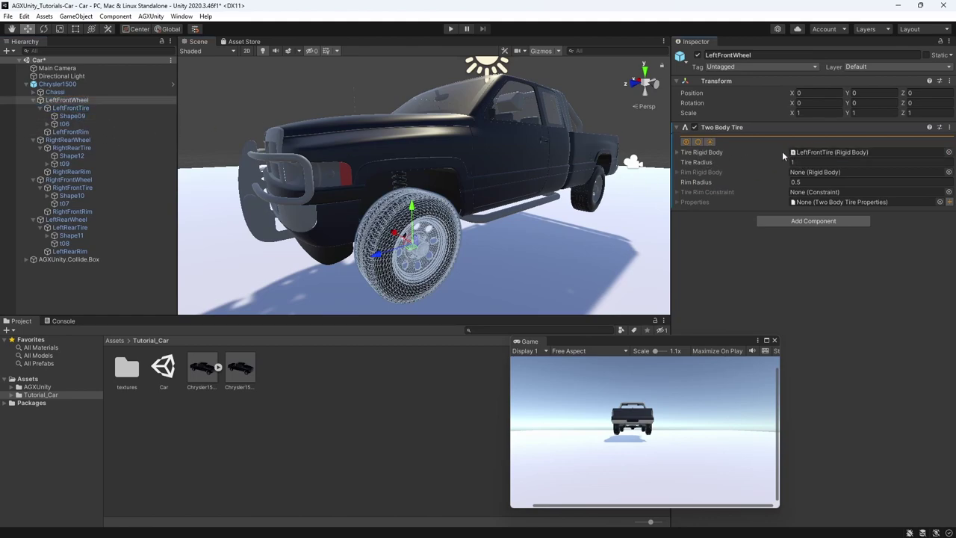
pyautogui.moveTo(71, 131); pyautogui.dragTo(807, 180)
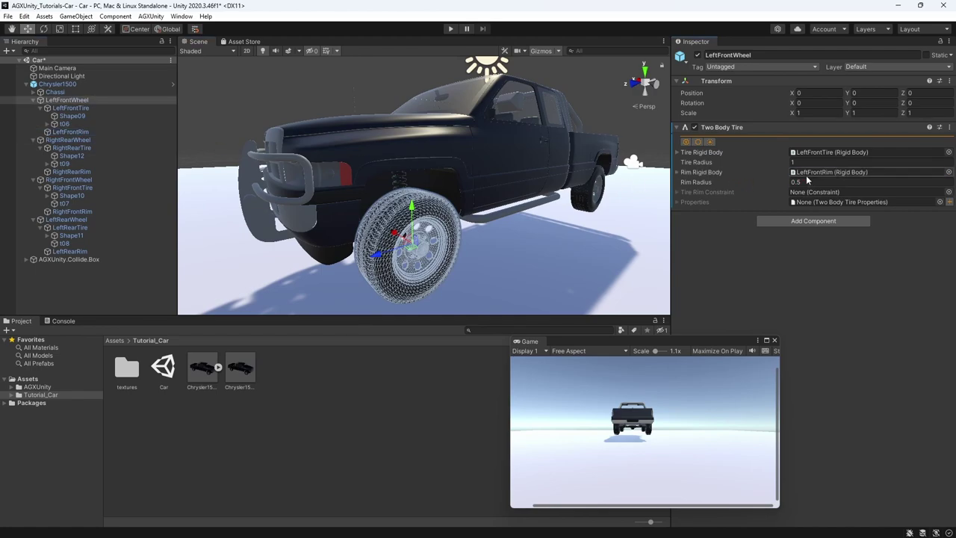
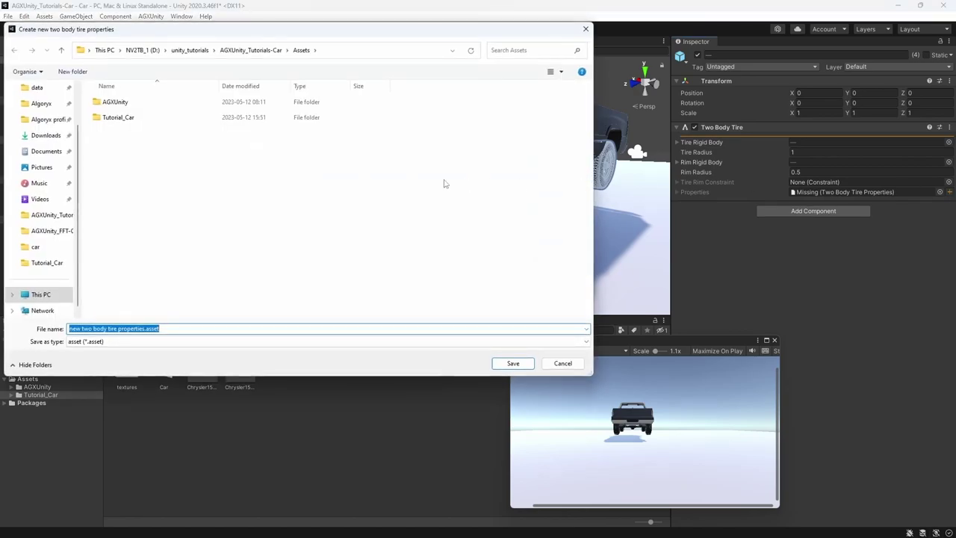
# Step: Save the wheels' new tire properties as "two body tire properties" in the Tutorial_Car folder, and open the asset's settings
pyautogui.doubleClick(113, 122)
pyautogui.click(82, 329)
pyautogui.click(83, 328)
pyautogui.press('BackSpace')
pyautogui.press('BackSpace')
pyautogui.press('BackSpace')
pyautogui.press('BackSpace')
pyautogui.press('Return')
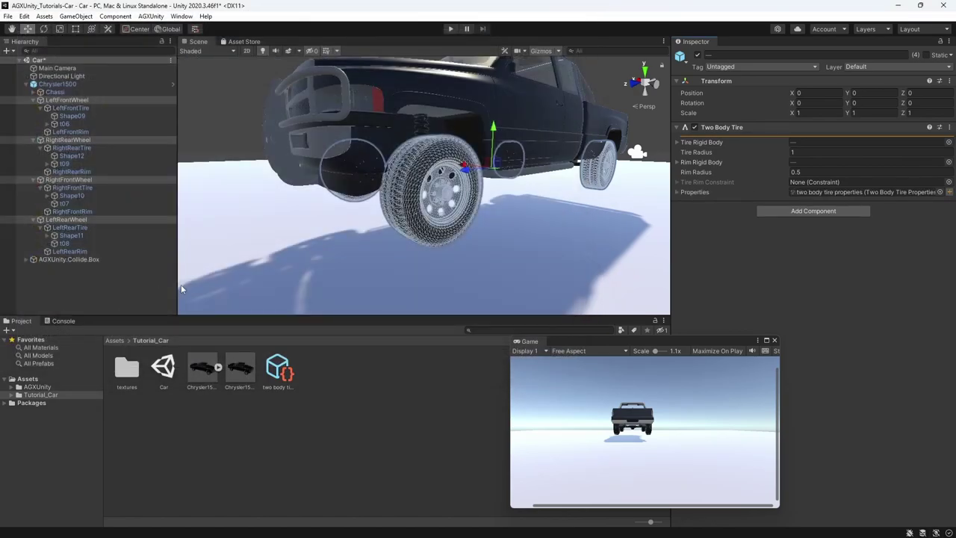
pyautogui.click(278, 368)
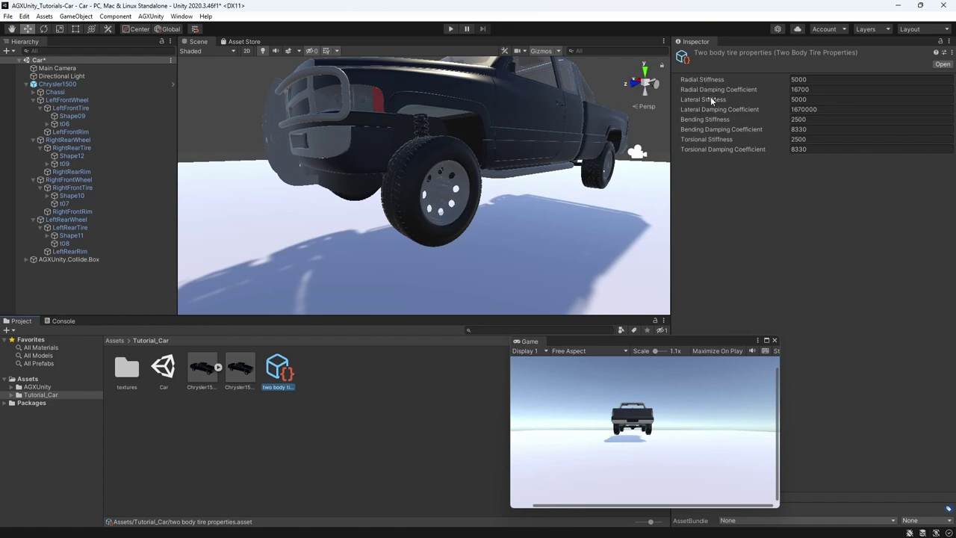
# Step: Select Chassi and check which collision shapes its rigid body contains
pyautogui.click(430, 146)
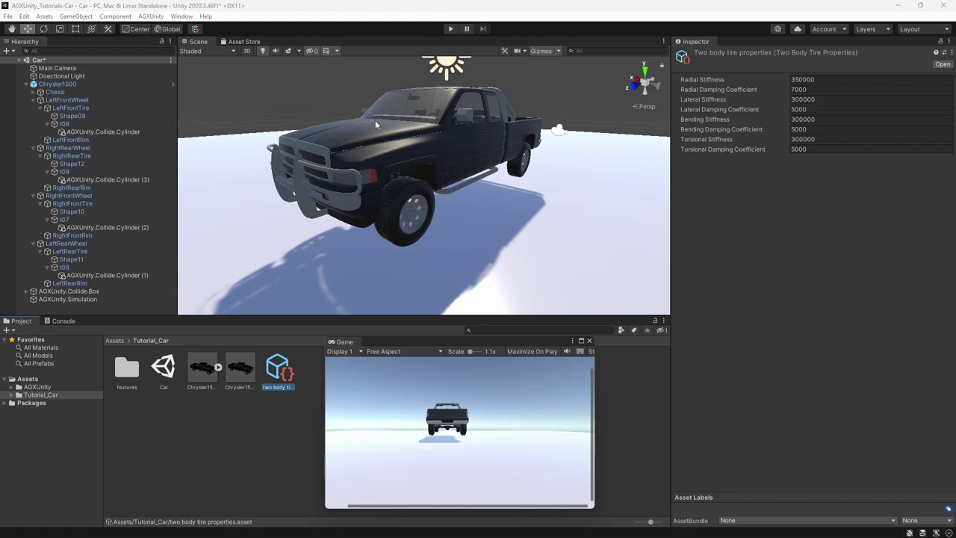
pyautogui.click(49, 92)
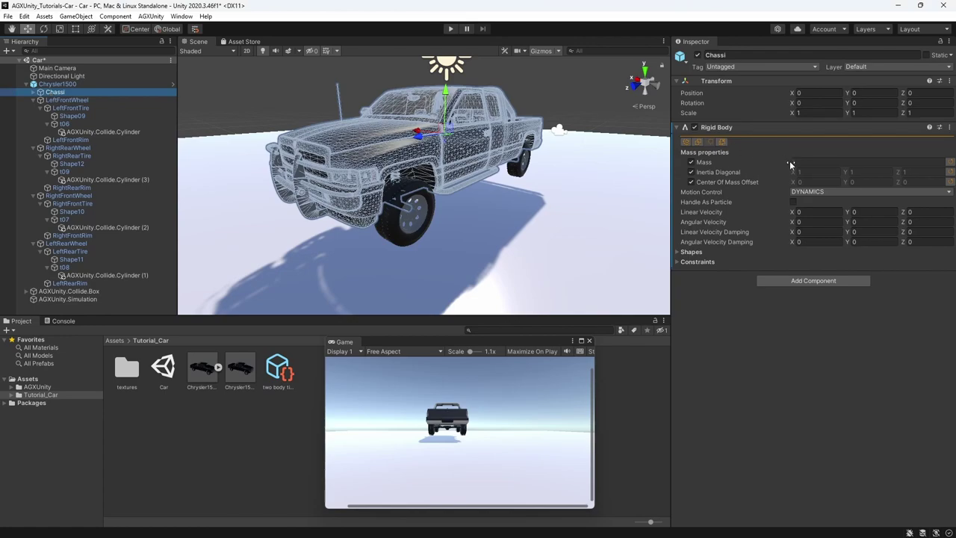
pyautogui.click(683, 255)
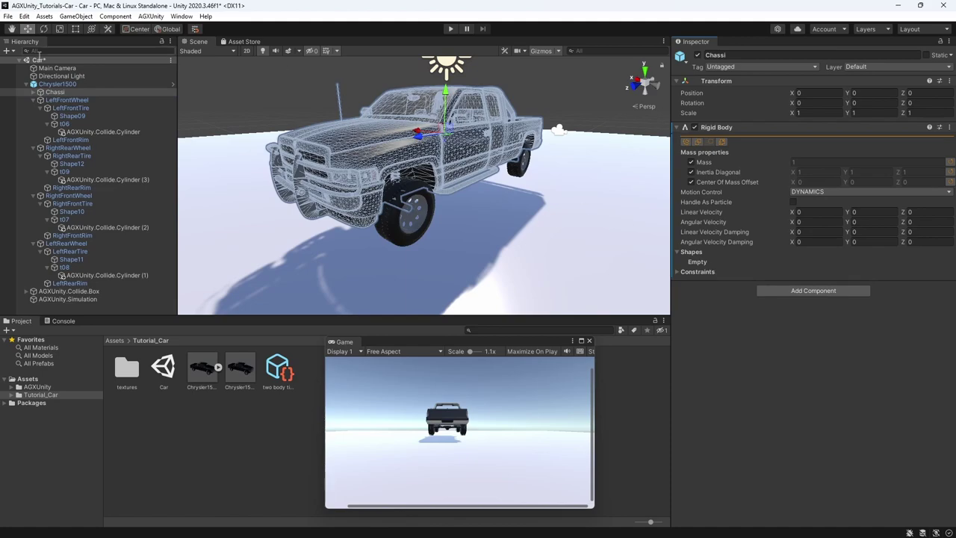
# Step: Look through Chassi's child parts, from the antennas and body panels to the brush guard, to see which piece each one is
pyautogui.click(33, 92)
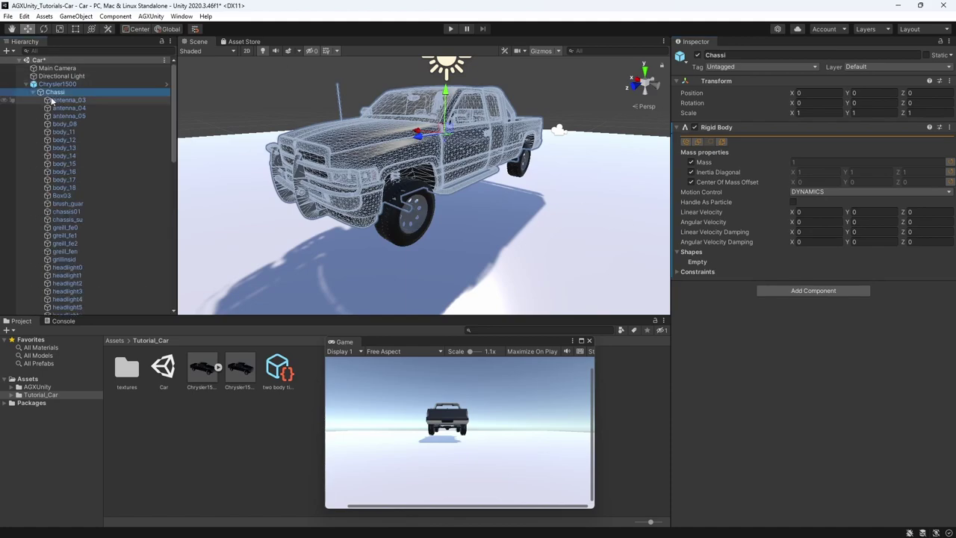
pyautogui.click(66, 117)
pyautogui.press('Down')
pyautogui.press('Down')
pyautogui.press('Down')
pyautogui.press('Down')
pyautogui.press('Down')
pyautogui.press('Down')
pyautogui.press('Down')
pyautogui.press('Down')
pyautogui.press('Down')
pyautogui.press('Down')
pyautogui.press('Down')
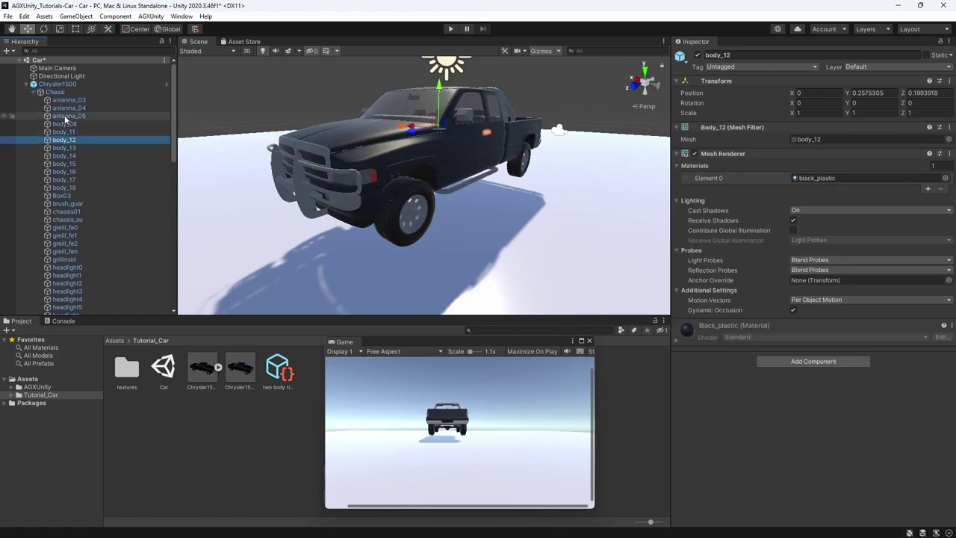
pyautogui.scroll(-10, 66, 119)
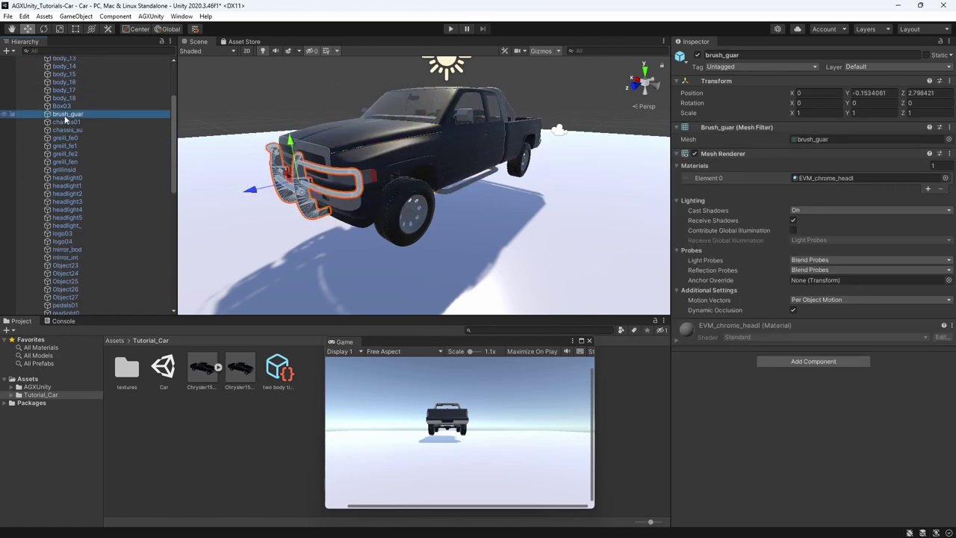
pyautogui.scroll(11, 66, 120)
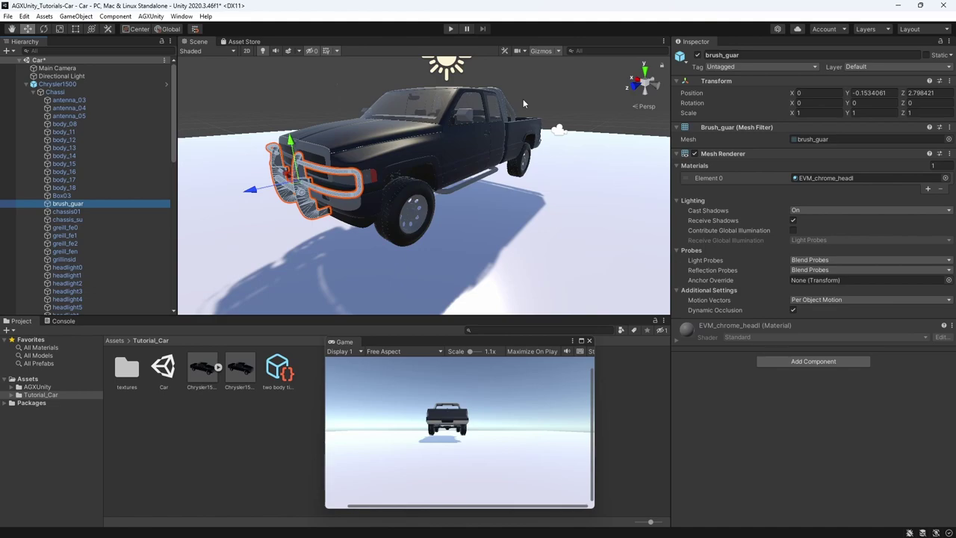
# Step: Select Chassi's parts from body_08 through windows_09, leaving out the windows, steering wheel and side mirrors
pyautogui.click(63, 125)
pyautogui.scroll(-12, 64, 135)
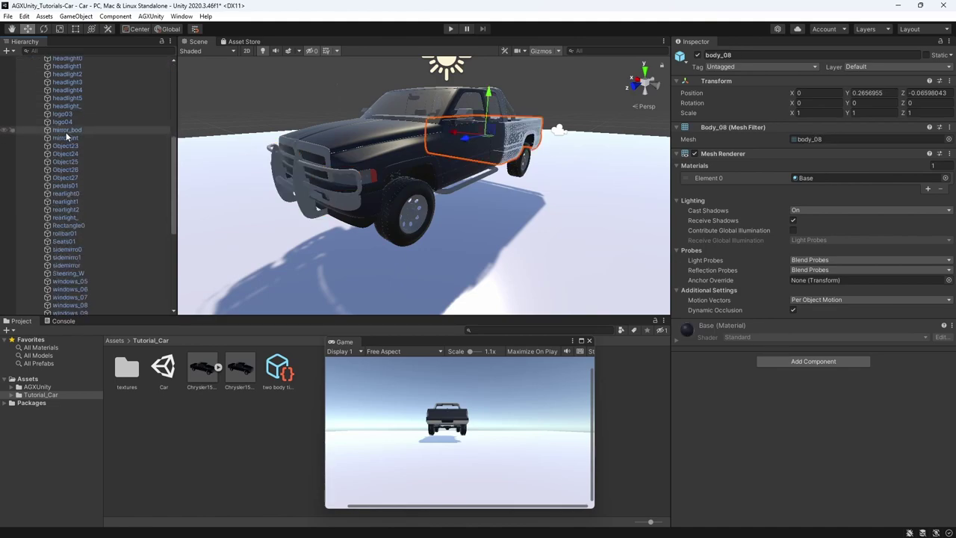
pyautogui.keyDown('shift'); pyautogui.click(71, 194); pyautogui.keyUp('shift')
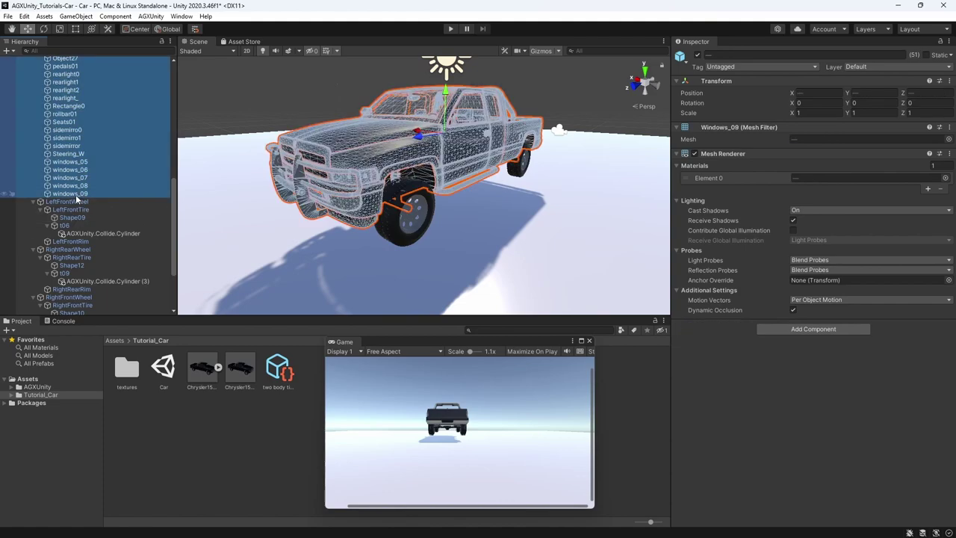
pyautogui.keyDown('ctrl'); pyautogui.click(71, 193); pyautogui.keyUp('ctrl')
pyautogui.keyDown('ctrl'); pyautogui.click(71, 185); pyautogui.keyUp('ctrl')
pyautogui.keyDown('ctrl'); pyautogui.click(71, 178); pyautogui.keyUp('ctrl')
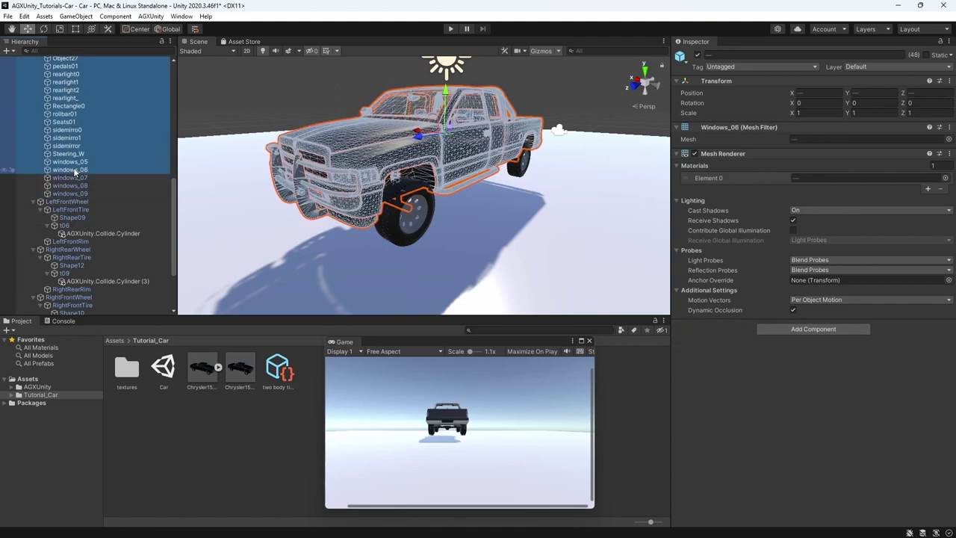
pyautogui.keyDown('ctrl'); pyautogui.click(74, 170); pyautogui.keyUp('ctrl')
pyautogui.keyDown('ctrl'); pyautogui.click(75, 161); pyautogui.keyUp('ctrl')
pyautogui.keyDown('ctrl'); pyautogui.click(75, 154); pyautogui.keyUp('ctrl')
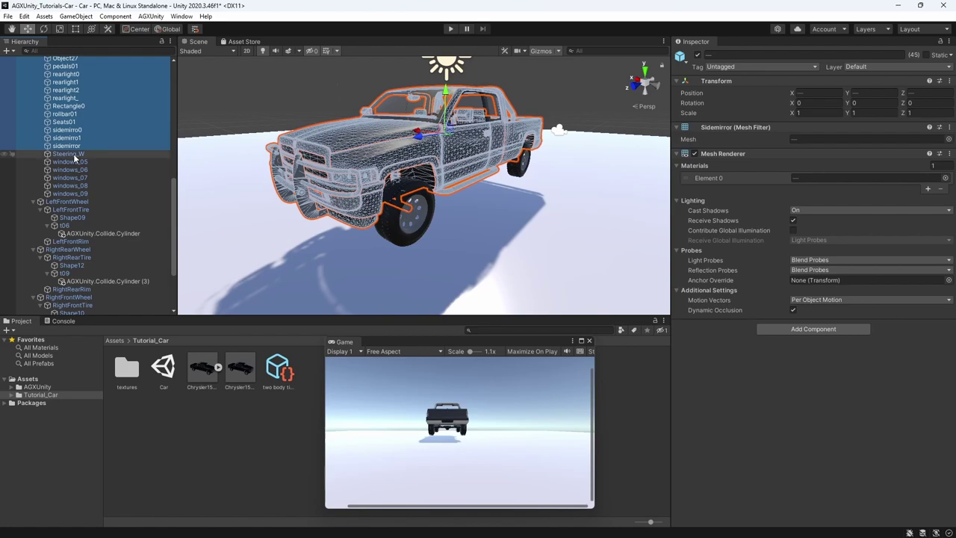
pyautogui.keyDown('ctrl'); pyautogui.click(67, 146); pyautogui.keyUp('ctrl')
pyautogui.keyDown('ctrl'); pyautogui.click(67, 138); pyautogui.keyUp('ctrl')
pyautogui.keyDown('ctrl'); pyautogui.click(66, 130); pyautogui.keyUp('ctrl')
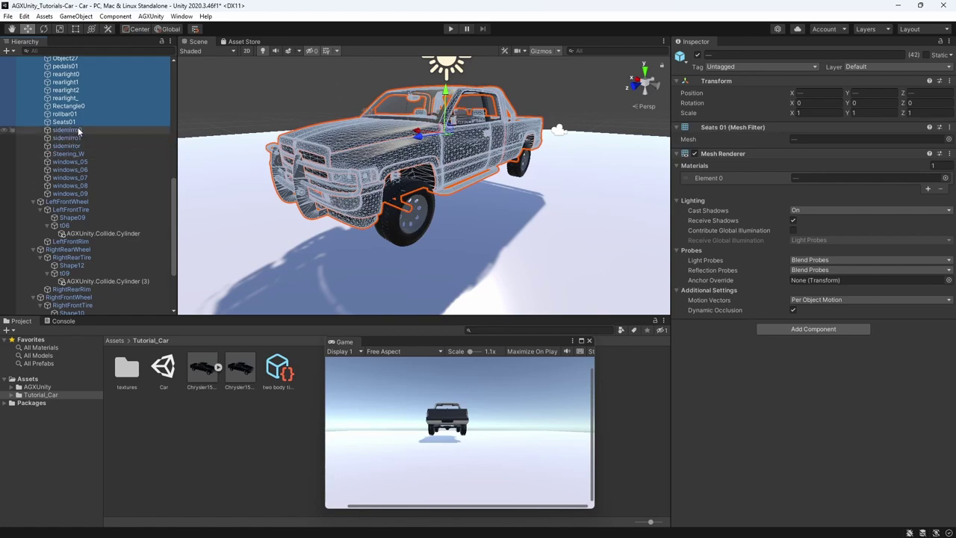
# Step: Remove logo03, logo04 and all the headlight parts from the selection
pyautogui.scroll(2, 78, 133)
pyautogui.scroll(3, 78, 132)
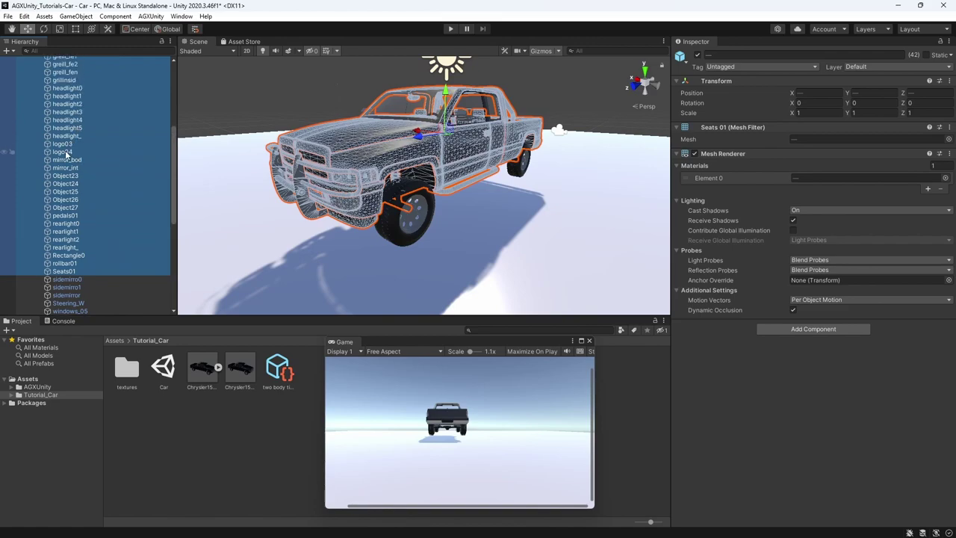
pyautogui.keyDown('ctrl'); pyautogui.click(64, 151); pyautogui.keyUp('ctrl')
pyautogui.keyDown('ctrl'); pyautogui.click(64, 143); pyautogui.keyUp('ctrl')
pyautogui.keyDown('ctrl'); pyautogui.click(67, 135); pyautogui.keyUp('ctrl')
pyautogui.keyDown('ctrl'); pyautogui.click(69, 128); pyautogui.keyUp('ctrl')
pyautogui.keyDown('ctrl'); pyautogui.click(67, 120); pyautogui.keyUp('ctrl')
pyautogui.keyDown('ctrl'); pyautogui.click(67, 112); pyautogui.keyUp('ctrl')
pyautogui.keyDown('ctrl'); pyautogui.click(68, 104); pyautogui.keyUp('ctrl')
pyautogui.keyDown('ctrl'); pyautogui.click(67, 95); pyautogui.keyUp('ctrl')
pyautogui.keyDown('ctrl'); pyautogui.click(70, 88); pyautogui.keyUp('ctrl')
# Step: Remove grillinsid and the four greill parts from the selection
pyautogui.scroll(1, 69, 88)
pyautogui.keyDown('ctrl'); pyautogui.click(66, 110); pyautogui.keyUp('ctrl')
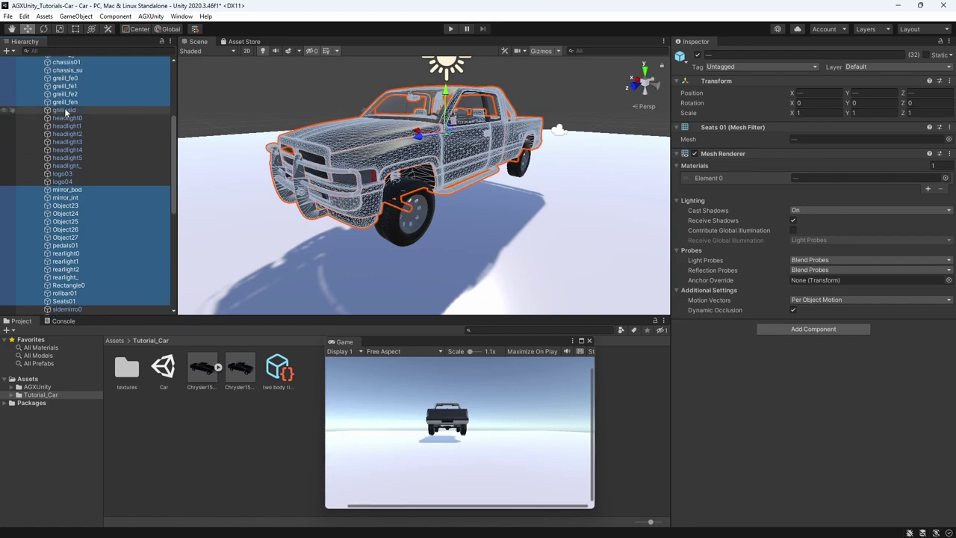
pyautogui.keyDown('ctrl'); pyautogui.click(65, 102); pyautogui.keyUp('ctrl')
pyautogui.keyDown('ctrl'); pyautogui.click(66, 94); pyautogui.keyUp('ctrl')
pyautogui.keyDown('ctrl'); pyautogui.click(65, 86); pyautogui.keyUp('ctrl')
pyautogui.keyDown('ctrl'); pyautogui.click(65, 78); pyautogui.keyUp('ctrl')
pyautogui.scroll(3, 65, 82)
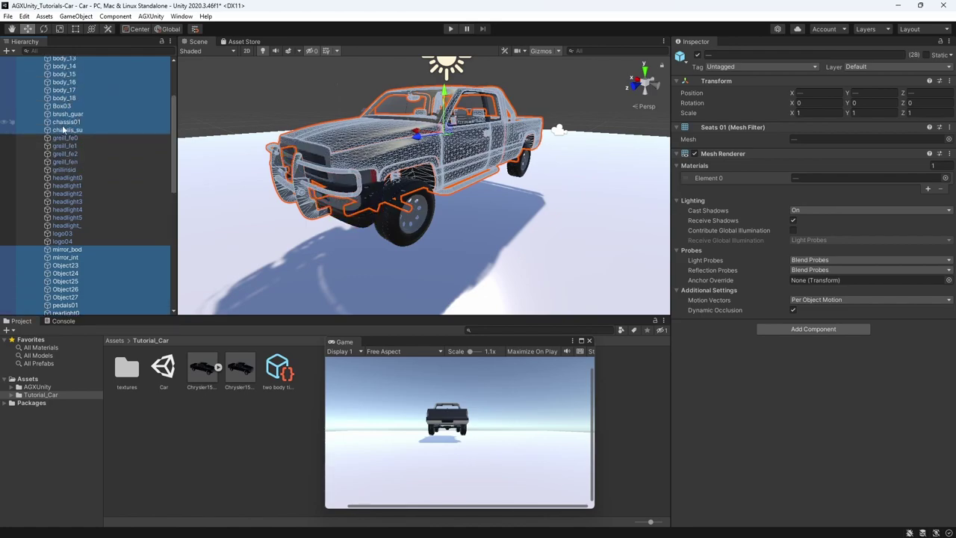
pyautogui.scroll(3, 63, 110)
# Step: Add a collision Mesh component to all the selected chassis parts together
pyautogui.moveTo(380, 168)
pyautogui.keyDown('alt'); pyautogui.mouseDown()
pyautogui.moveTo(351, 160)
pyautogui.moveTo(345, 170)
pyautogui.moveTo(386, 145)
pyautogui.moveTo(426, 160)
pyautogui.moveTo(340, 179)
pyautogui.moveTo(370, 170)
pyautogui.mouseUp(); pyautogui.keyUp('alt')
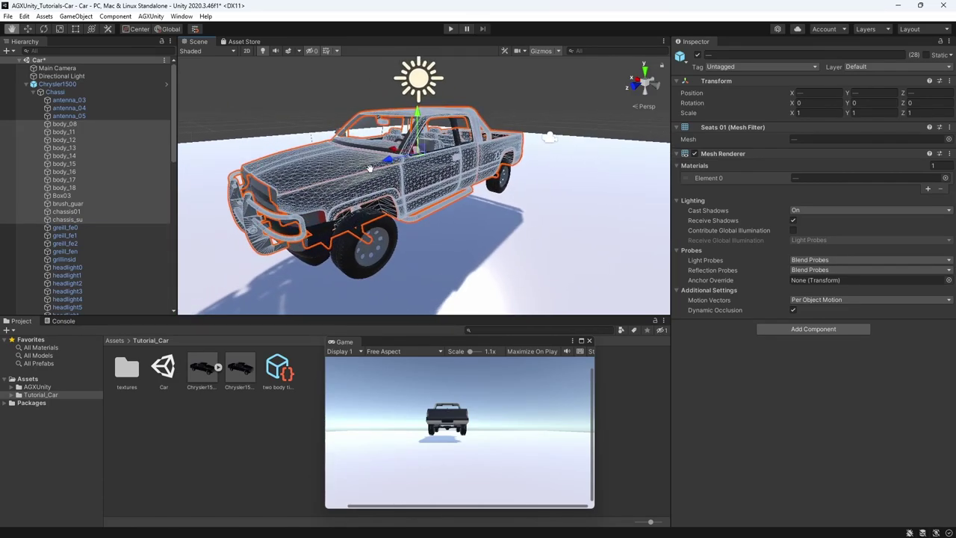
pyautogui.click(817, 330)
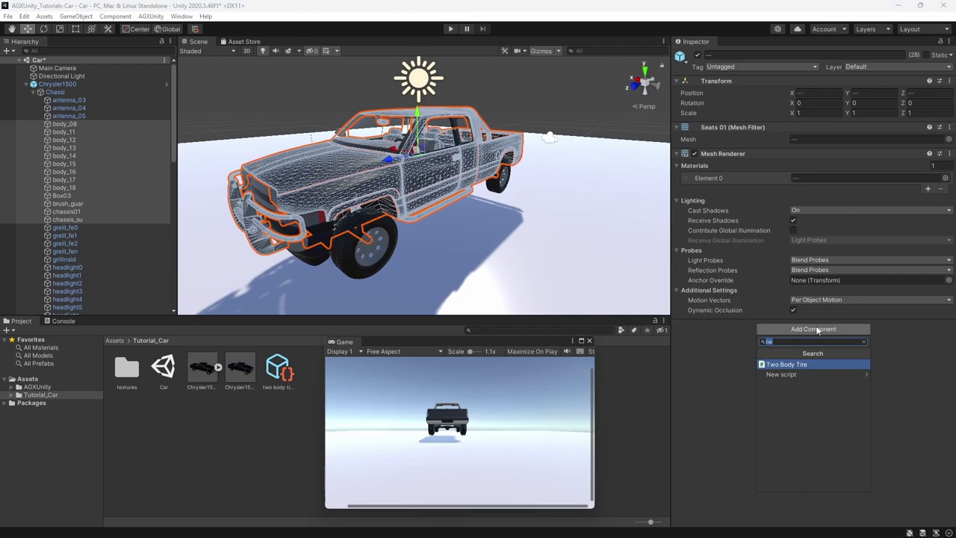
pyautogui.write('mes')
pyautogui.press('Return')
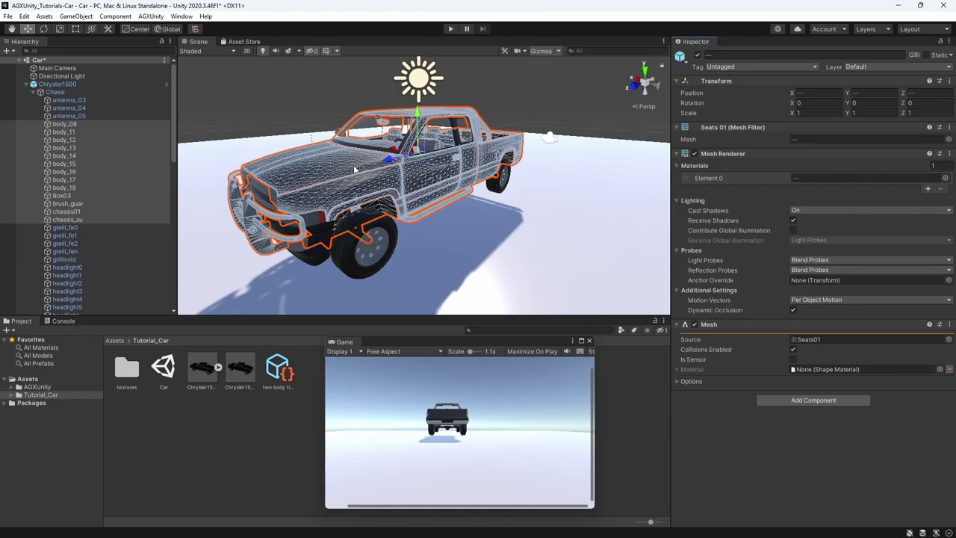
# Step: Override the automatic mass of Chassi's rigid body with a value of 3300
pyautogui.click(55, 93)
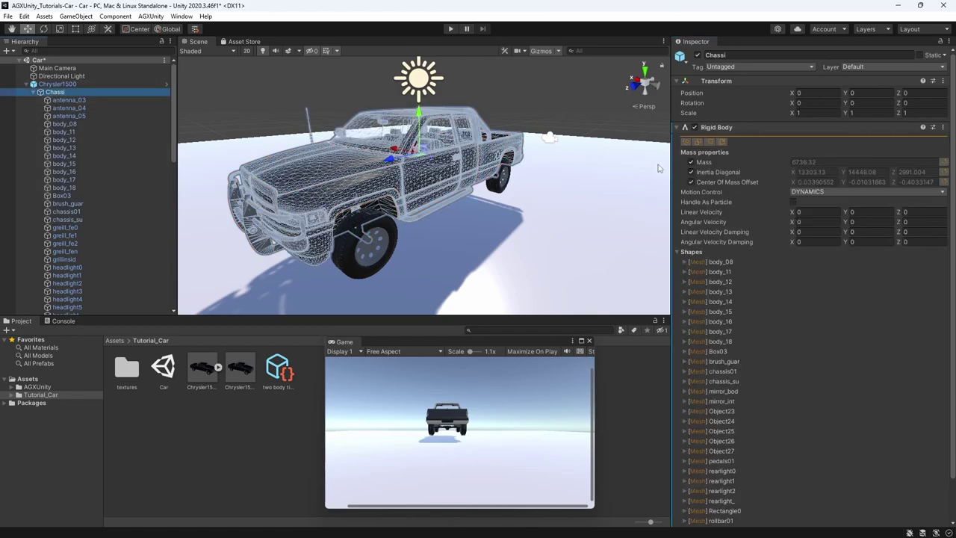
pyautogui.click(769, 158)
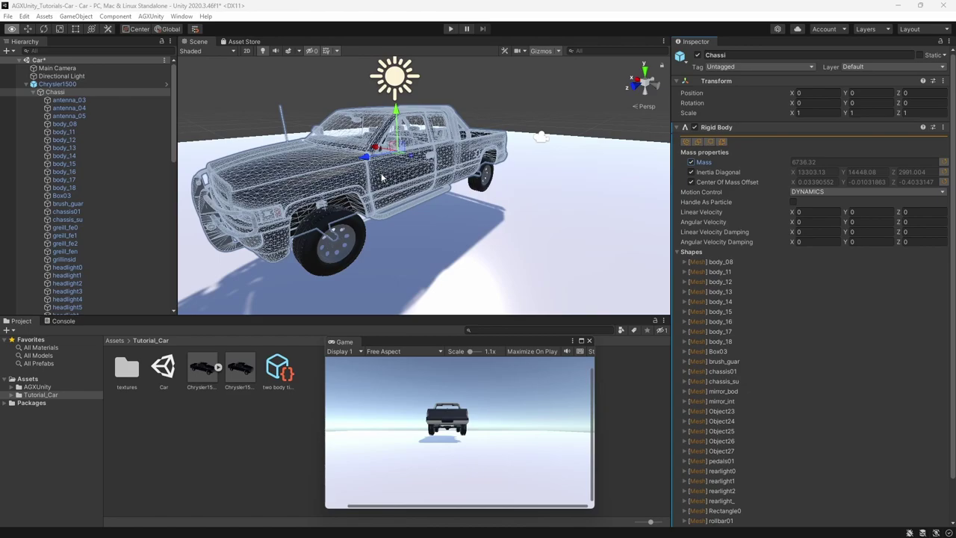
pyautogui.click(690, 162)
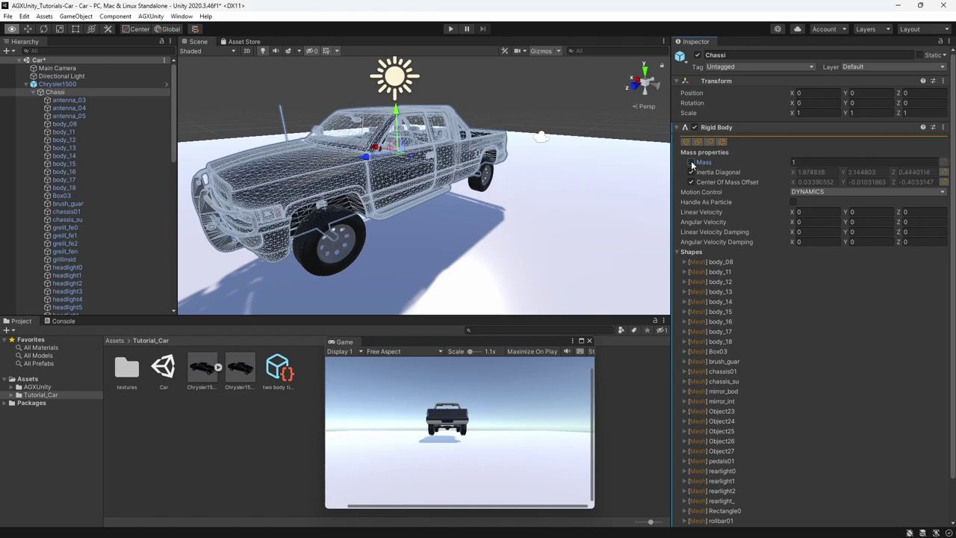
pyautogui.click(806, 163)
pyautogui.write('3300')
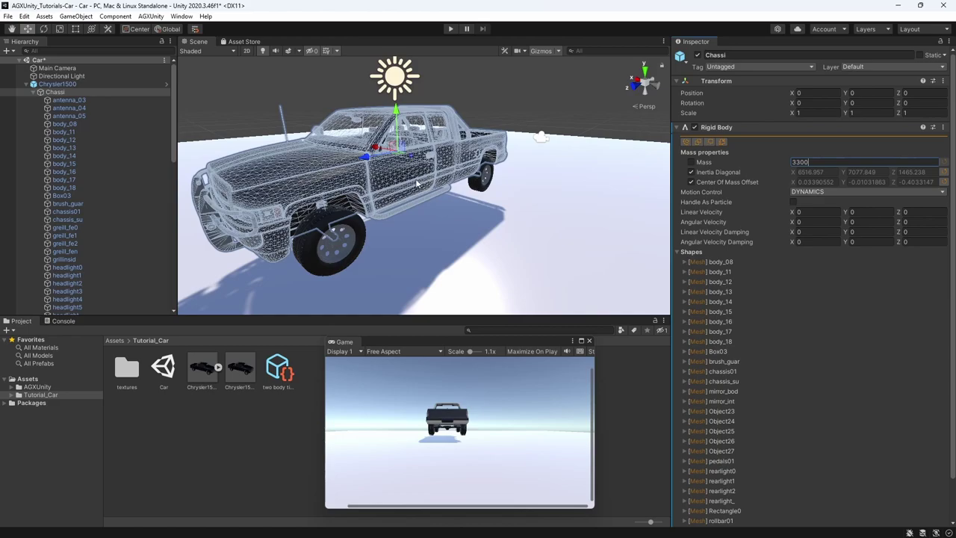
# Step: Examine the left front wheel and its suspension spring up close from several angles
pyautogui.moveTo(415, 183)
pyautogui.keyDown('alt'); pyautogui.mouseDown()
pyautogui.moveTo(442, 178)
pyautogui.moveTo(426, 175)
pyautogui.mouseUp(); pyautogui.keyUp('alt')
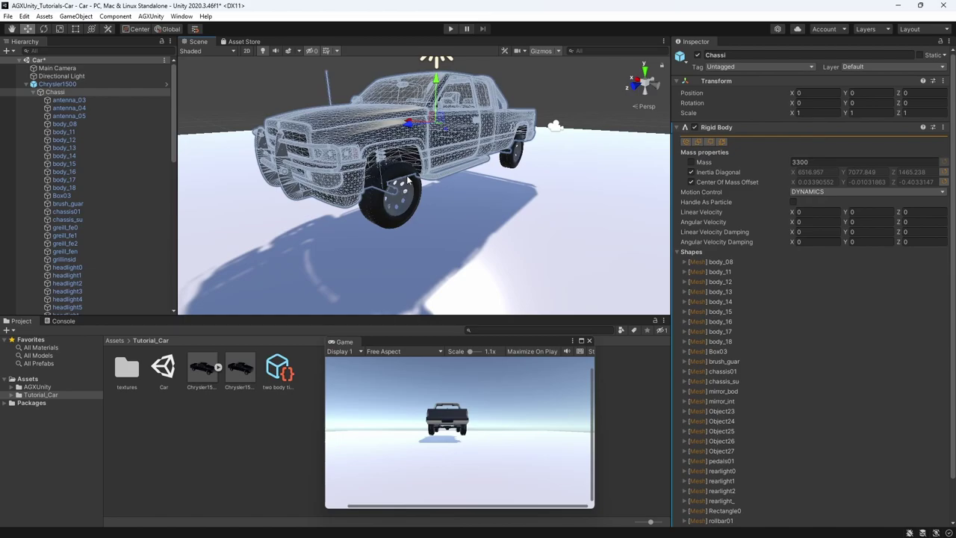
pyautogui.scroll(3, 407, 179)
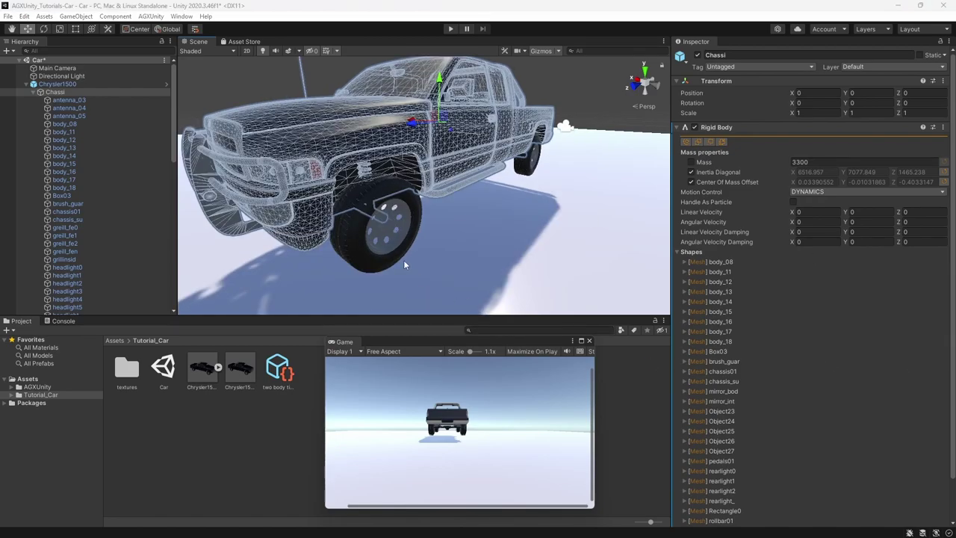
pyautogui.scroll(5, 418, 237)
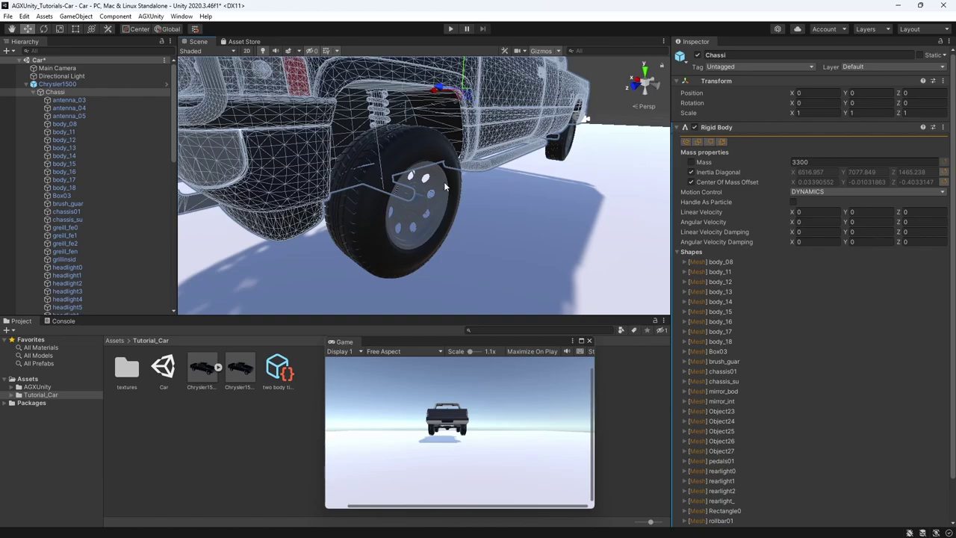
pyautogui.keyDown('alt'); pyautogui.moveTo(421, 218); pyautogui.dragTo(398, 227); pyautogui.keyUp('alt')
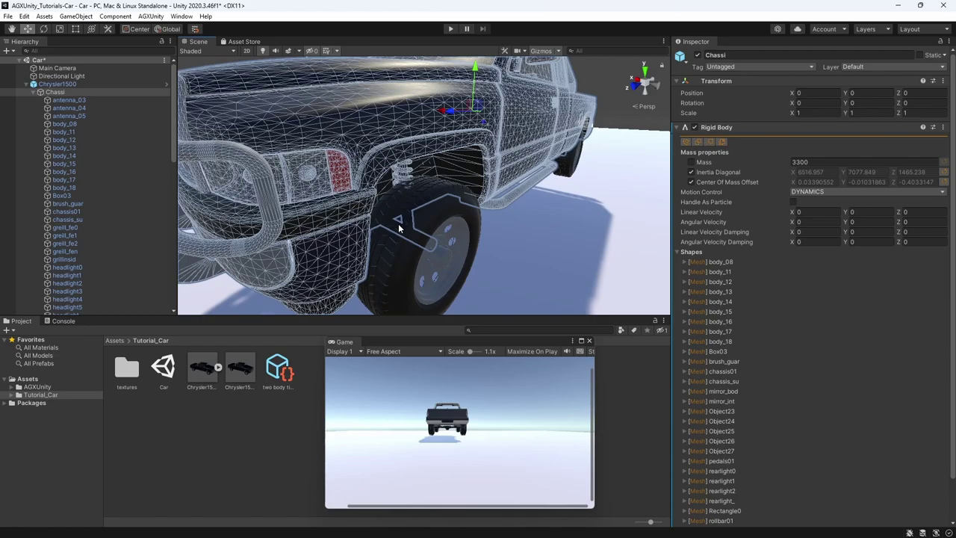
pyautogui.keyDown('alt'); pyautogui.moveTo(398, 227); pyautogui.dragTo(587, 117); pyautogui.keyUp('alt')
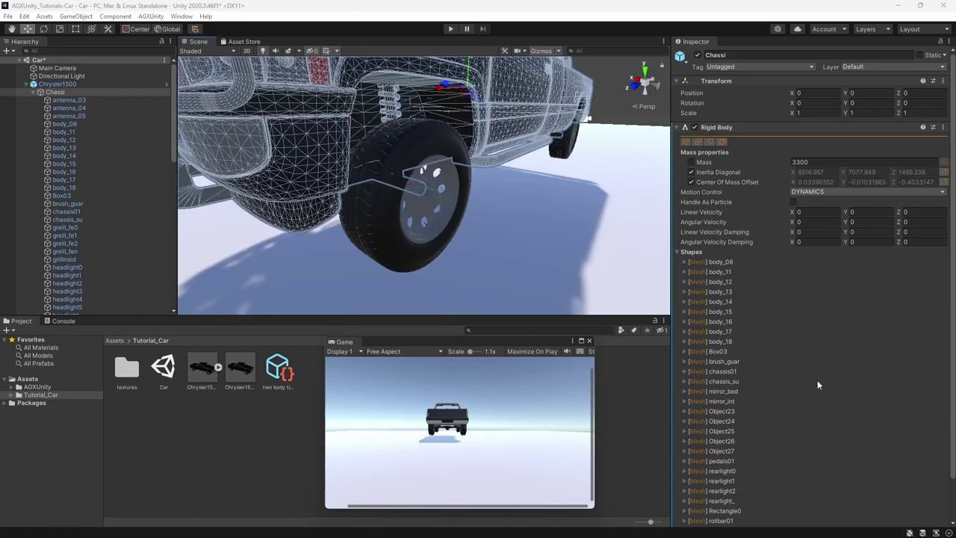
pyautogui.keyDown('alt'); pyautogui.moveTo(386, 216); pyautogui.dragTo(415, 224); pyautogui.keyUp('alt')
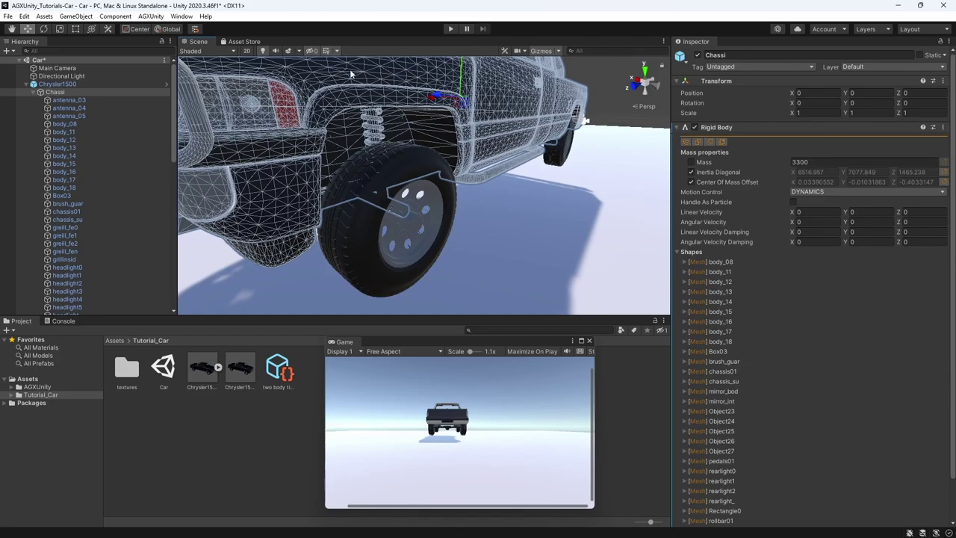
pyautogui.moveTo(363, 174); pyautogui.dragTo(370, 221, button='middle')
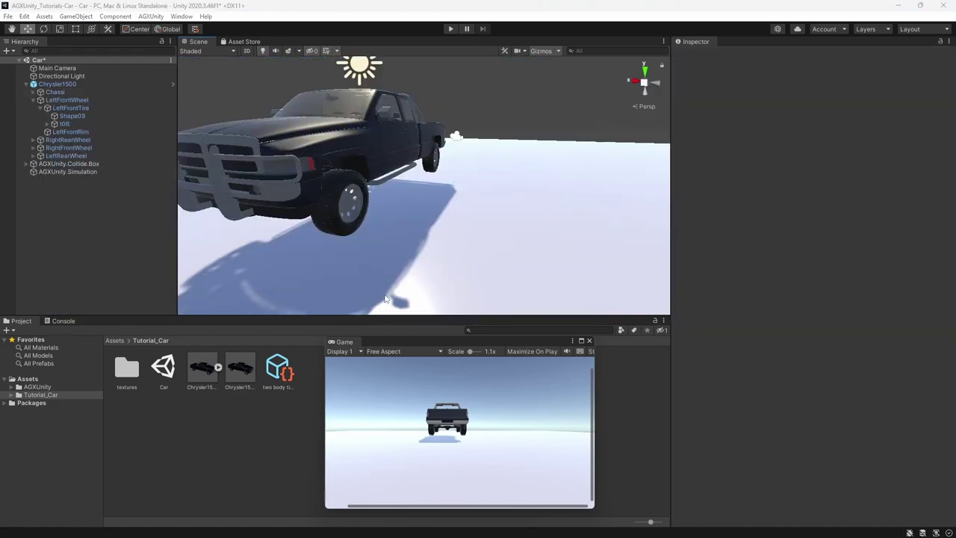
# Step: Create a new AGXUnity rigid body with a box shape for the left front wheel
pyautogui.click(159, 100)
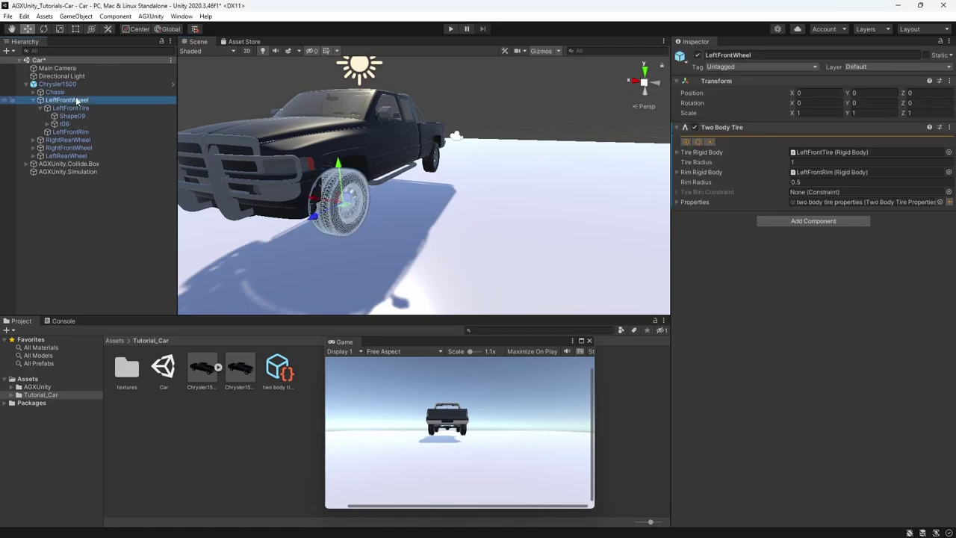
pyautogui.click(154, 16)
pyautogui.moveTo(179, 55)
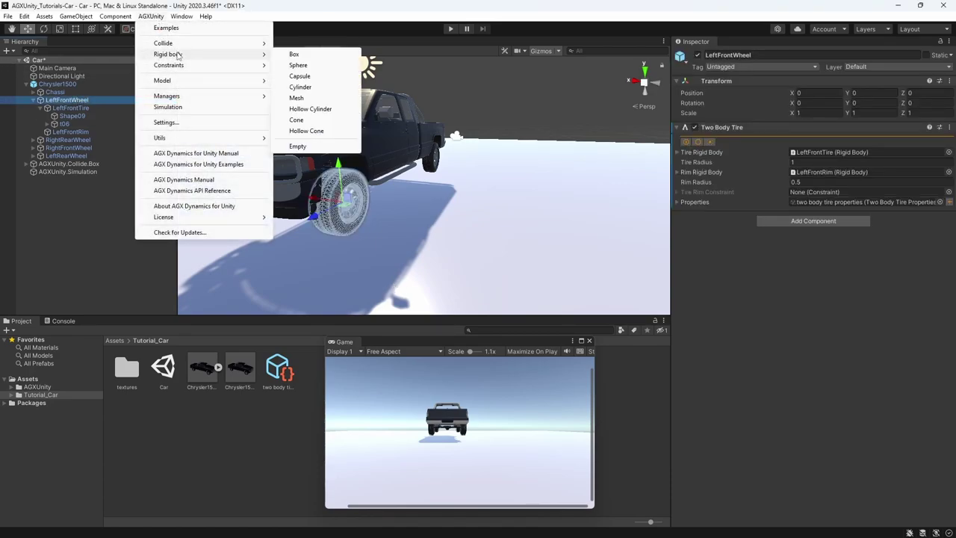
pyautogui.click(298, 66)
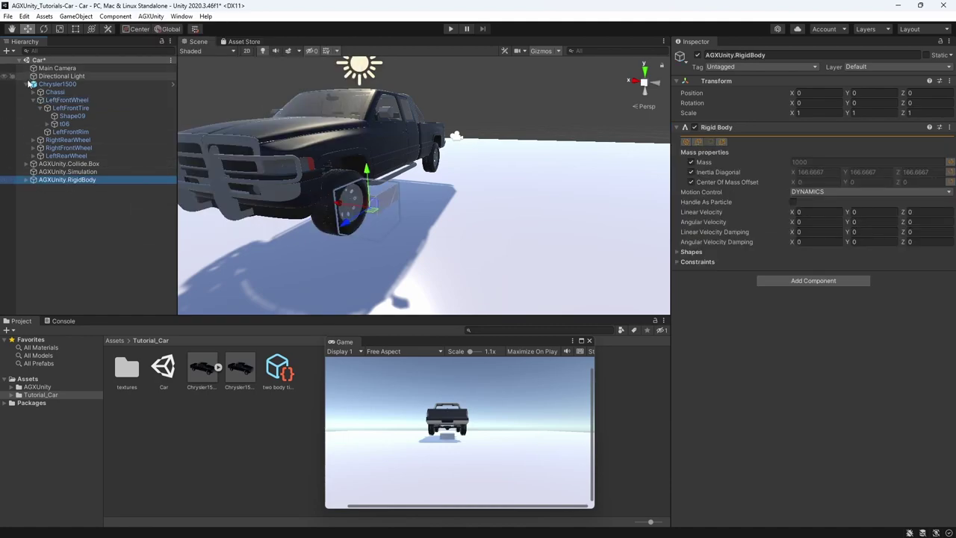
# Step: Give the new body's box half extents of 0.1 on all axes with collisions disabled, and override its mass with 5
pyautogui.click(676, 251)
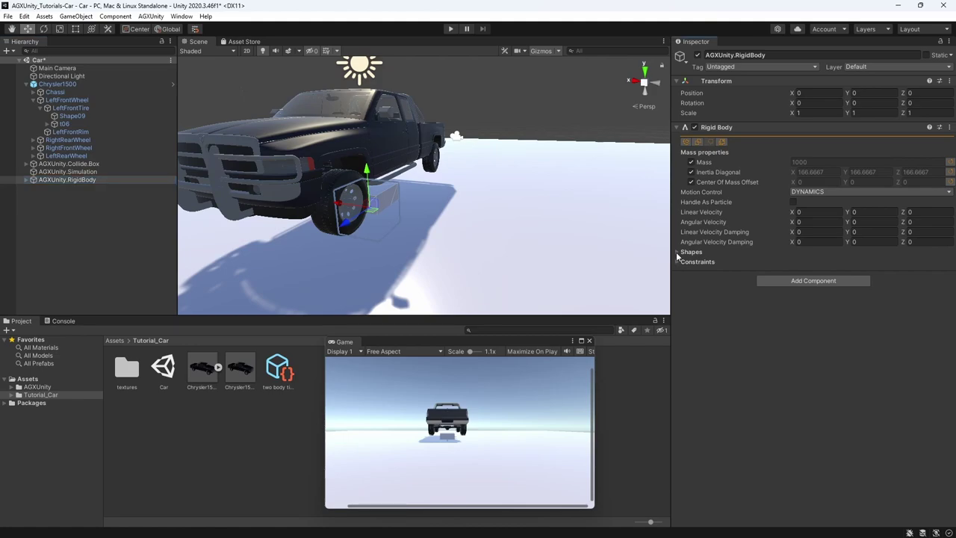
pyautogui.click(685, 262)
pyautogui.click(825, 285)
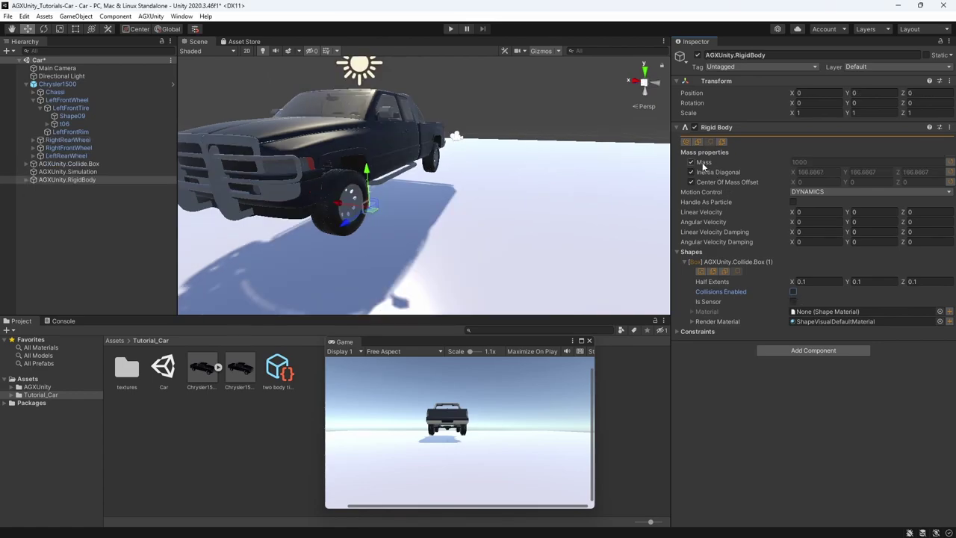
pyautogui.click(693, 163)
pyautogui.write('5')
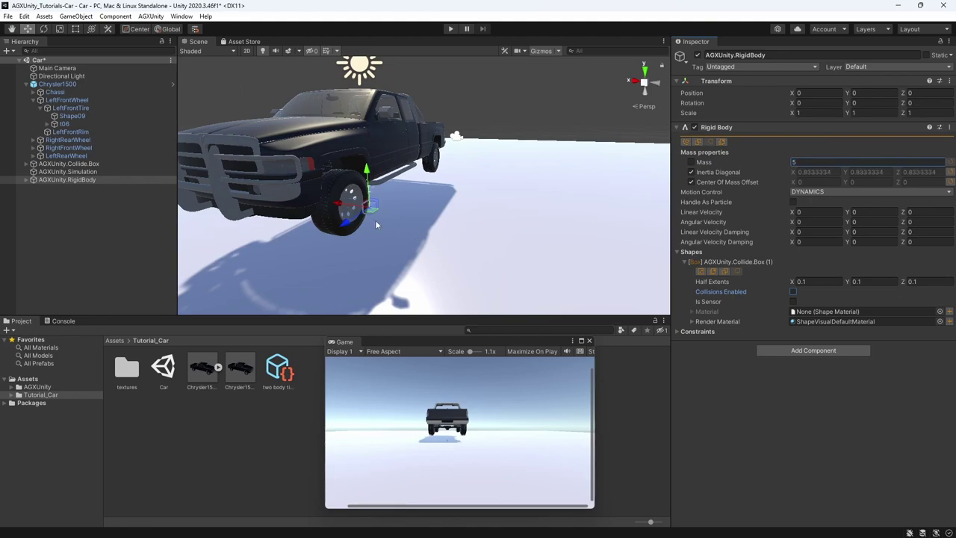
# Step: Make the new rigid body a child of Shape09 under LeftFrontTire
pyautogui.scroll(-3, 375, 219)
pyautogui.moveTo(348, 209)
pyautogui.mouseDown(button='middle')
pyautogui.moveTo(369, 243)
pyautogui.moveTo(351, 214)
pyautogui.mouseUp(button='middle')
pyautogui.press('f')
pyautogui.keyDown('alt'); pyautogui.moveTo(352, 214); pyautogui.dragTo(428, 245); pyautogui.keyUp('alt')
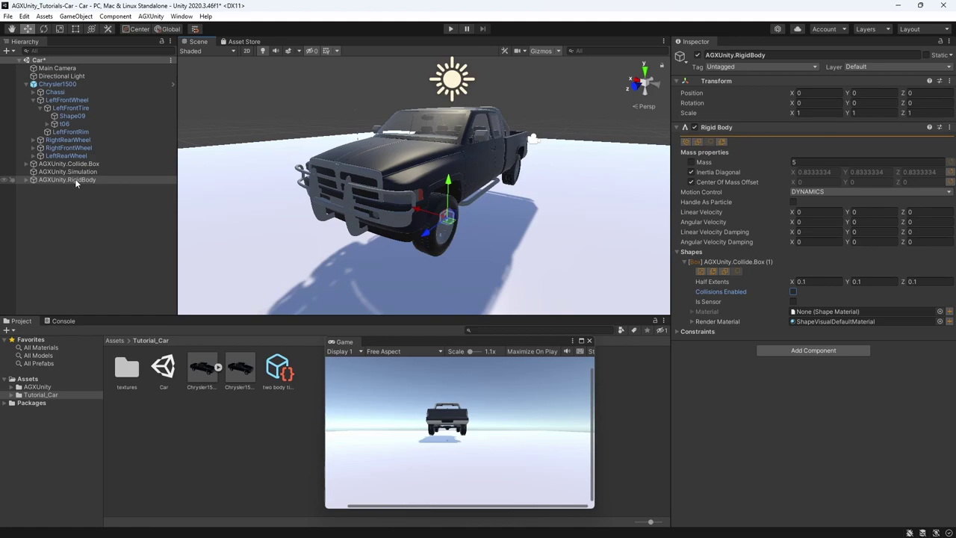
pyautogui.moveTo(74, 179); pyautogui.dragTo(77, 118)
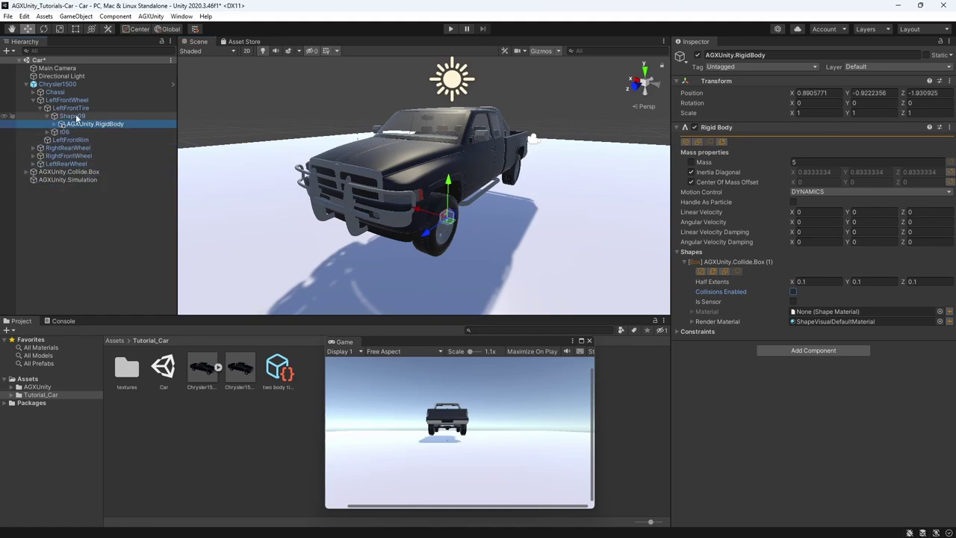
pyautogui.keyDown('alt'); pyautogui.moveTo(463, 239); pyautogui.dragTo(438, 242); pyautogui.keyUp('alt')
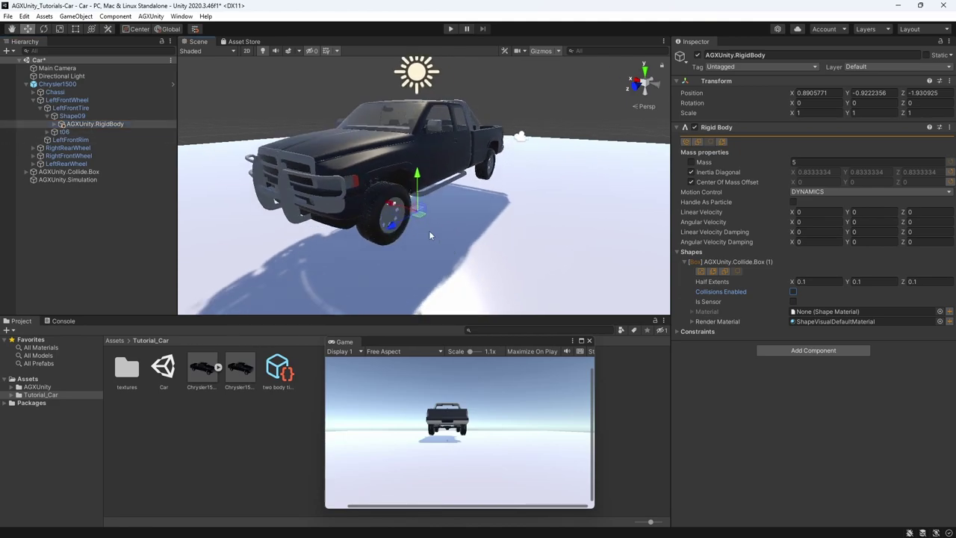
# Step: Set the local position of the new rigid body under Shape09 to 0 on X, Y and Z
pyautogui.click(78, 118)
pyautogui.click(70, 110)
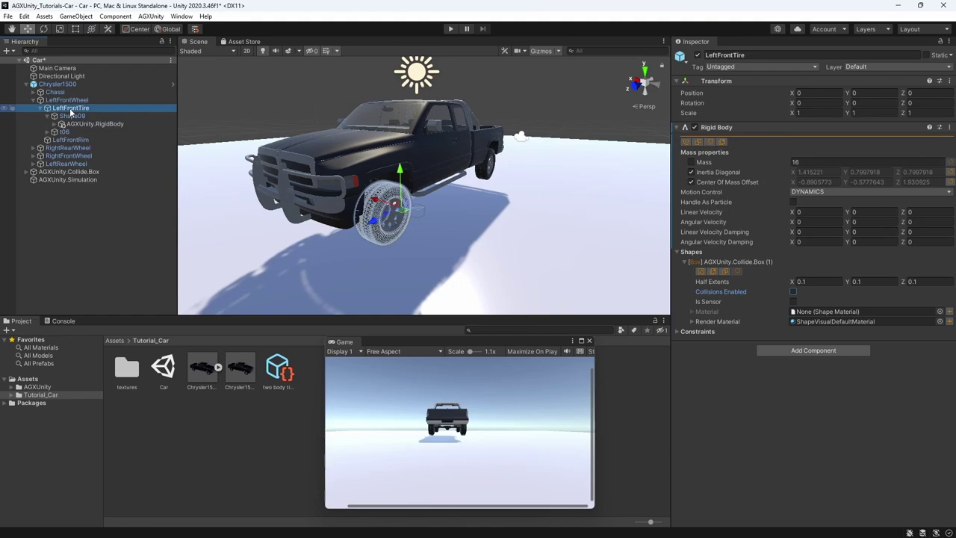
pyautogui.click(73, 117)
pyautogui.click(97, 124)
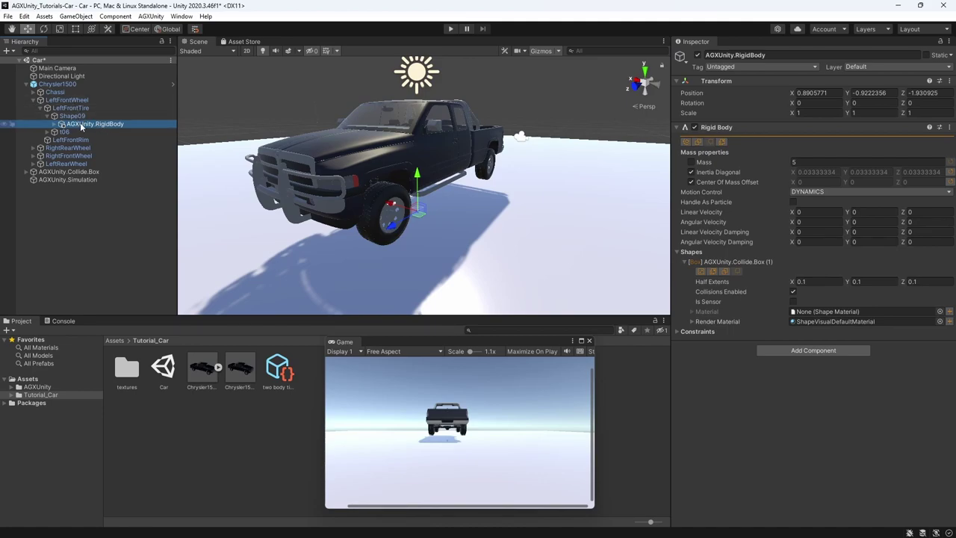
pyautogui.click(836, 93)
pyautogui.write('0')
pyautogui.click(888, 94)
pyautogui.write('0')
pyautogui.click(905, 94)
pyautogui.write('0')
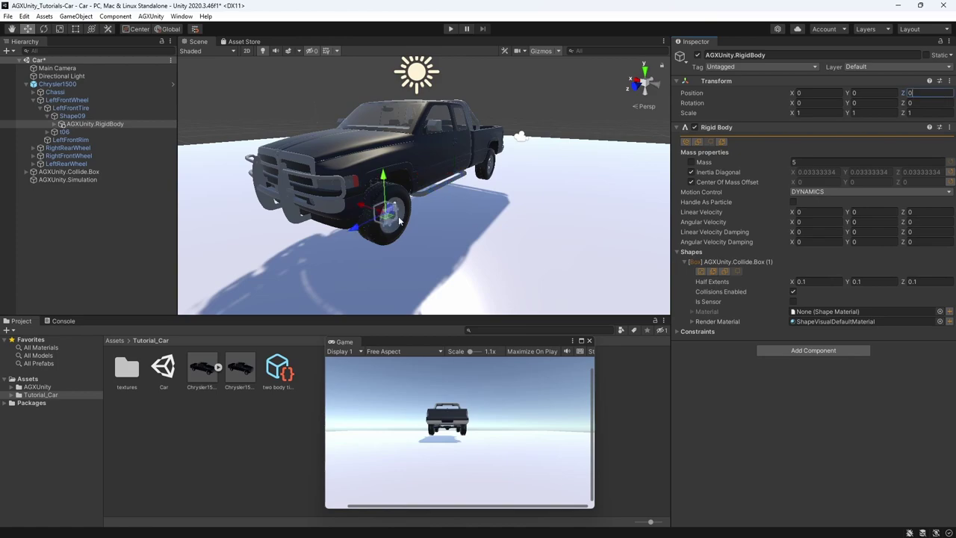
# Step: Move the rigid body out of Shape09 and make it a direct child of LeftFrontWheel
pyautogui.click(78, 124)
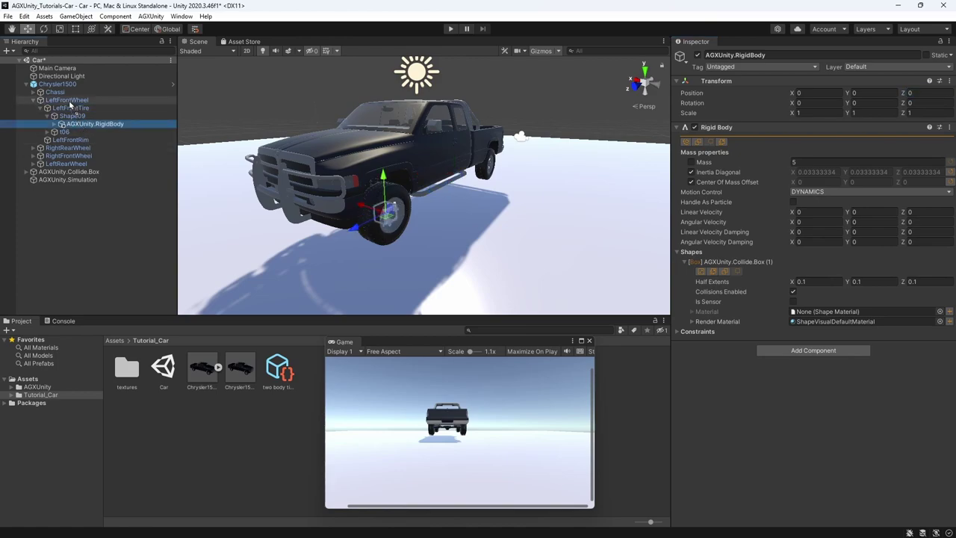
pyautogui.moveTo(69, 104); pyautogui.dragTo(69, 102)
pyautogui.click(70, 101)
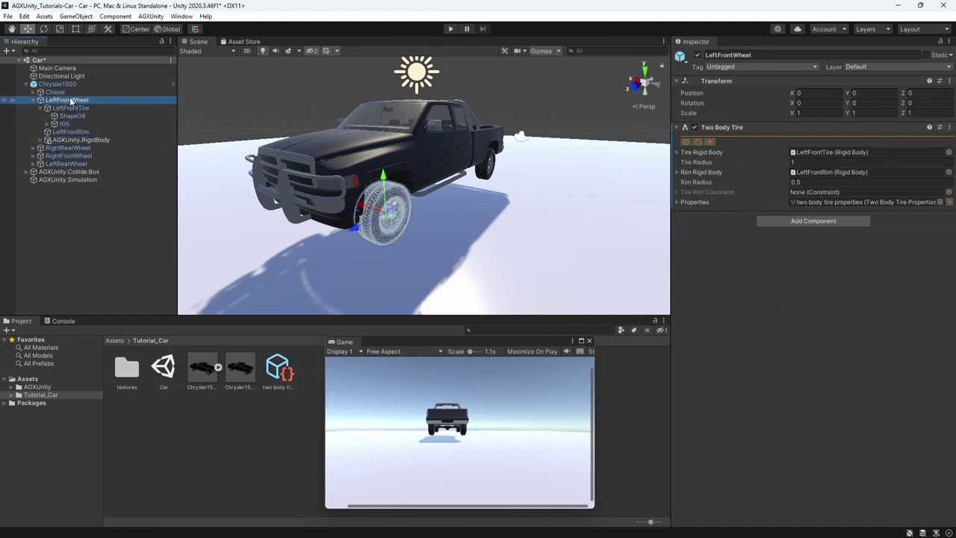
pyautogui.click(71, 101)
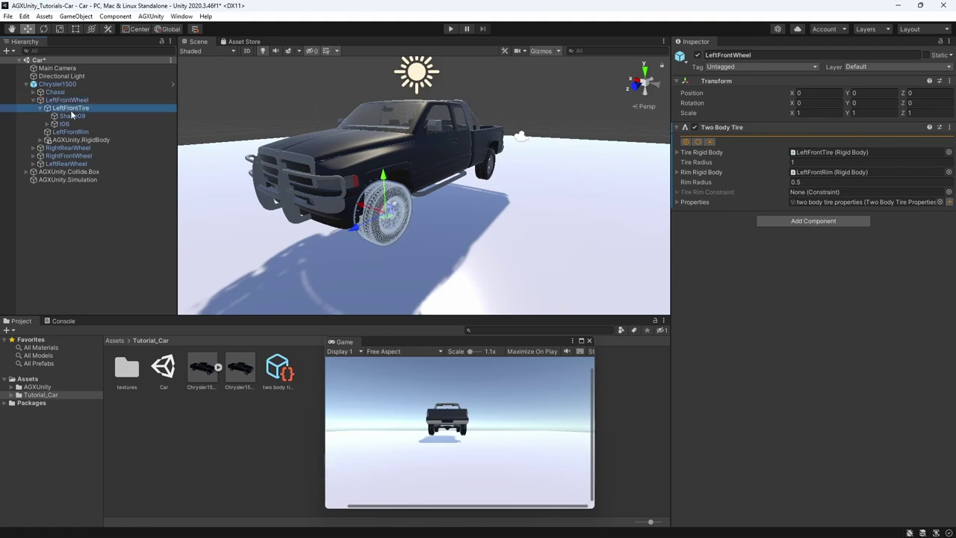
pyautogui.click(70, 110)
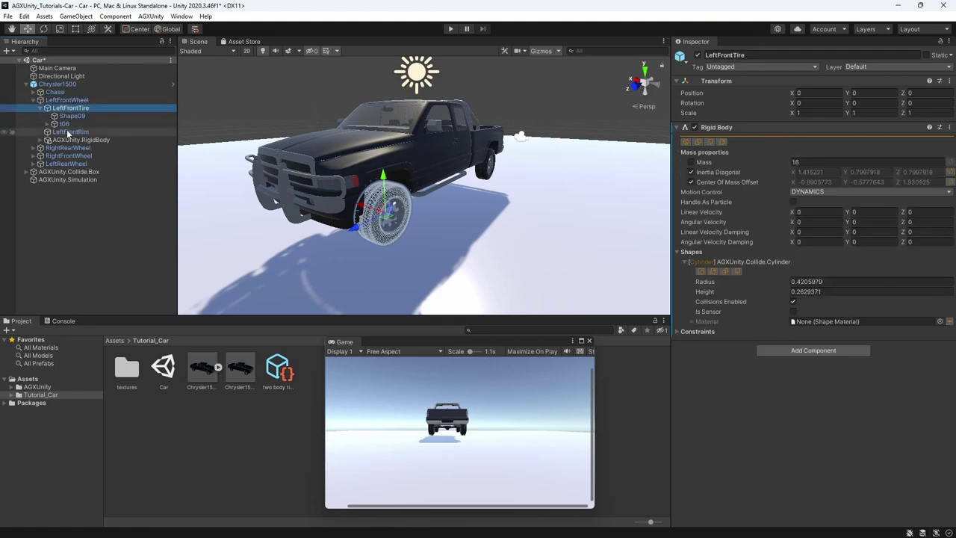
pyautogui.click(69, 132)
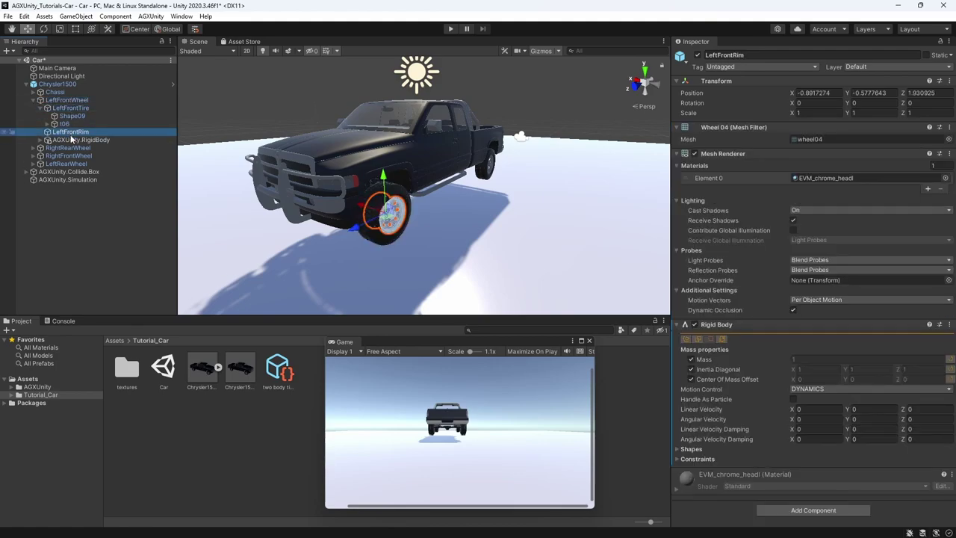
# Step: Rename the rigid body under LeftFrontWheel as SteeringBody
pyautogui.click(73, 140)
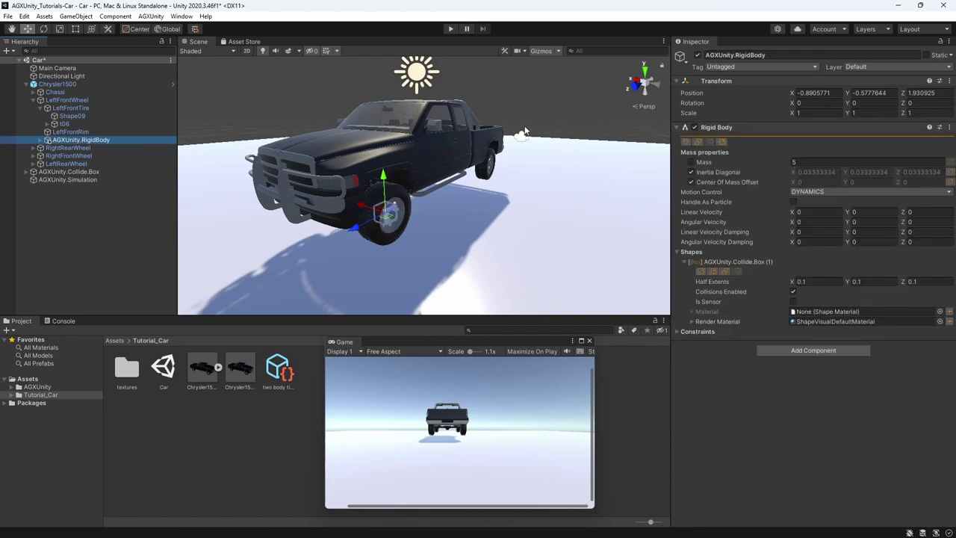
pyautogui.press('F2')
pyautogui.write('S')
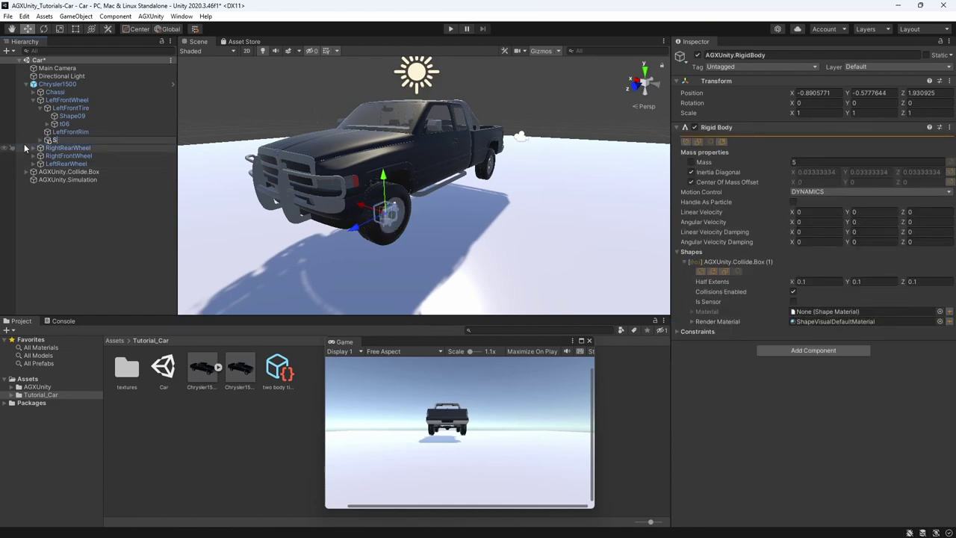
pyautogui.write('teeringBody')
pyautogui.press('Return')
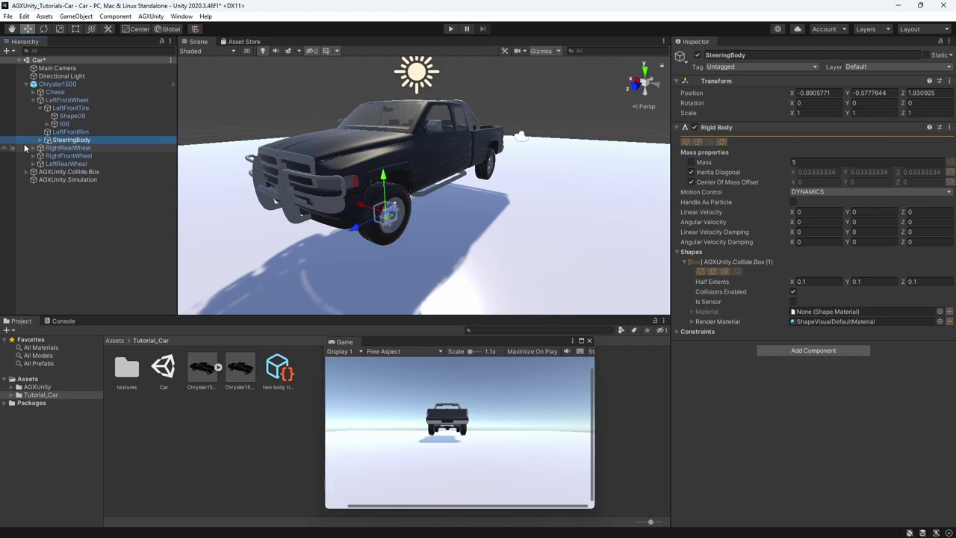
# Step: Start a new constraint on SteeringBody, with its reference frame on AGXUnity.Collide.Box (1) and aligned with the wheel axle through the box's centre
pyautogui.moveTo(291, 179); pyautogui.dragTo(369, 192, button='right')
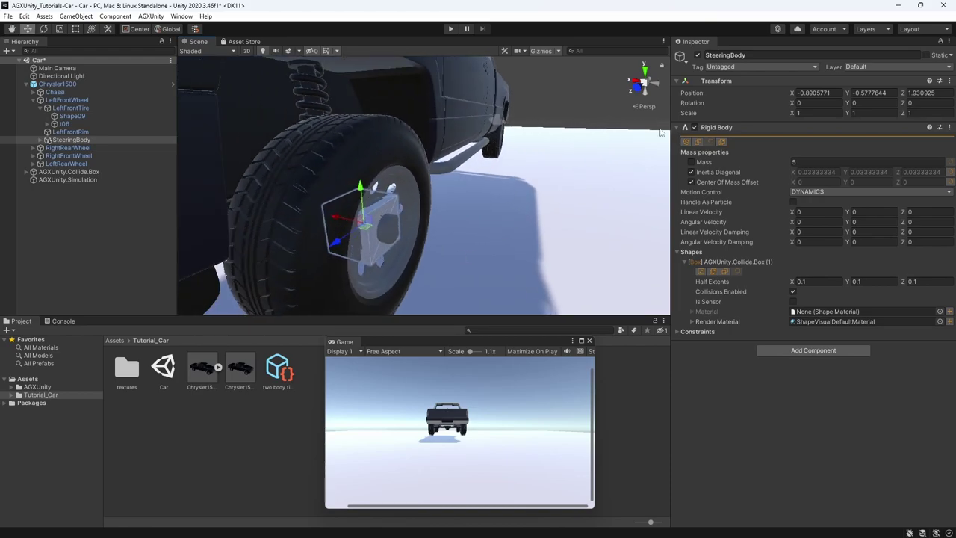
pyautogui.click(685, 141)
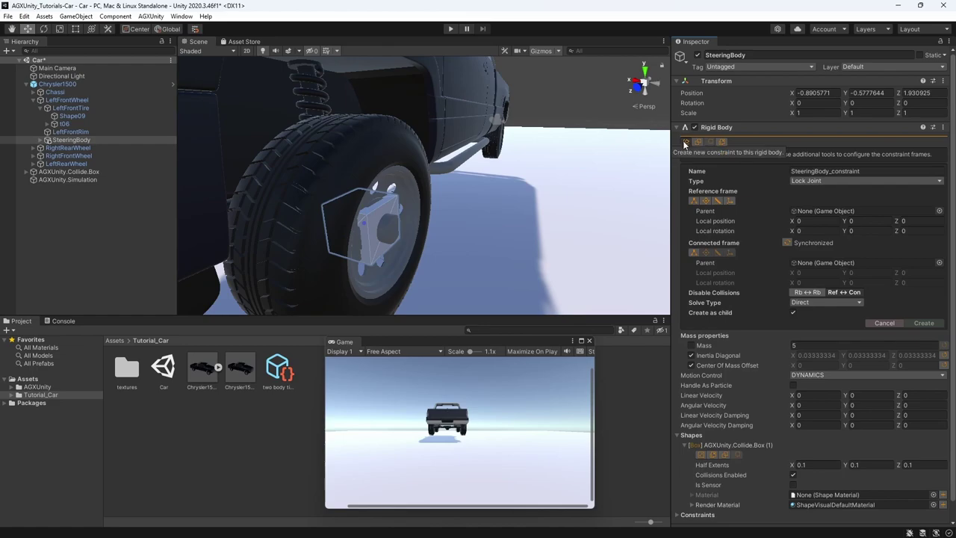
pyautogui.click(716, 200)
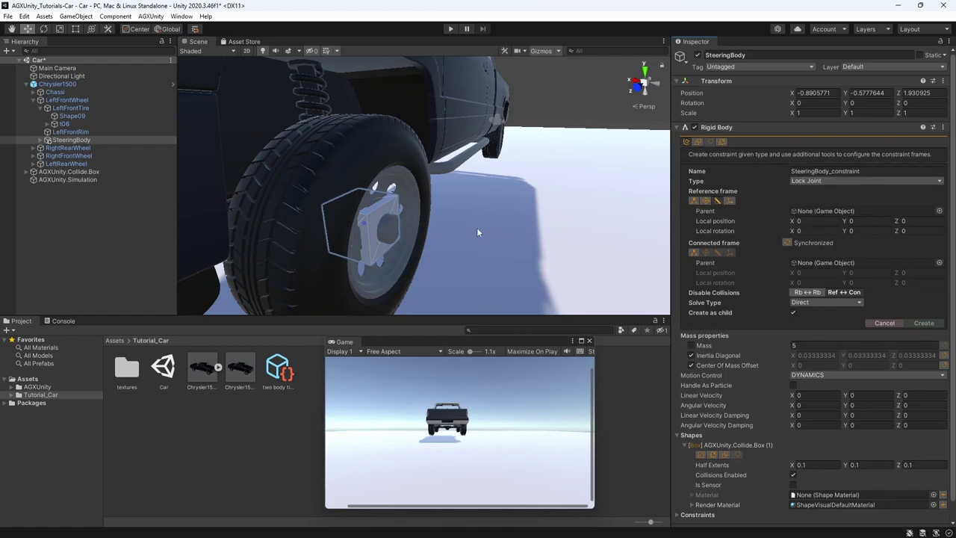
pyautogui.click(373, 219)
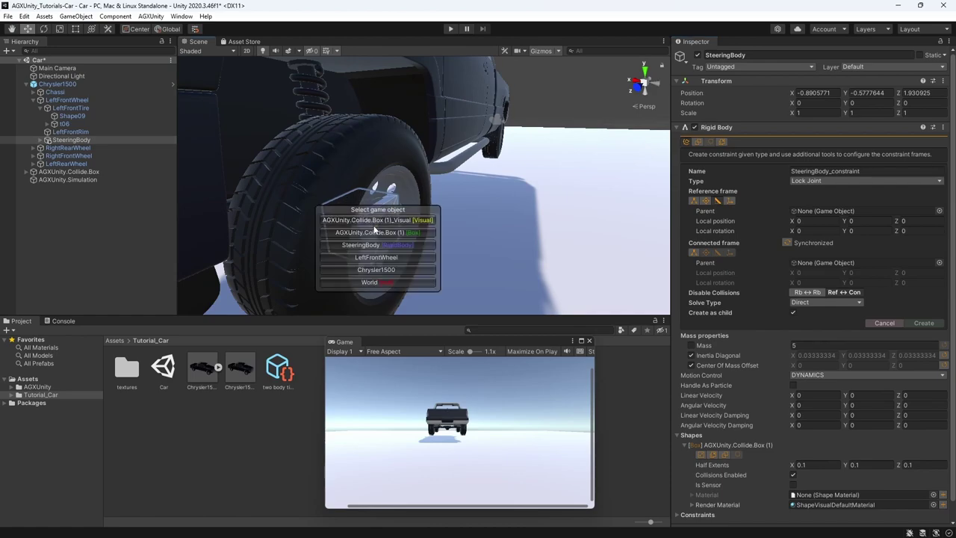
pyautogui.click(374, 232)
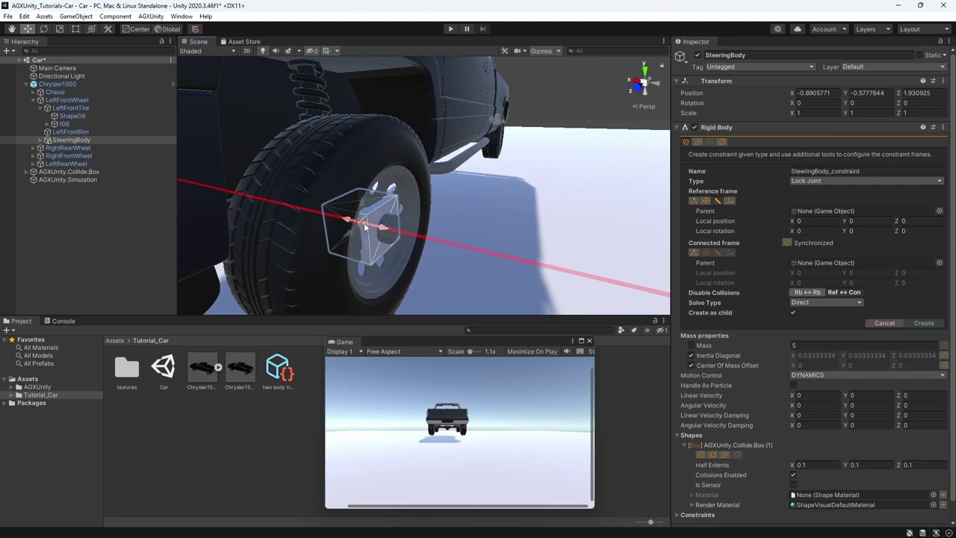
pyautogui.moveTo(347, 219); pyautogui.dragTo(385, 231)
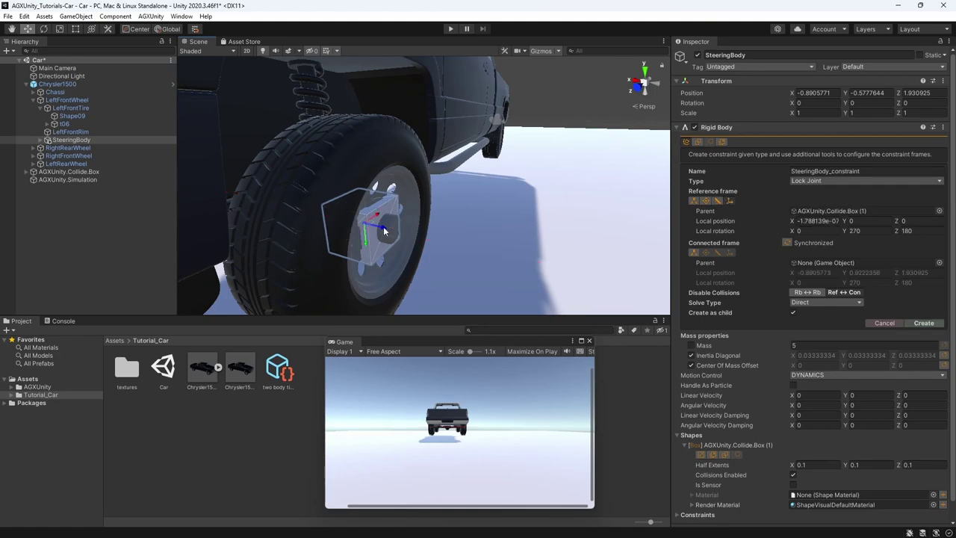
# Step: Connect the constraint to LeftFrontRim, set its type to Hinge and create it
pyautogui.click(412, 195)
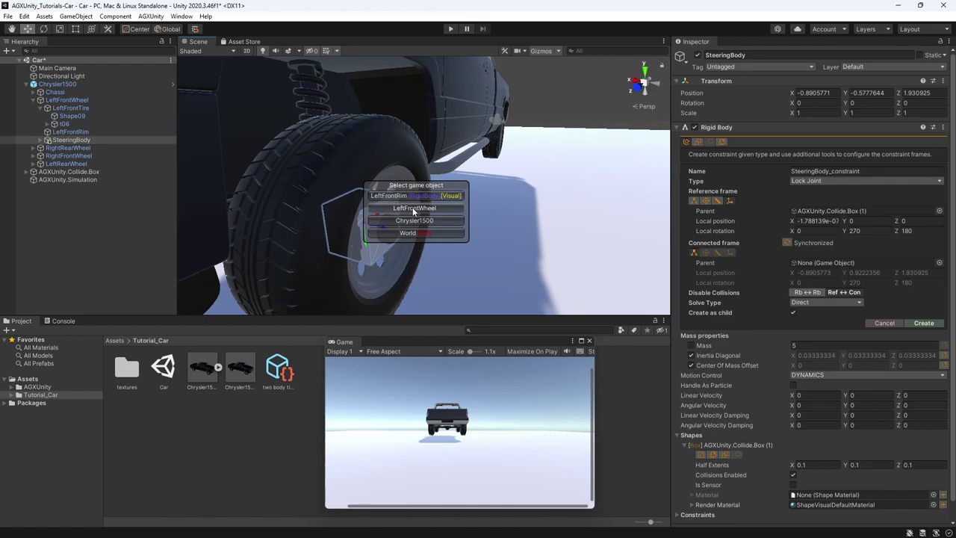
pyautogui.click(406, 195)
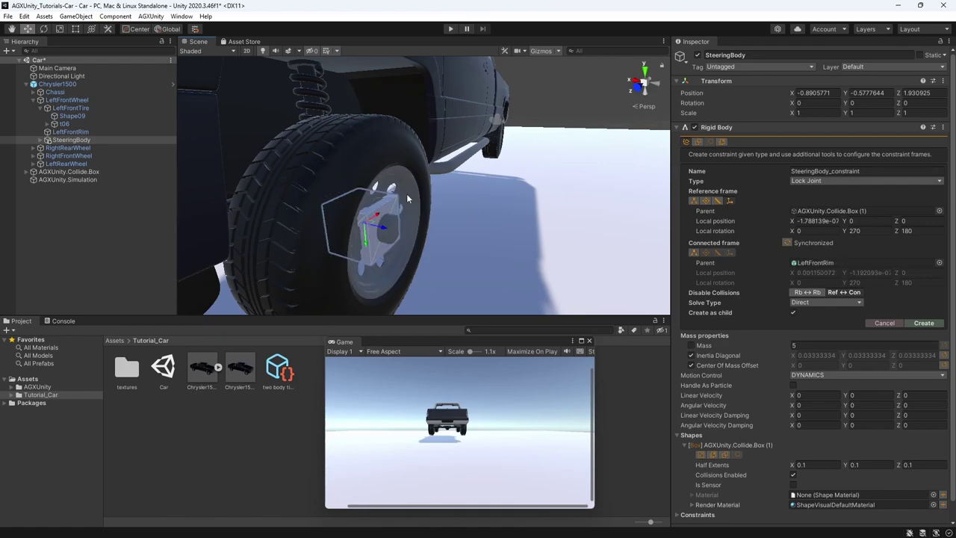
pyautogui.click(821, 181)
pyautogui.click(817, 193)
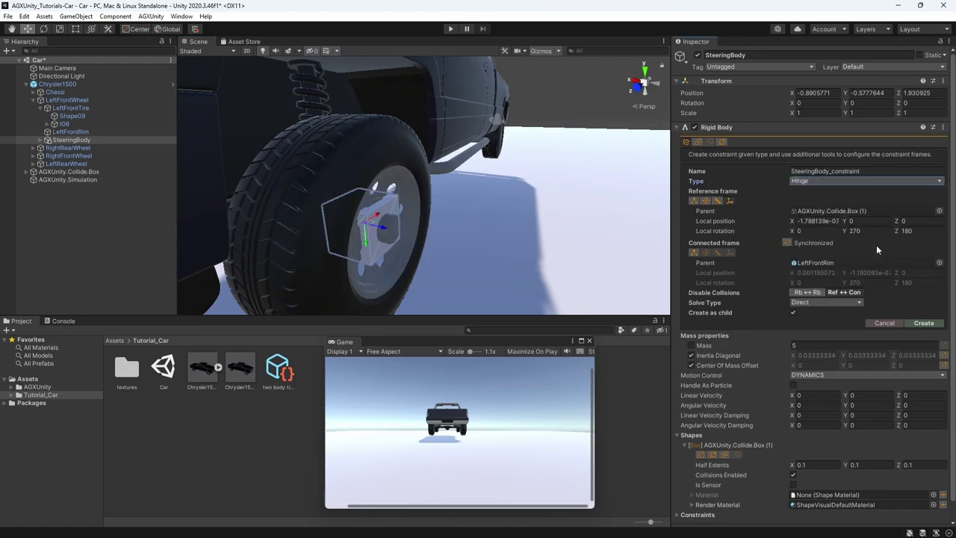
pyautogui.click(920, 322)
# Step: Start a Cylindrical Joint constraint on SteeringBody, with its reference frame on AGXUnity.Collide.Box (1) and aligned with the vertical axis through the box's centre
pyautogui.moveTo(540, 233); pyautogui.dragTo(458, 181, button='middle')
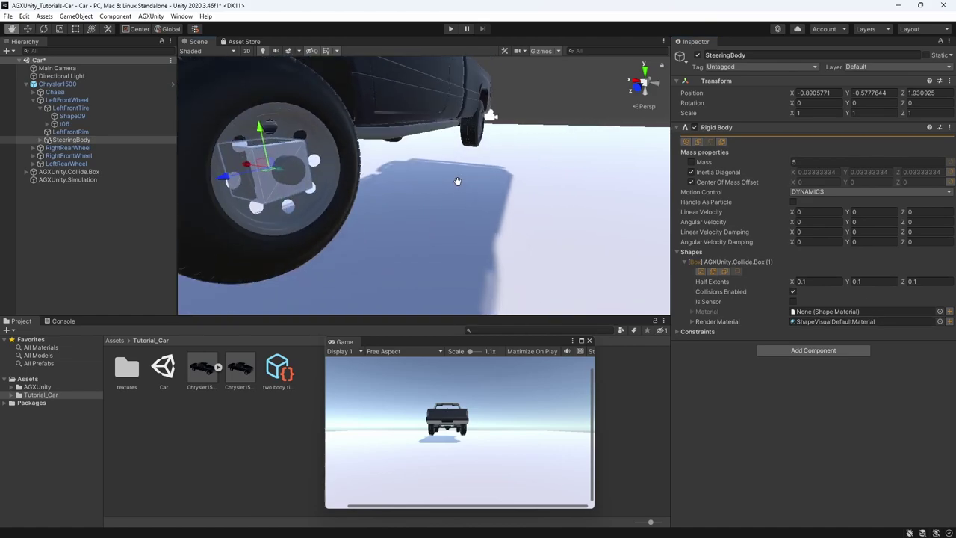
pyautogui.keyDown('alt'); pyautogui.moveTo(242, 143); pyautogui.dragTo(251, 149); pyautogui.keyUp('alt')
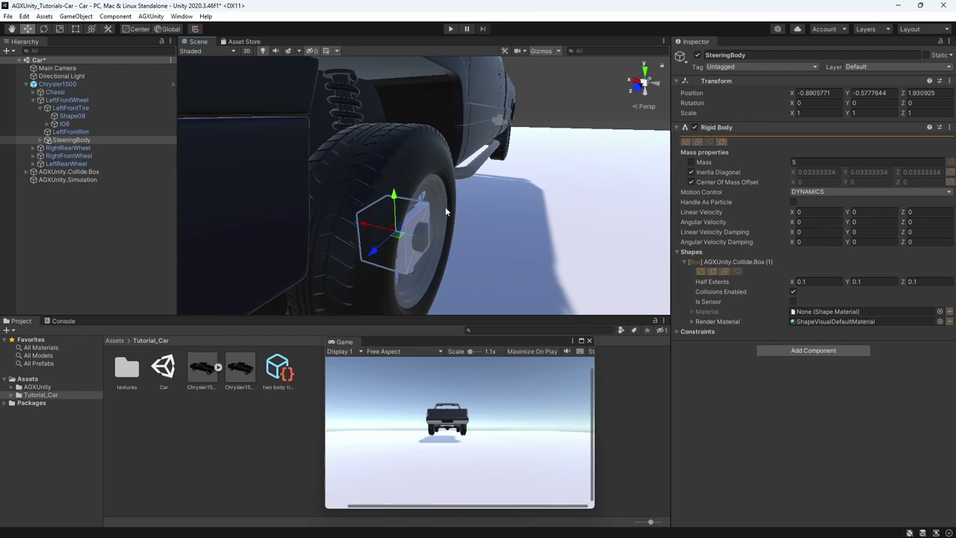
pyautogui.keyDown('alt'); pyautogui.moveTo(452, 211); pyautogui.dragTo(437, 212); pyautogui.keyUp('alt')
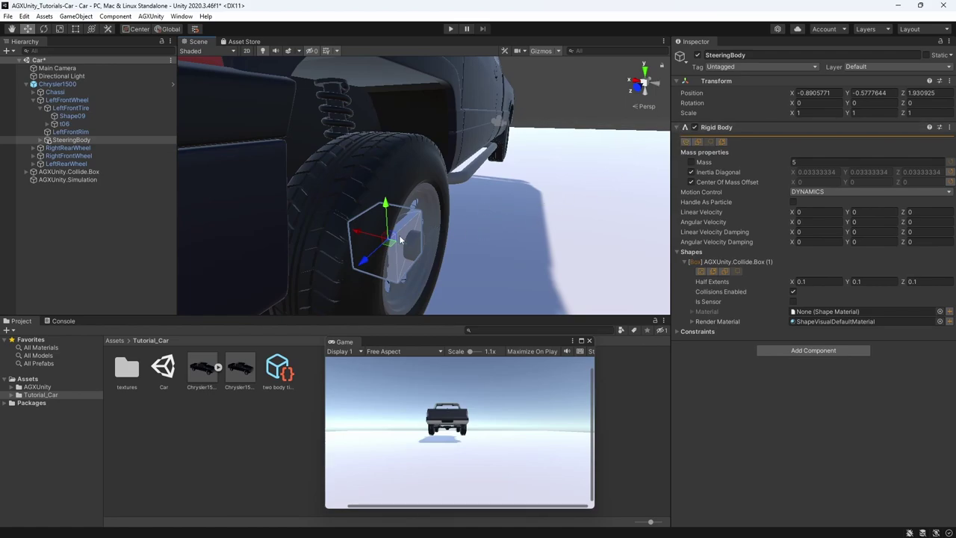
pyautogui.click(686, 142)
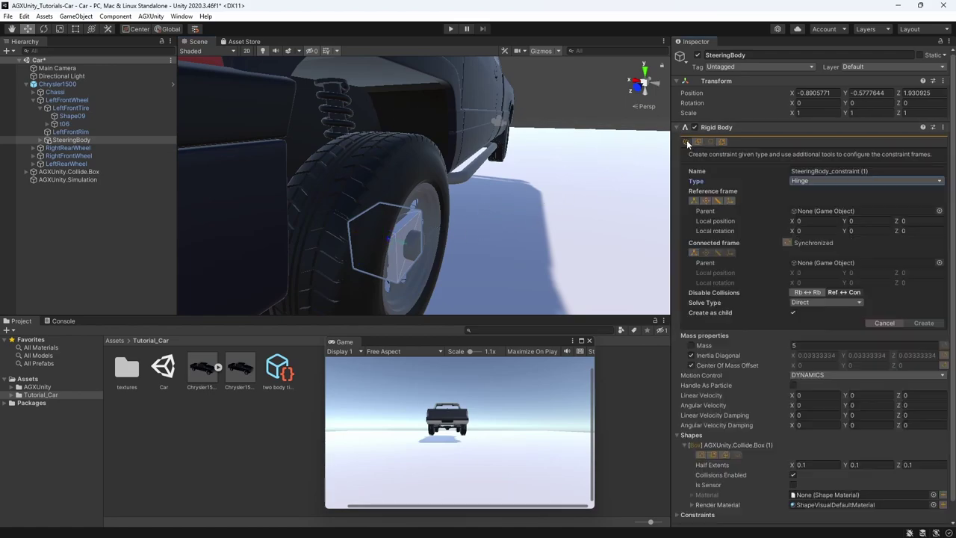
pyautogui.click(858, 180)
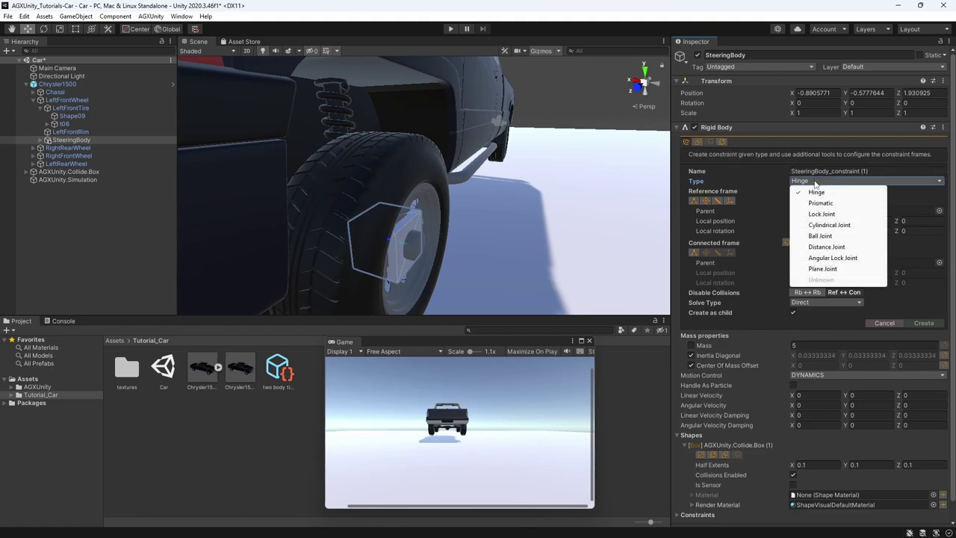
pyautogui.click(821, 225)
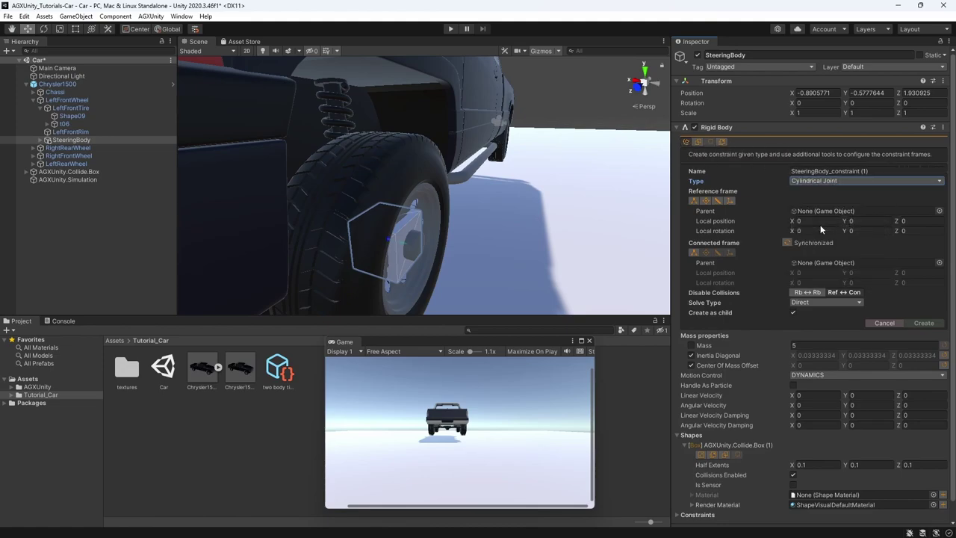
pyautogui.click(404, 226)
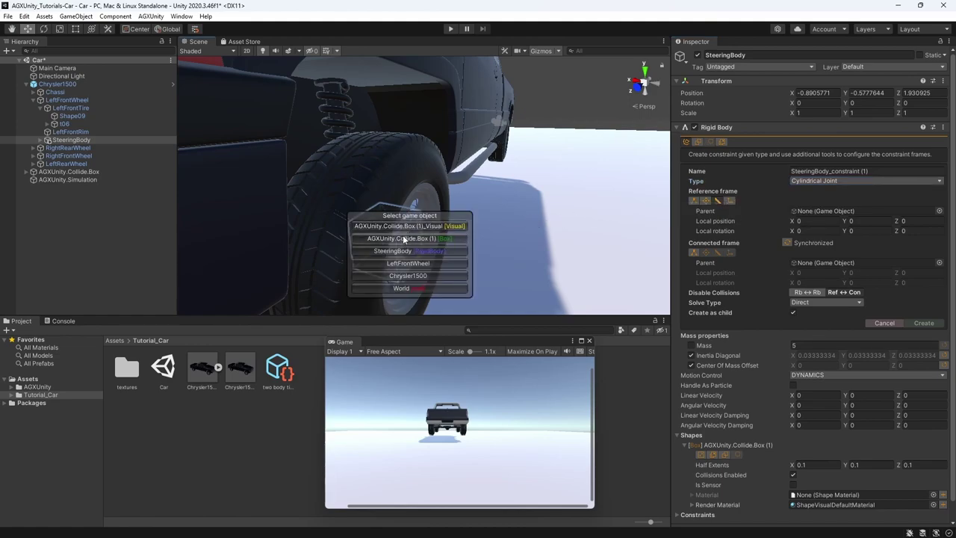
pyautogui.click(403, 238)
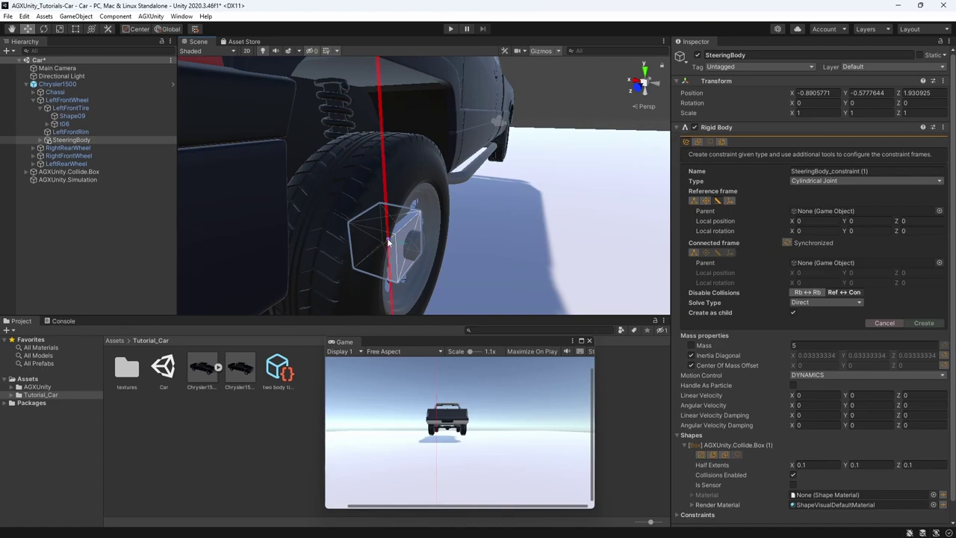
pyautogui.click(387, 238)
pyautogui.click(386, 220)
# Step: Connect the cylindrical joint's other frame to the Chassi rigid body and create the constraint
pyautogui.click(693, 254)
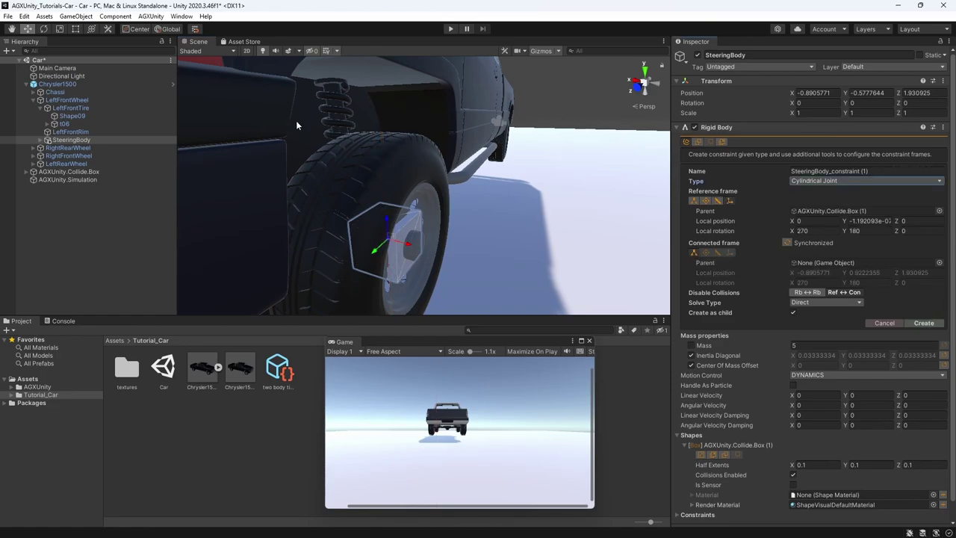
pyautogui.click(246, 106)
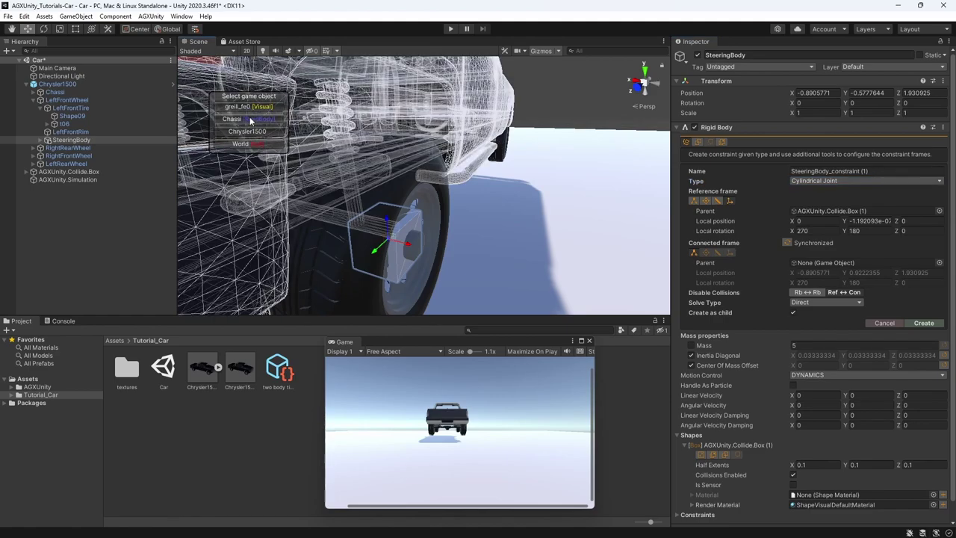
pyautogui.click(249, 119)
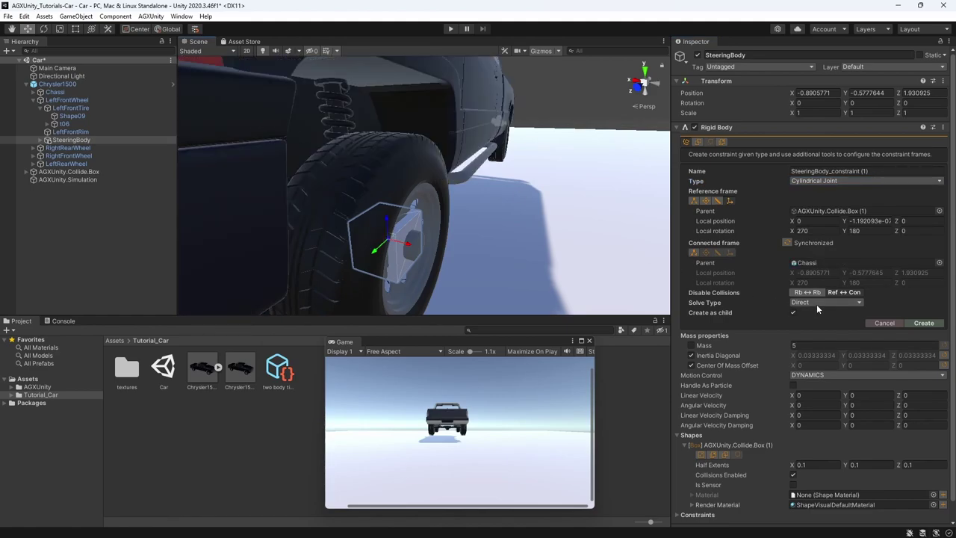
pyautogui.click(924, 322)
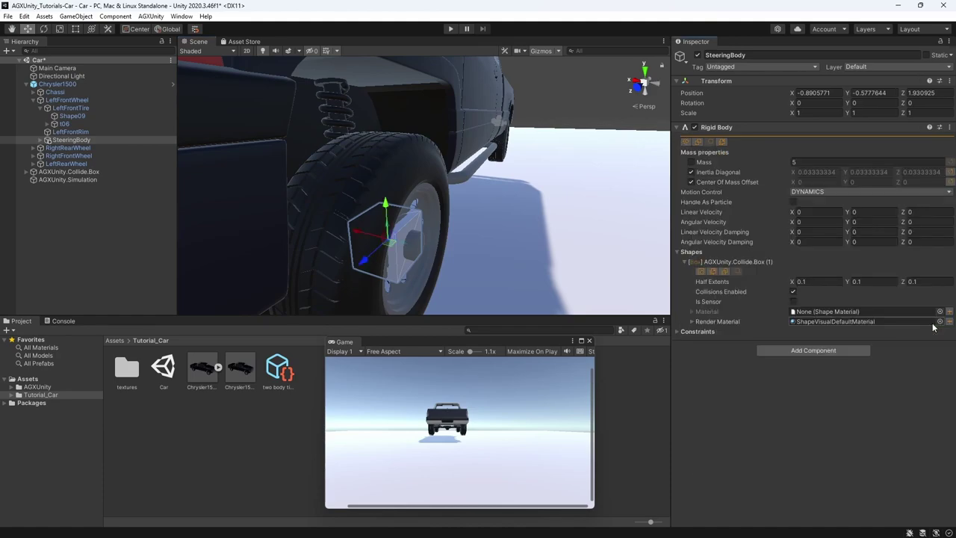
# Step: Set the compliance of the cylindrical joint's translational Lock controller to 2E-5
pyautogui.keyDown('alt'); pyautogui.moveTo(465, 197); pyautogui.dragTo(427, 201); pyautogui.keyUp('alt')
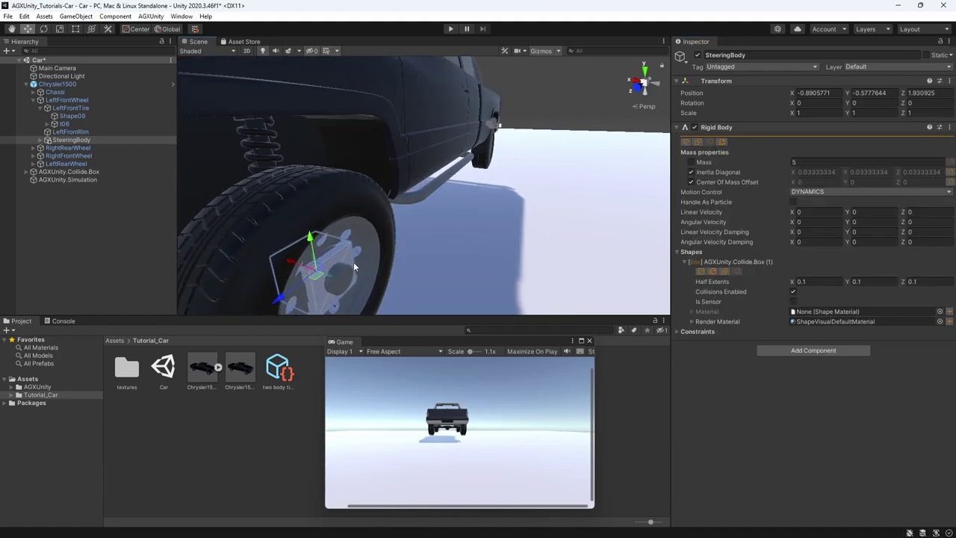
pyautogui.keyDown('alt'); pyautogui.moveTo(294, 269); pyautogui.dragTo(296, 261); pyautogui.keyUp('alt')
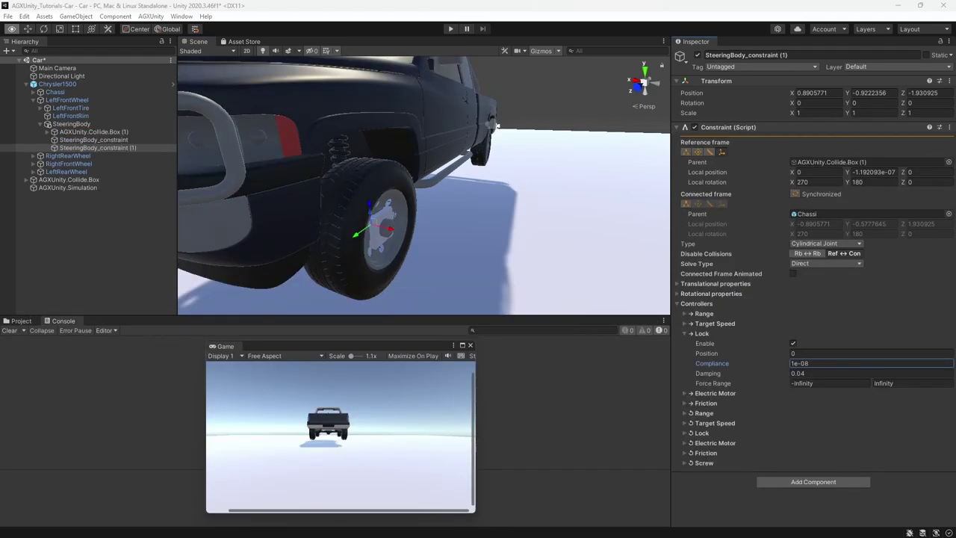
pyautogui.doubleClick(819, 363)
pyautogui.write('2E-5')
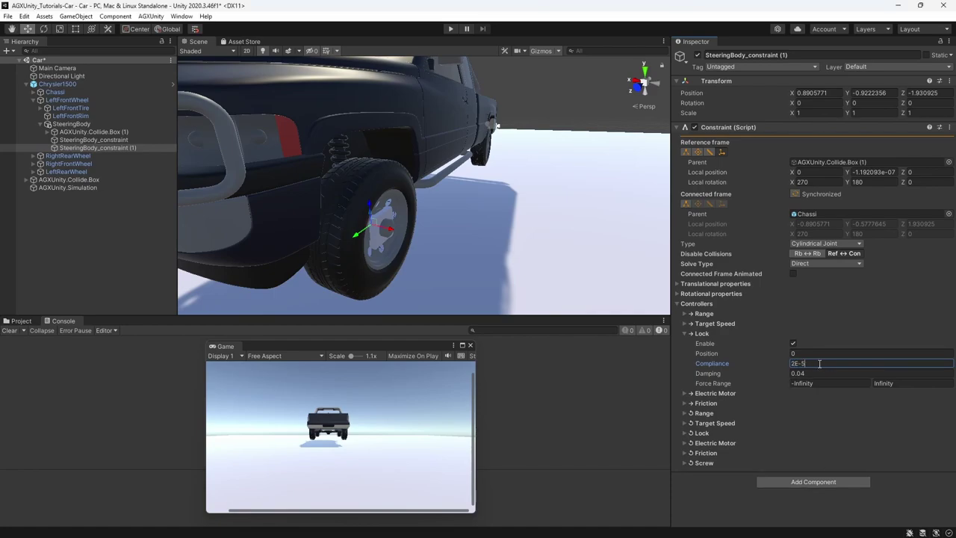
# Step: Set the cylindrical joint's translational Lock damping to 0.1 and enable its rotational Lock controller
pyautogui.press('Tab')
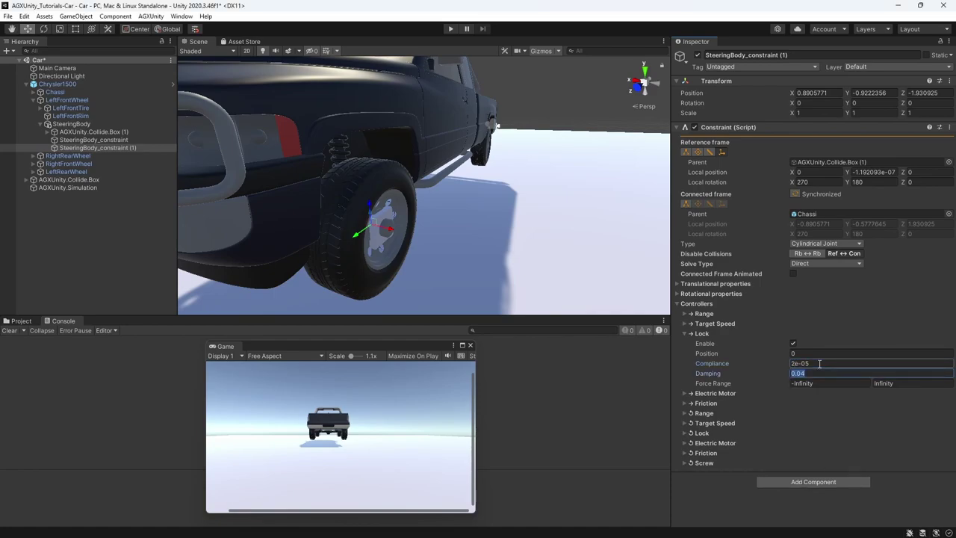
pyautogui.write('0.1')
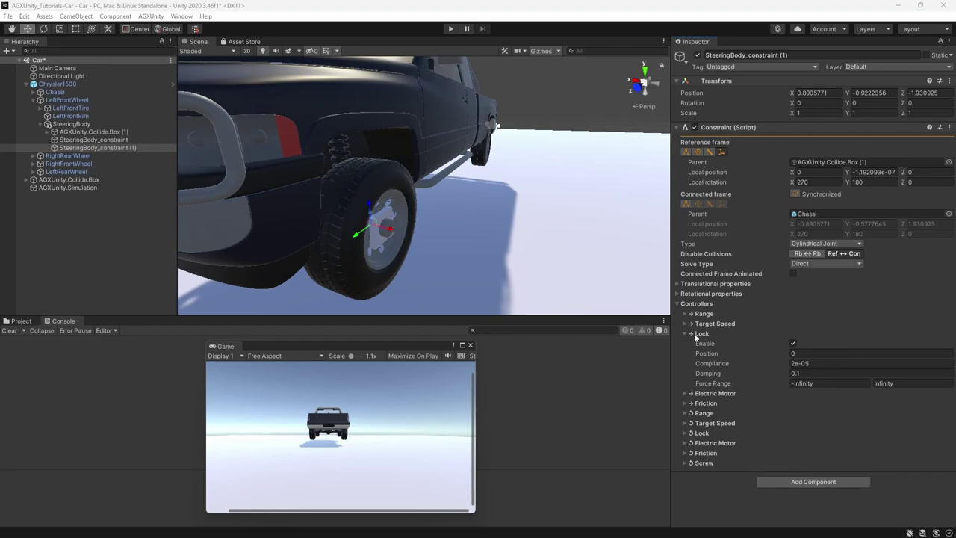
pyautogui.click(684, 433)
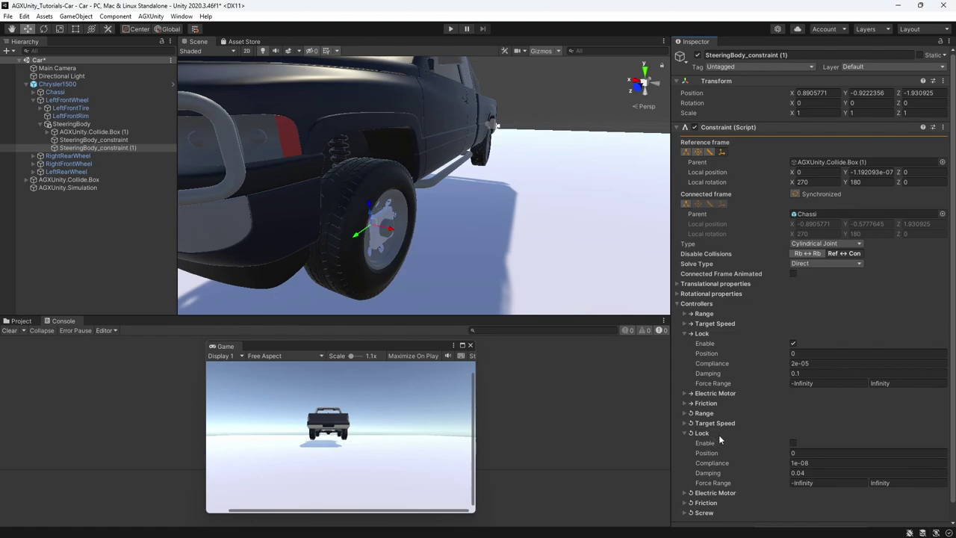
pyautogui.click(793, 443)
# Step: Enable the cylindrical joint's rotational Range controller and enter 0.4 for both range limits
pyautogui.click(685, 413)
pyautogui.click(793, 423)
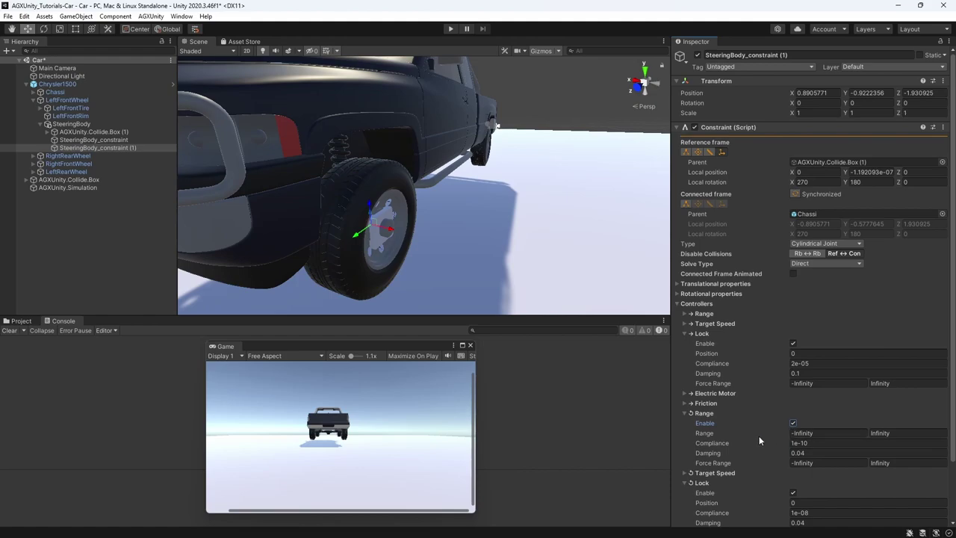
pyautogui.click(822, 433)
pyautogui.write('0.4')
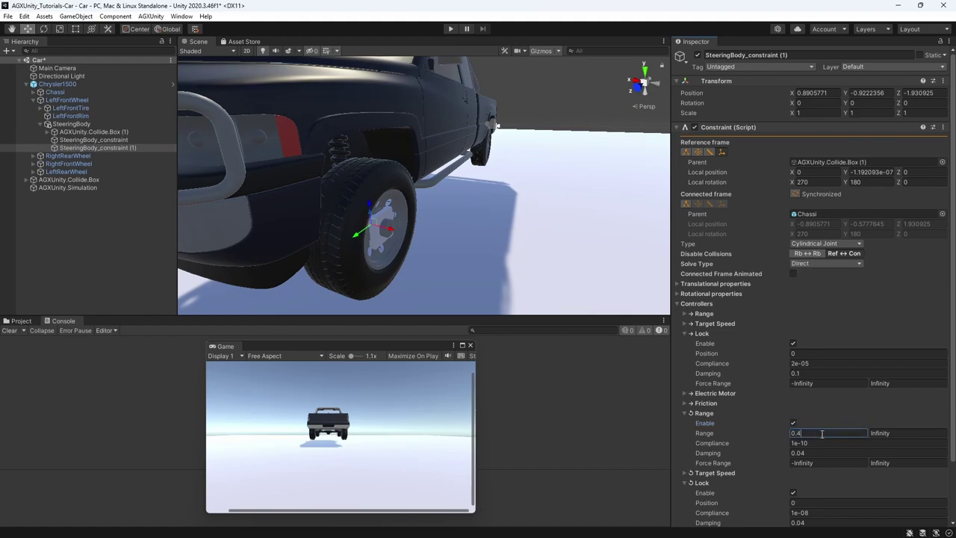
pyautogui.click(900, 433)
pyautogui.write('0.4')
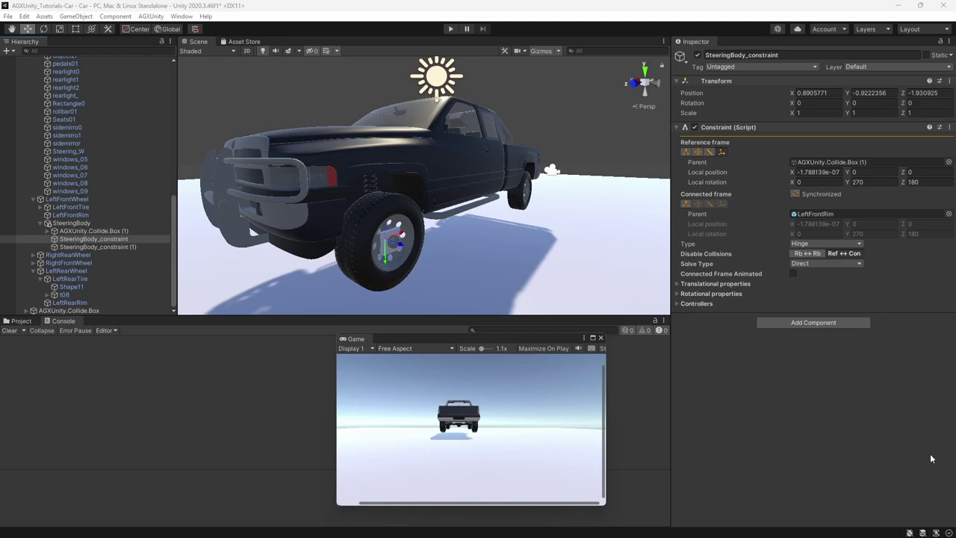
# Step: Rename the left front steering body's hinge constraint LeftFrontHinge and its cylindrical joint LeftFrontSuspension
pyautogui.click(80, 238)
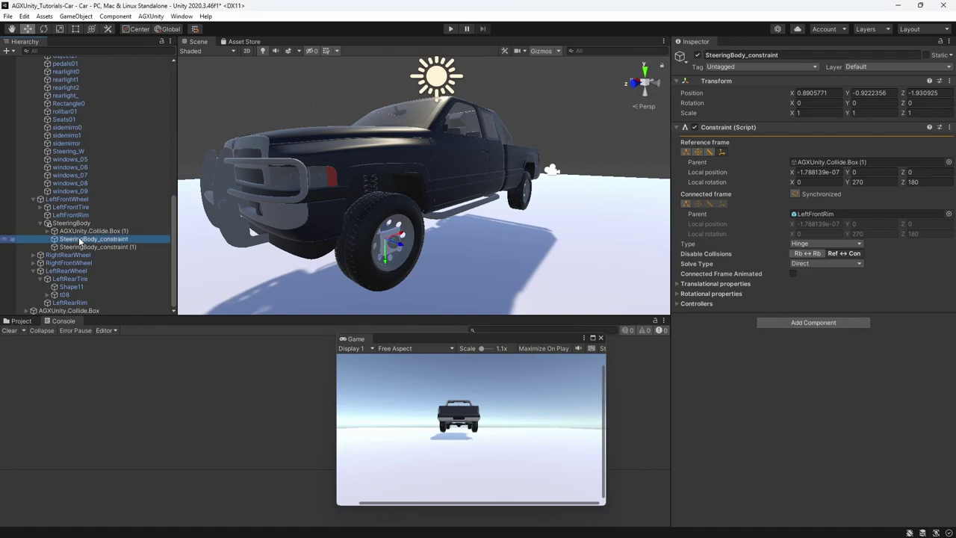
pyautogui.click(80, 238)
pyautogui.write('LeftFrontHinge')
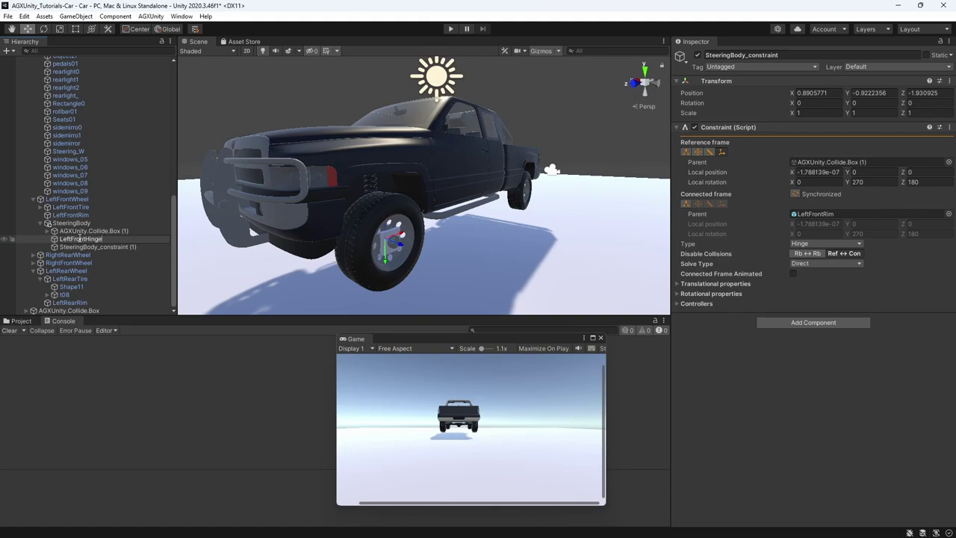
pyautogui.press('Return')
pyautogui.click(76, 246)
pyautogui.write('LeftFrontS')
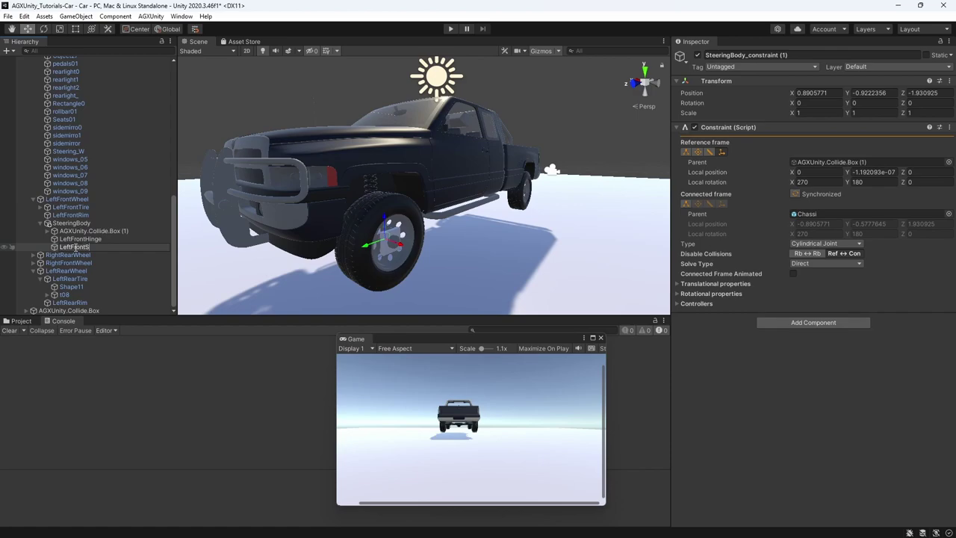
pyautogui.write('uspension')
pyautogui.press('Return')
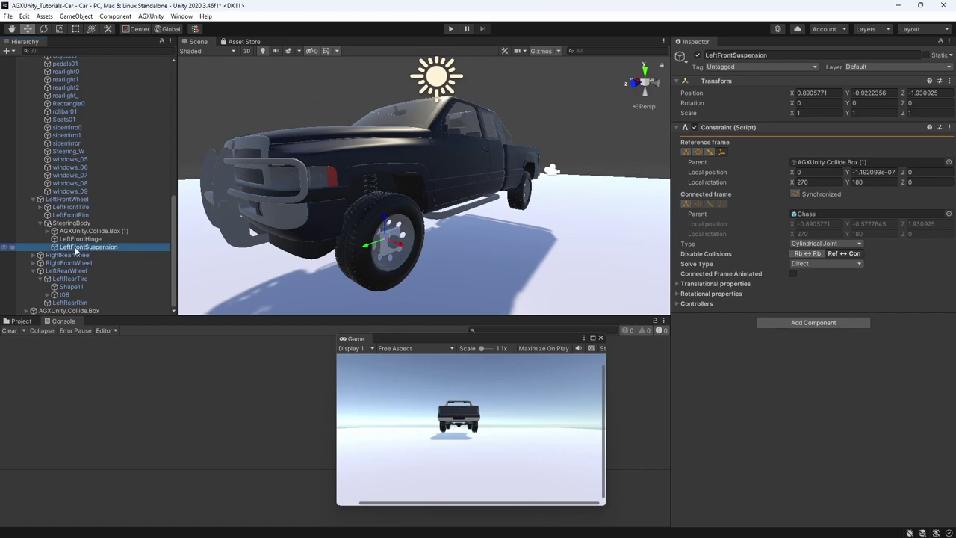
# Step: Disable collisions on the chassis_su suspension mesh under Chassi
pyautogui.moveTo(193, 257); pyautogui.dragTo(320, 241, button='middle')
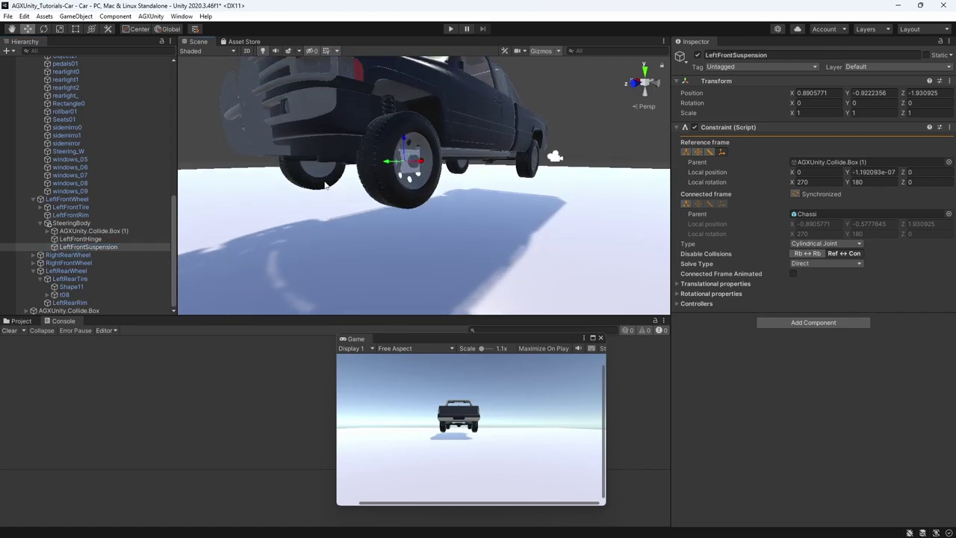
pyautogui.click(326, 161)
pyautogui.click(330, 164)
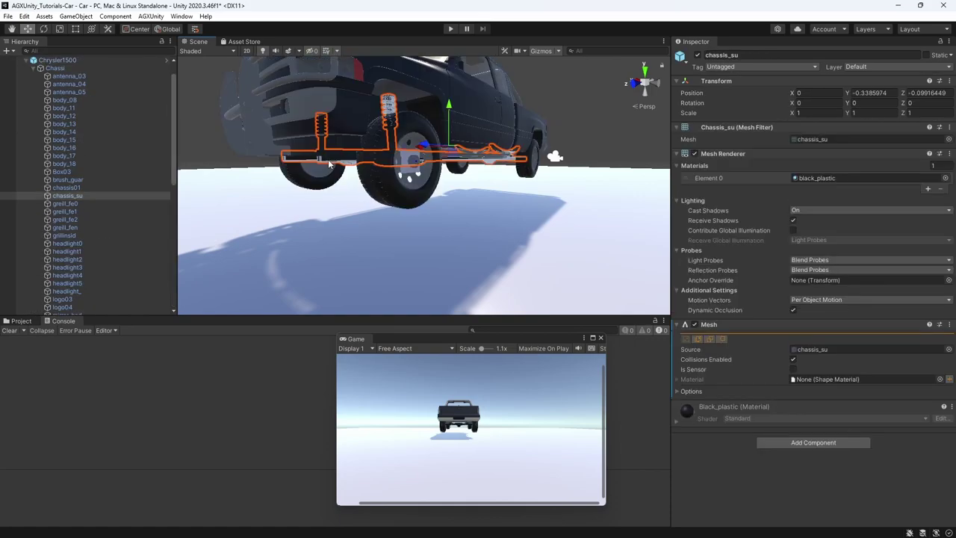
pyautogui.keyDown('alt'); pyautogui.moveTo(398, 171); pyautogui.dragTo(353, 165); pyautogui.keyUp('alt')
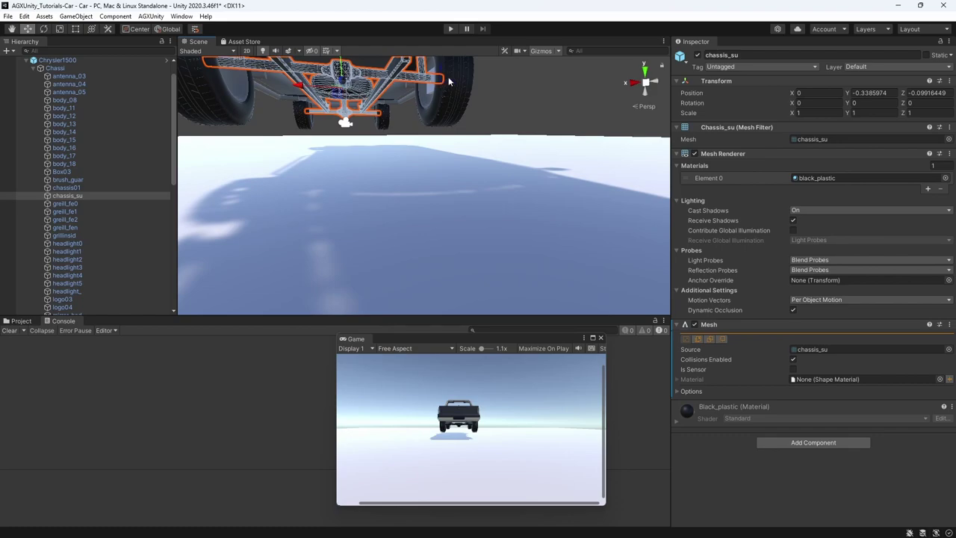
pyautogui.keyDown('alt'); pyautogui.moveTo(423, 79); pyautogui.dragTo(334, 170); pyautogui.keyUp('alt')
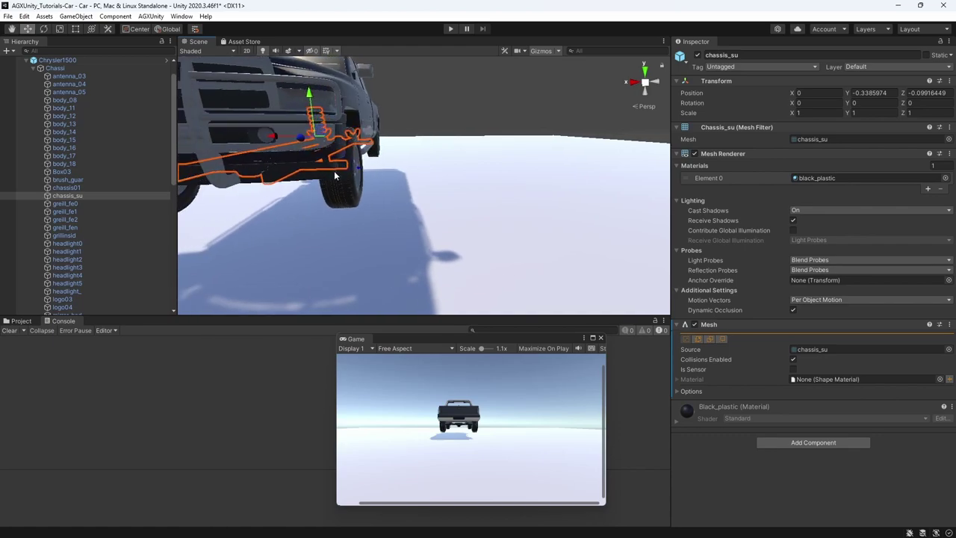
pyautogui.click(792, 360)
# Step: Create a non-colliding box rigid body with 0.1 half extents, named SteeringBody, under RightFrontWheel and centred on the wheel
pyautogui.keyDown('alt'); pyautogui.moveTo(415, 169); pyautogui.dragTo(330, 194); pyautogui.keyUp('alt')
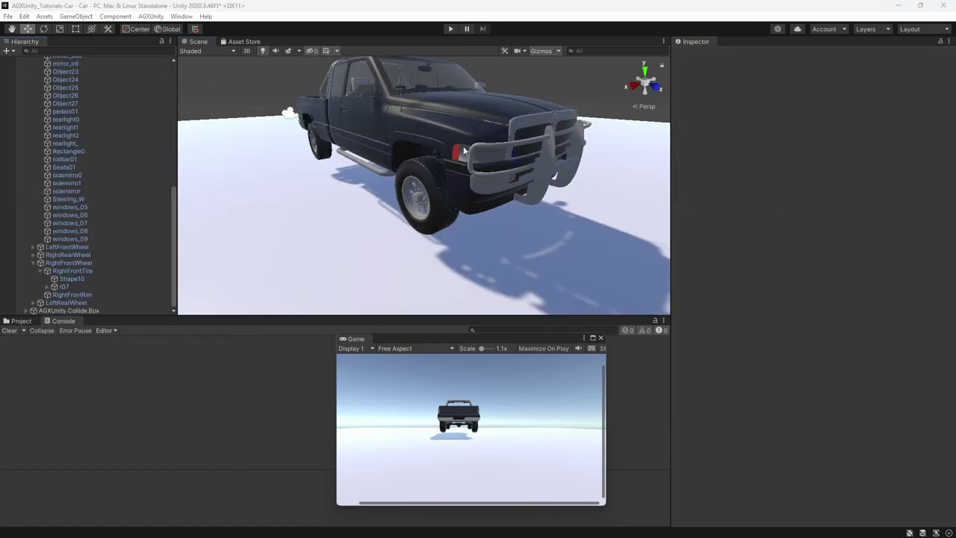
pyautogui.click(151, 15)
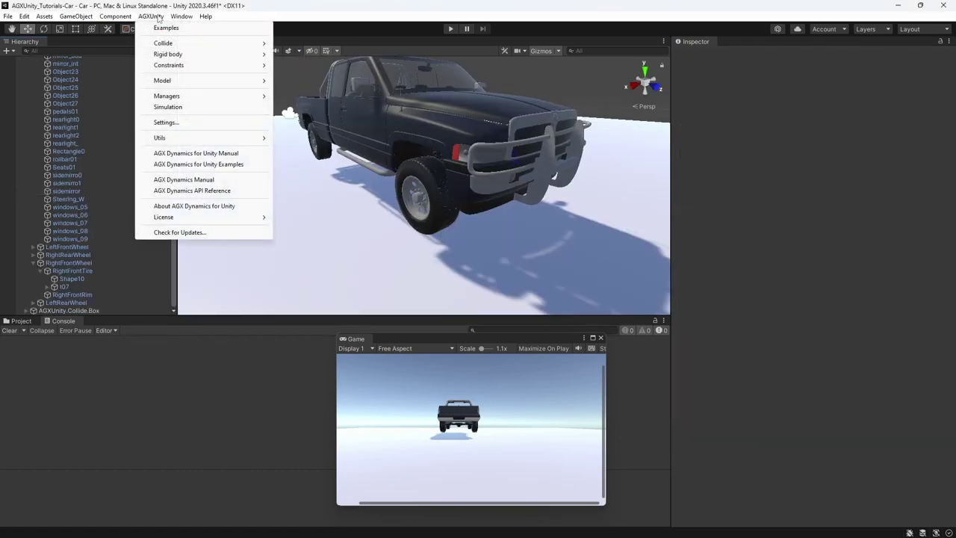
pyautogui.moveTo(160, 55)
pyautogui.click(297, 59)
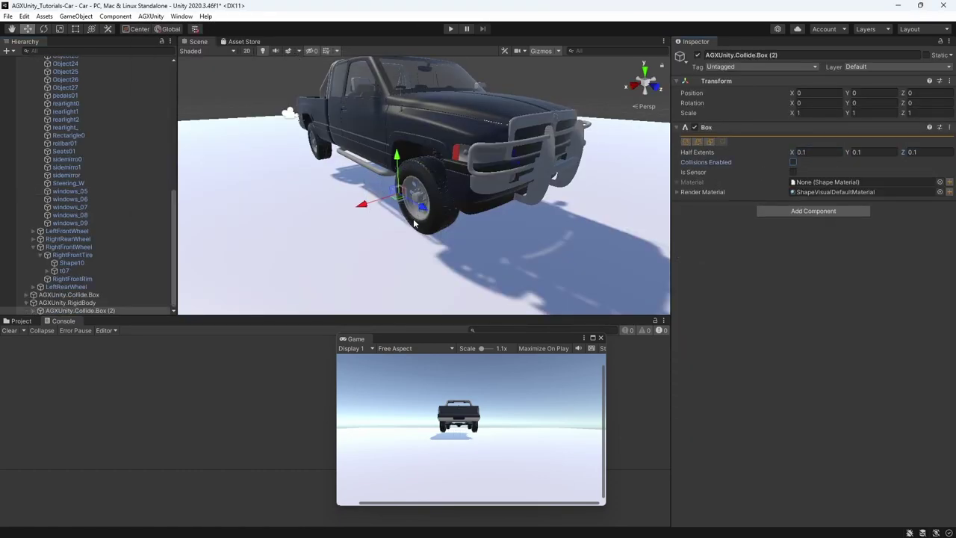
pyautogui.press('Return')
pyautogui.moveTo(67, 306); pyautogui.dragTo(45, 290)
pyautogui.press('f')
# Step: Create a Hinge constraint on the right front SteeringBody with its reference frame on RightFrontRim, and name it RightFrontHinge
pyautogui.click(722, 141)
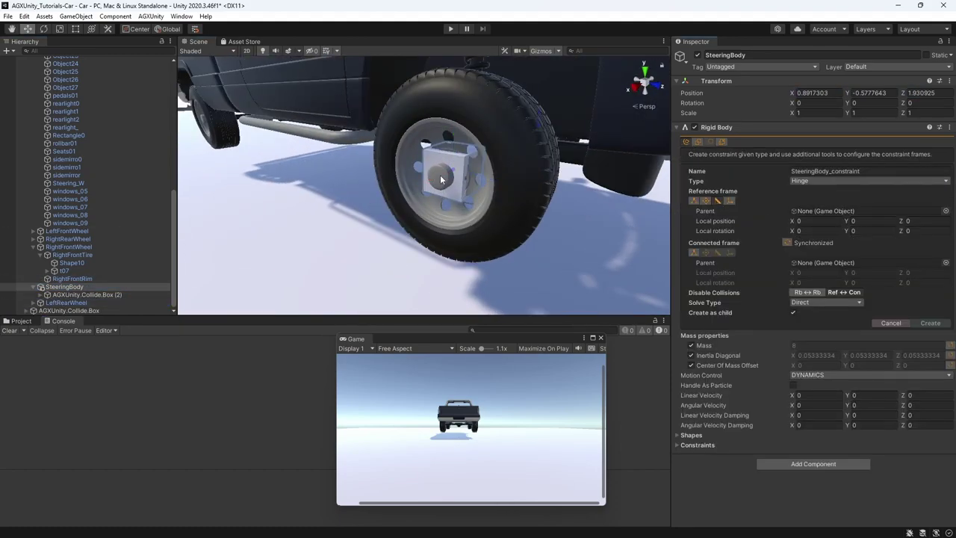
pyautogui.click(448, 172)
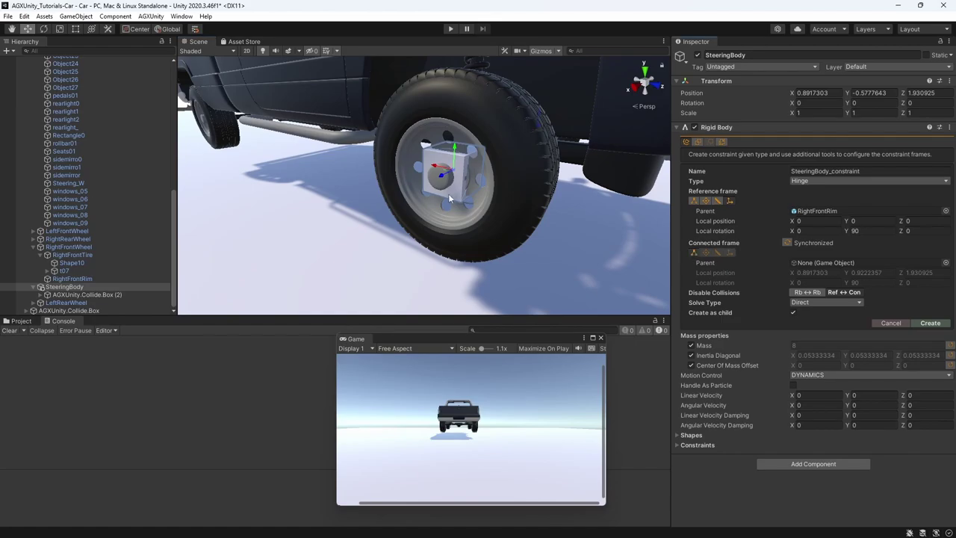
pyautogui.click(929, 323)
pyautogui.click(86, 303)
pyautogui.press('F2')
pyautogui.write('RightFrontHinge')
pyautogui.press('Return')
# Step: Create a vertical Cylindrical Joint from AGXUnity.Collide.Box (2) to Chassi, name it RightFrontSuspension and show its controllers
pyautogui.click(457, 190)
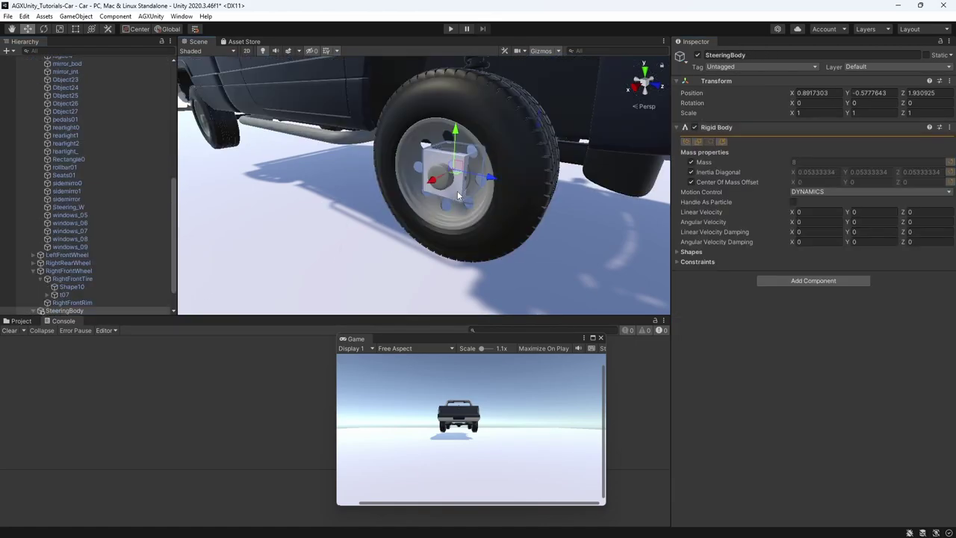
pyautogui.click(457, 190)
pyautogui.click(717, 201)
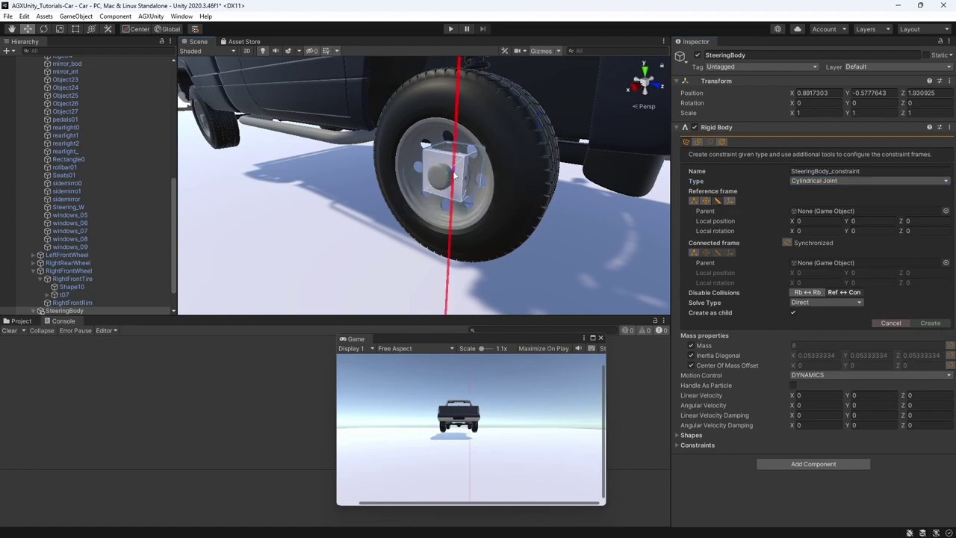
pyautogui.click(453, 168)
pyautogui.click(930, 322)
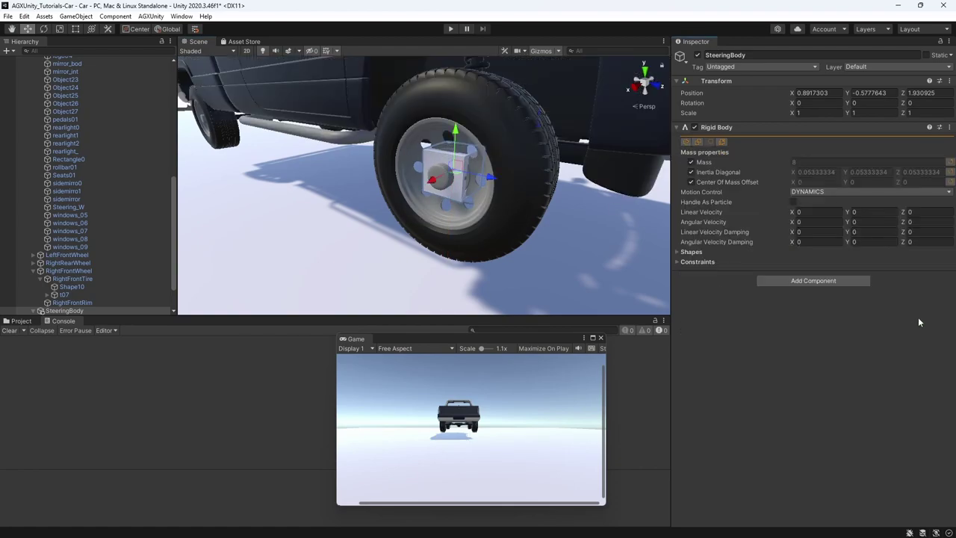
pyautogui.click(84, 305)
pyautogui.press('F2')
pyautogui.write('RightFrontSuspension')
pyautogui.press('Return')
pyautogui.click(677, 304)
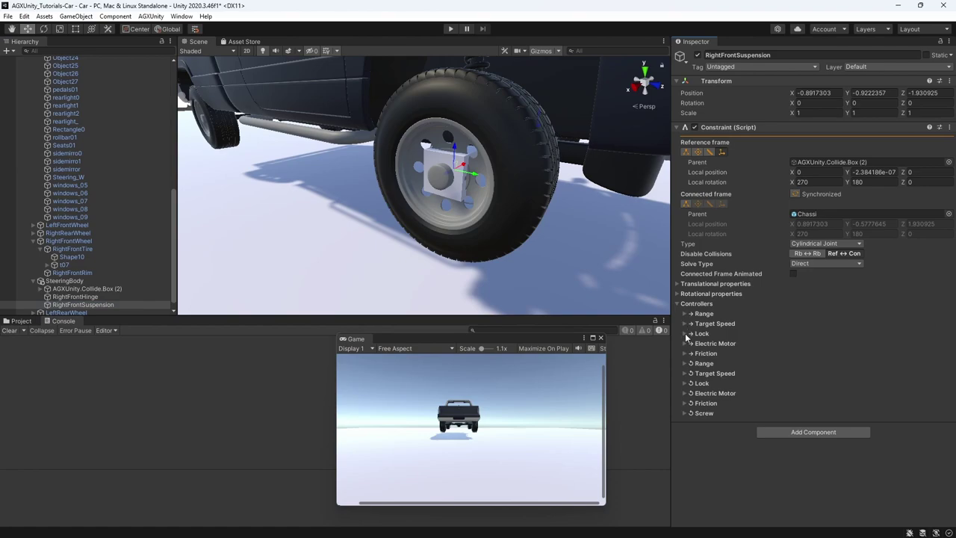
# Step: Create a box rigid body with 0.1 half extents for the left rear wheel, name it SteeringBody and nest it under LeftRearRim
pyautogui.click(515, 150)
pyautogui.press('f')
pyautogui.click(151, 16)
pyautogui.click(299, 59)
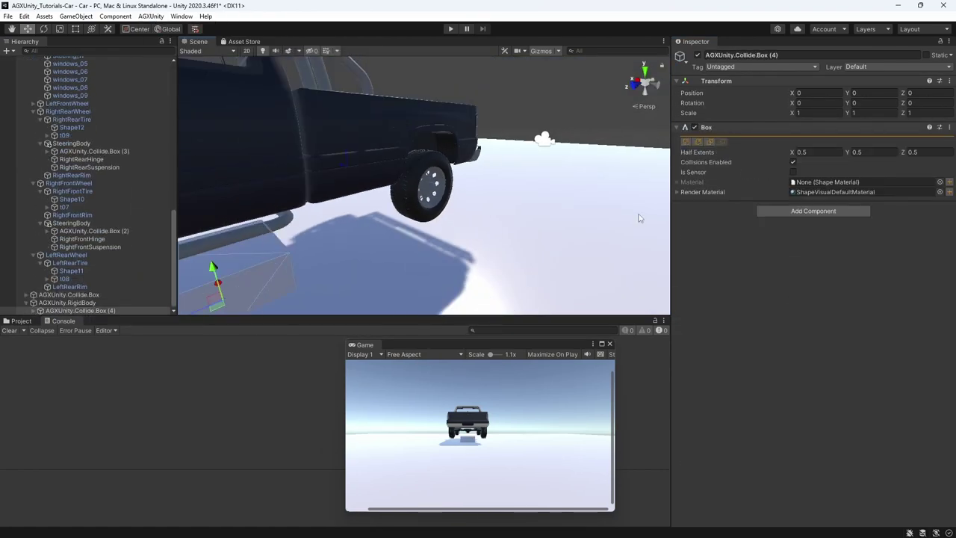
pyautogui.click(71, 302)
pyautogui.press('F2')
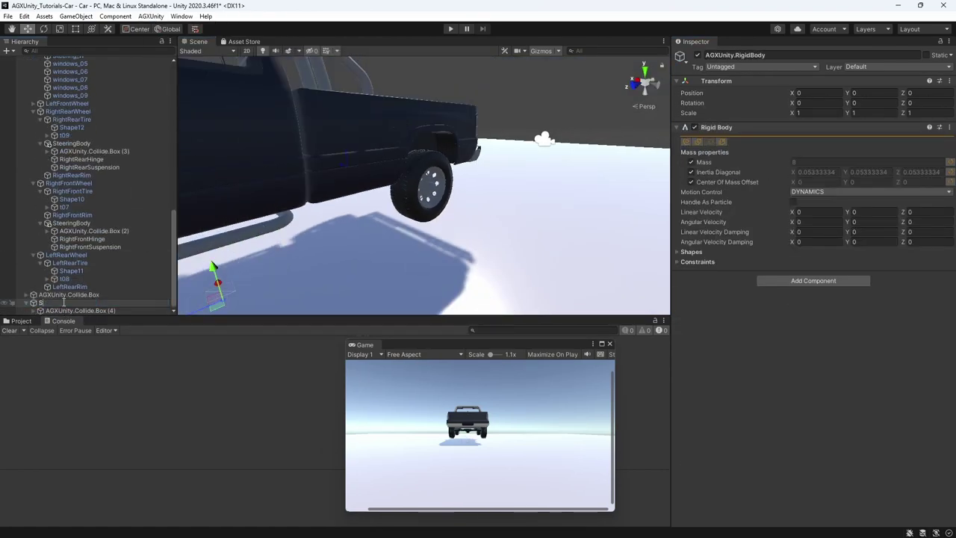
pyautogui.write('SteeringBody')
pyautogui.press('Return')
pyautogui.moveTo(64, 306); pyautogui.dragTo(70, 286)
# Step: Set the left rear SteeringBody's position to 0, 0, 0
pyautogui.click(78, 294)
pyautogui.click(817, 93)
pyautogui.write('0')
pyautogui.press('Tab')
pyautogui.write('0')
pyautogui.press('Tab')
pyautogui.press('f')
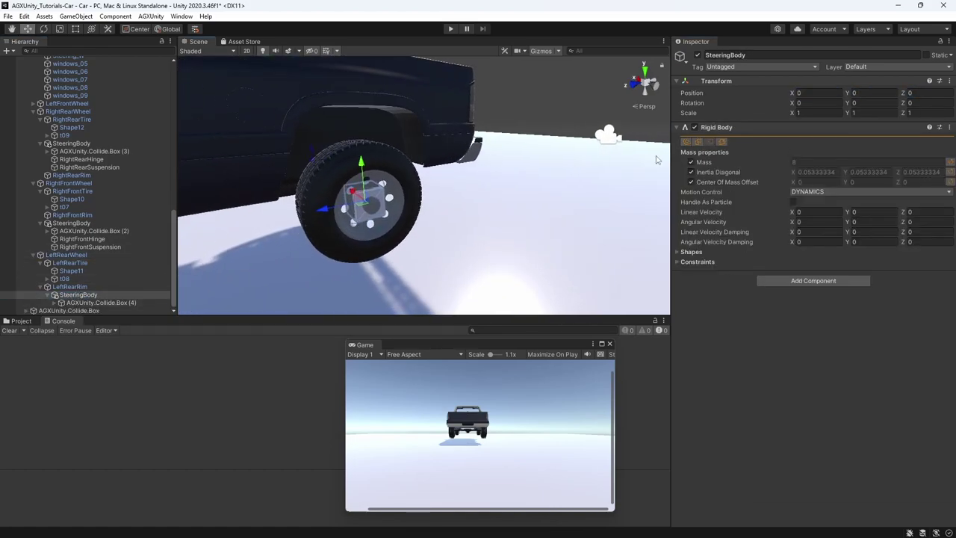
# Step: Create a Hinge constraint on the left rear SteeringBody, aligned with the wheel axis of the left rear rim
pyautogui.click(686, 141)
pyautogui.click(870, 181)
pyautogui.click(806, 186)
pyautogui.click(716, 200)
pyautogui.click(374, 227)
pyautogui.click(373, 226)
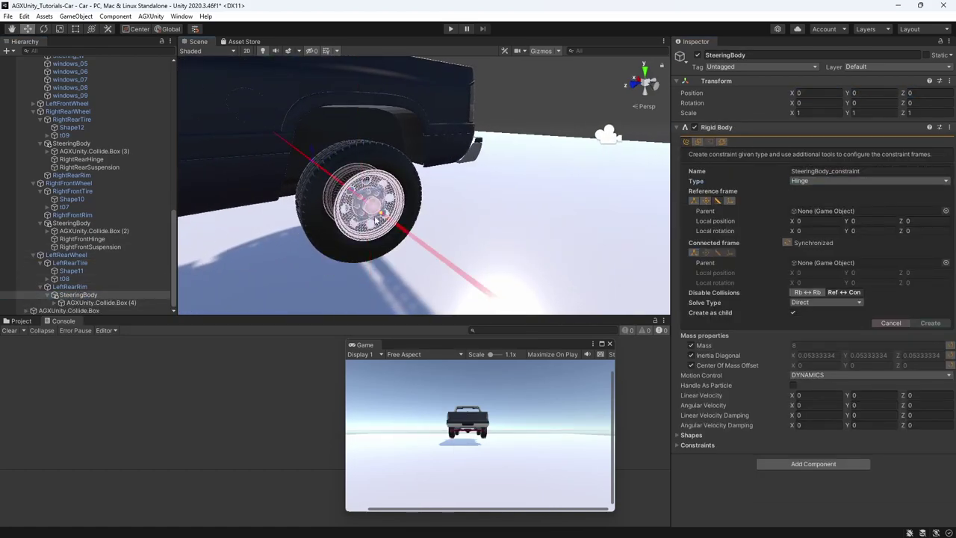
pyautogui.click(365, 208)
pyautogui.click(929, 323)
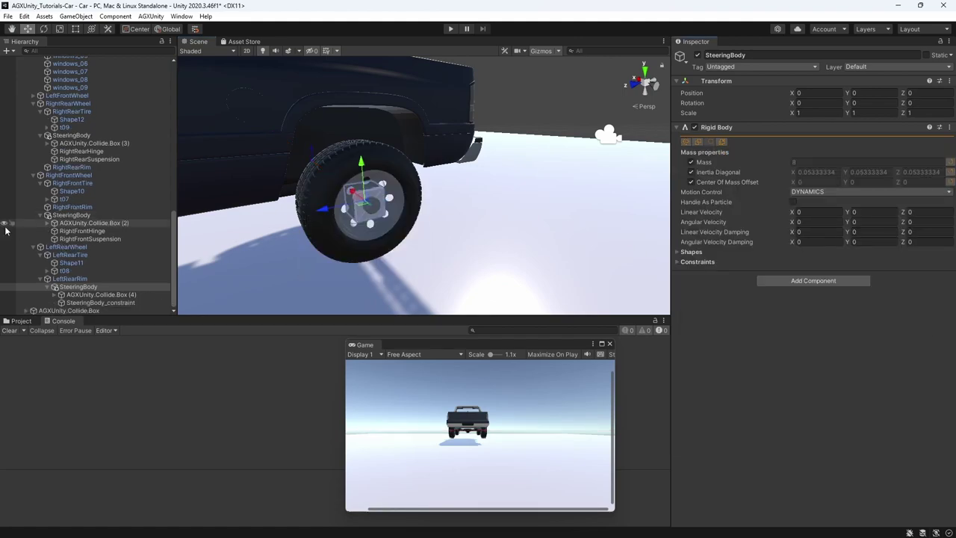
# Step: Create a vertical Prismatic constraint from AGXUnity.Collide.Box (4) to Chassi and name it LeftRearSuspension
pyautogui.click(357, 198)
pyautogui.click(685, 141)
pyautogui.click(870, 180)
pyautogui.click(806, 200)
pyautogui.click(717, 200)
pyautogui.click(365, 183)
pyautogui.click(693, 252)
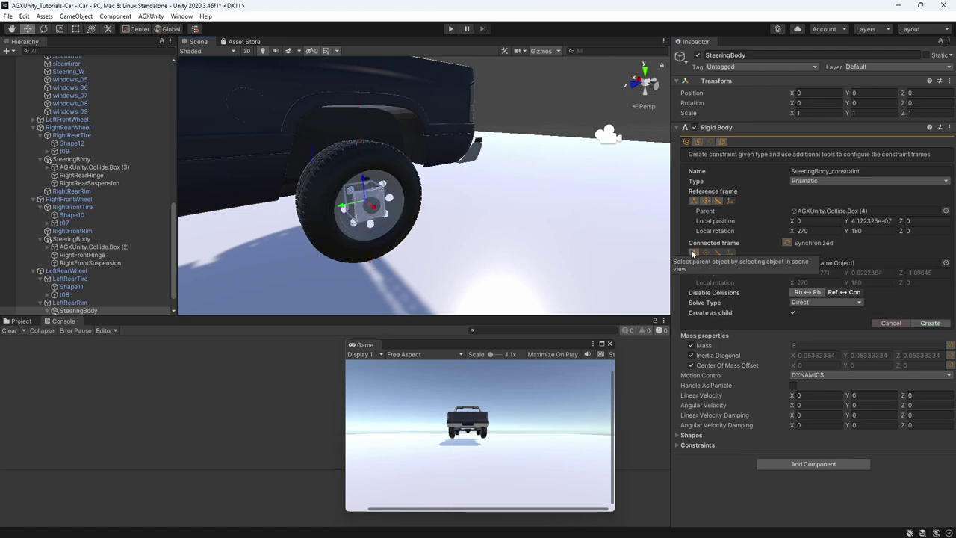
pyautogui.click(262, 142)
pyautogui.click(929, 322)
pyautogui.click(102, 302)
pyautogui.write('LeftRearSuspension')
pyautogui.press('Return')
# Step: Enable LeftRearSuspension's Lock controller and set its compliance to 2e-05
pyautogui.click(678, 303)
pyautogui.click(694, 333)
pyautogui.click(818, 363)
pyautogui.write('2e-8')
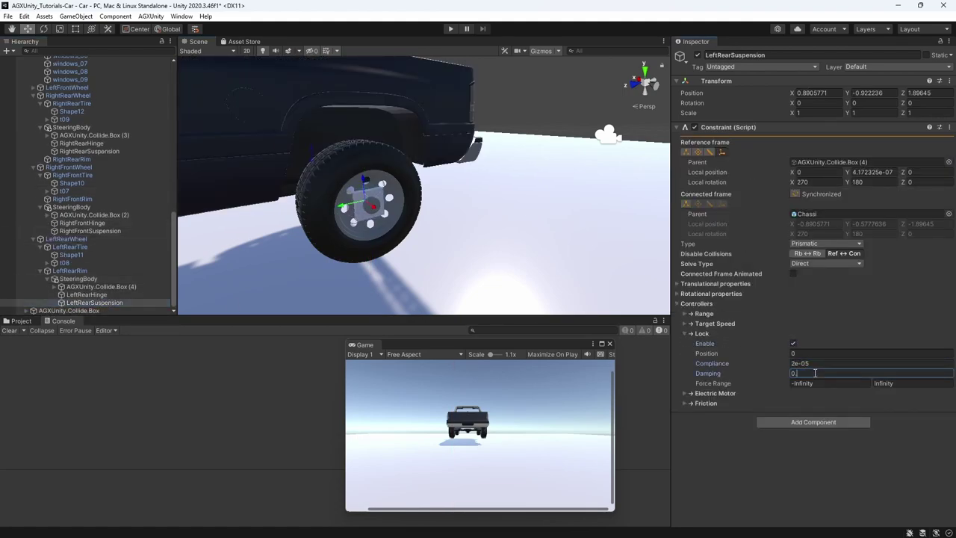
# Step: Disable collisions on AGXUnity.Collide.Box (4) and move the left rear SteeringBody out of LeftRearRim to directly under LeftRearWheel
pyautogui.doubleClick(792, 162)
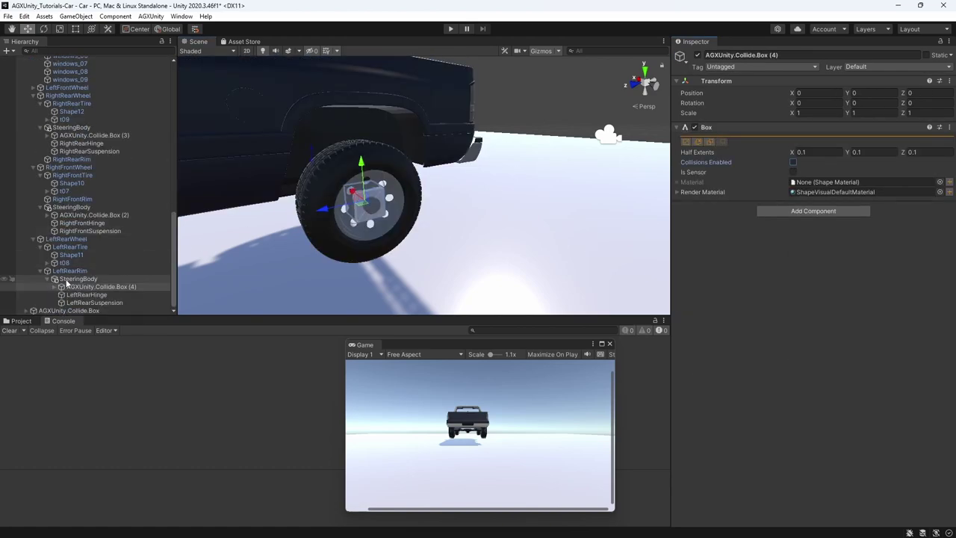
pyautogui.doubleClick(75, 273)
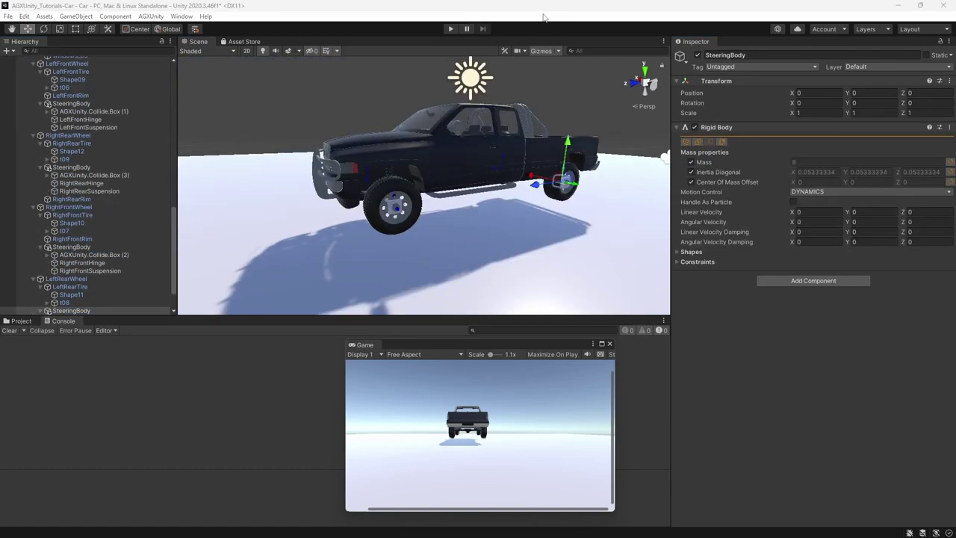
# Step: Run the simulation to check how the truck settles on its suspension, and stop it
pyautogui.click(450, 29)
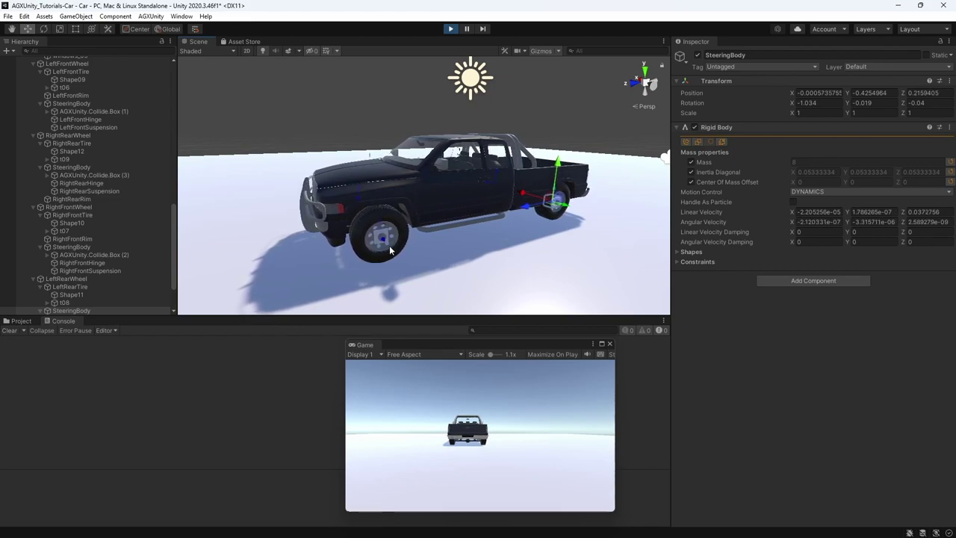
pyautogui.hotkey('ctrl', 'p')
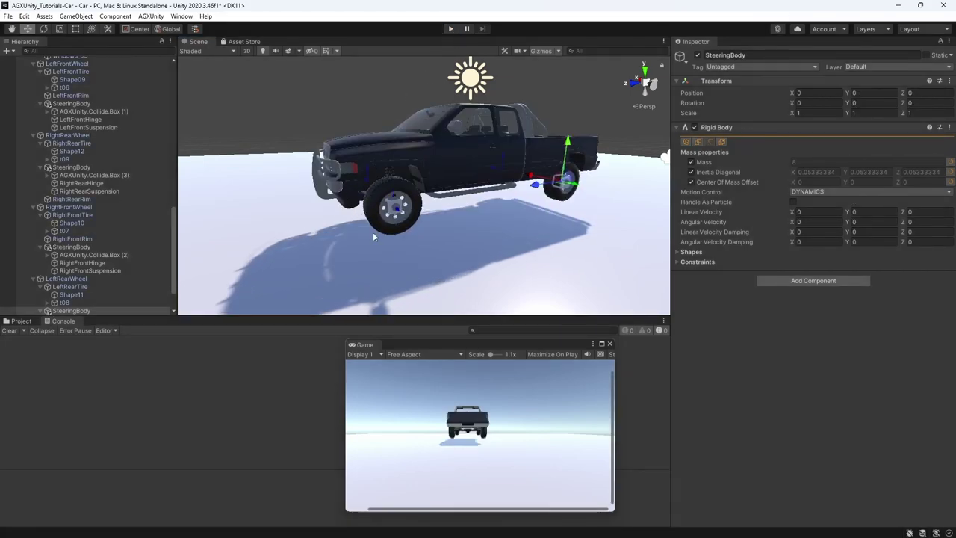
# Step: Hide the left front steering box by deactivating AGXUnity.Collide.Box (1)_Visual
pyautogui.click(392, 214)
pyautogui.click(392, 215)
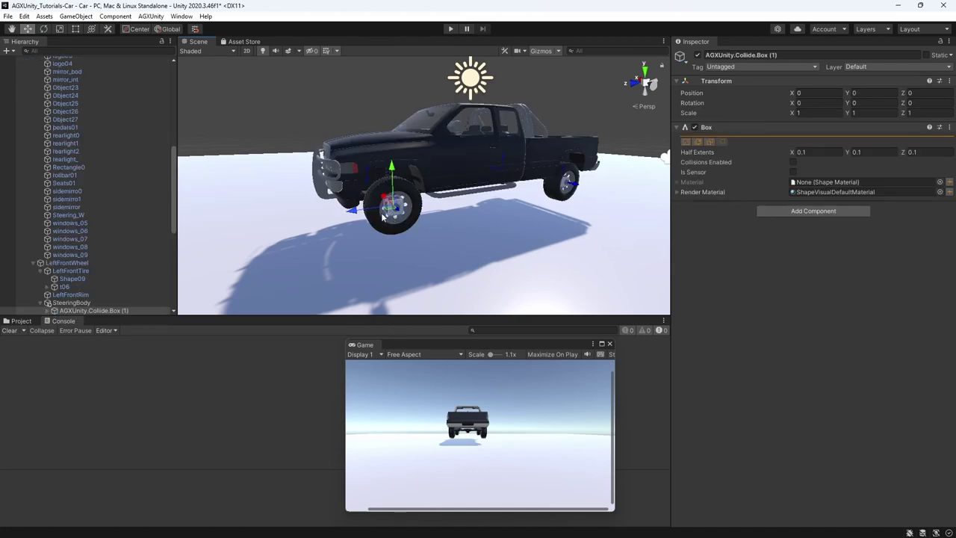
pyautogui.scroll(-4, 90, 258)
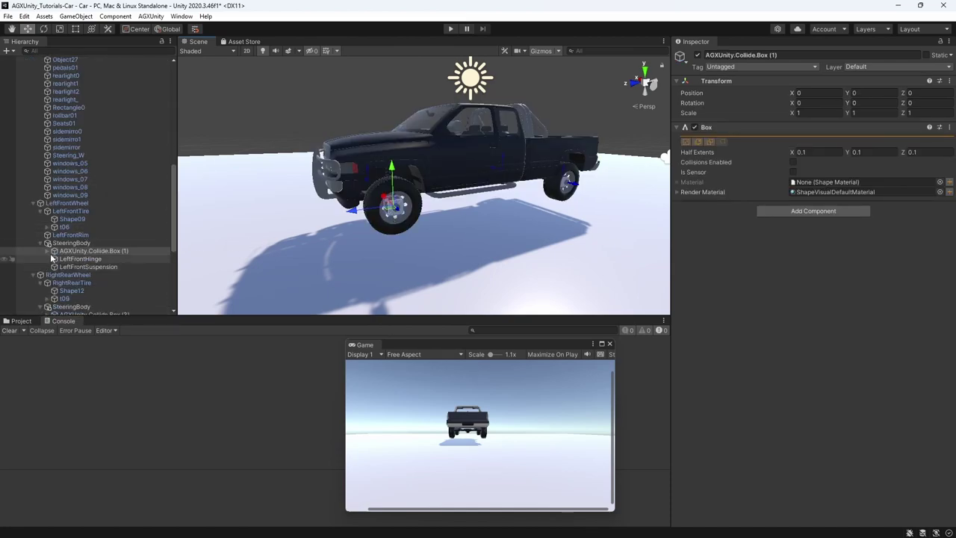
pyautogui.click(47, 251)
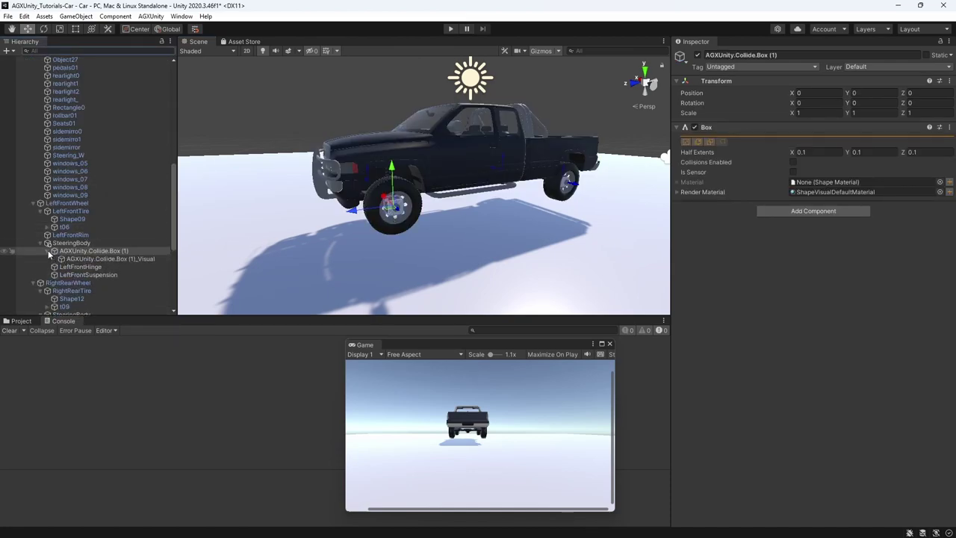
pyautogui.click(112, 258)
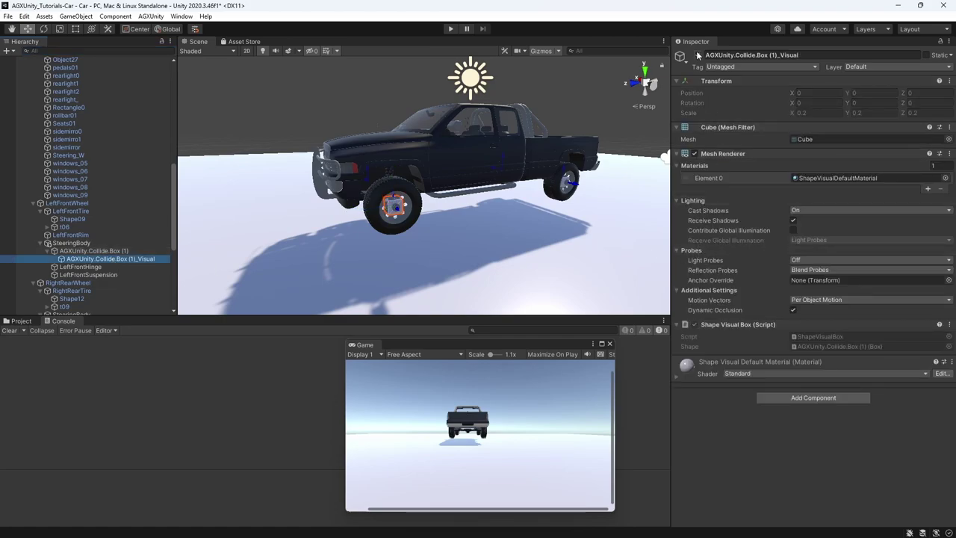
# Step: Deactivate the visual objects of the rear steering boxes, AGXUnity.Collide.Box (4) and AGXUnity.Collide.Box (3)
pyautogui.click(565, 184)
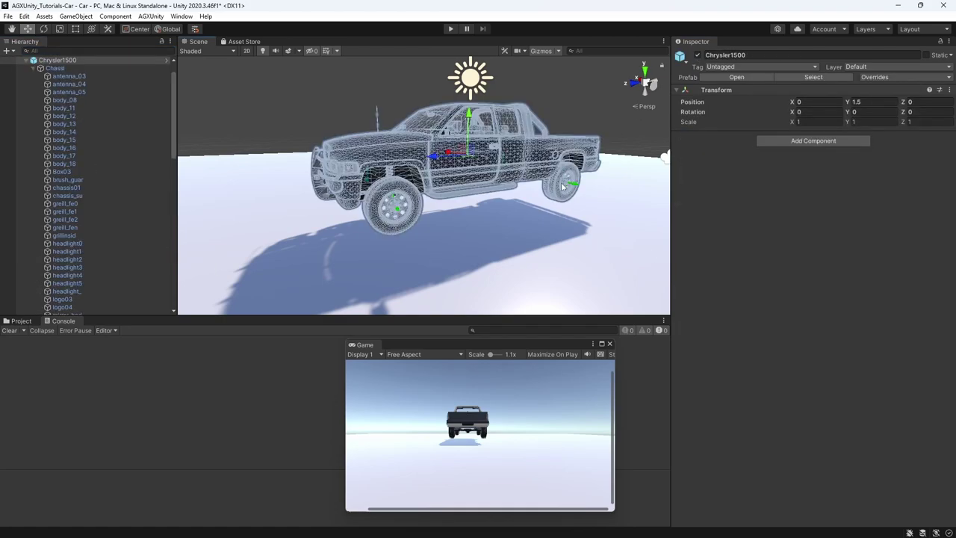
pyautogui.click(565, 184)
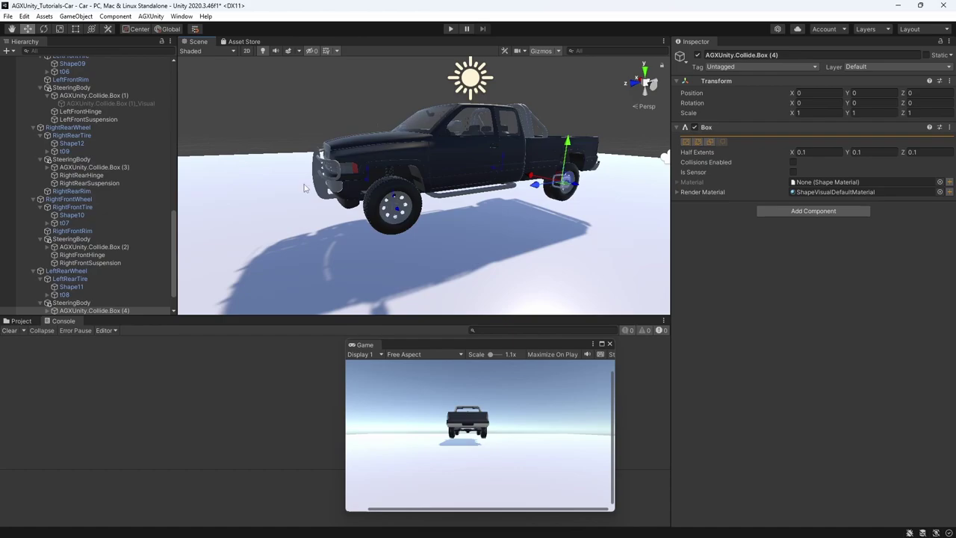
pyautogui.click(533, 202)
pyautogui.press('f')
pyautogui.click(48, 289)
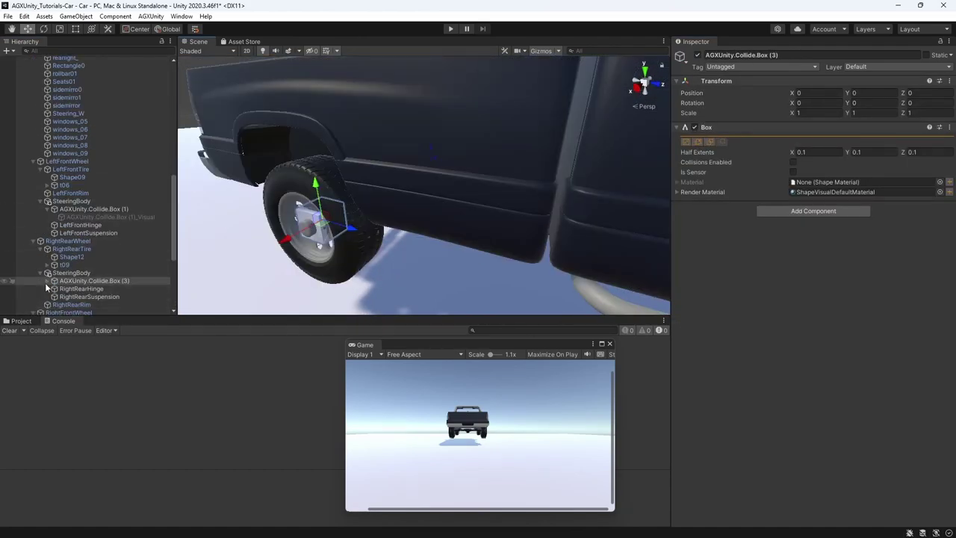
pyautogui.doubleClick(74, 288)
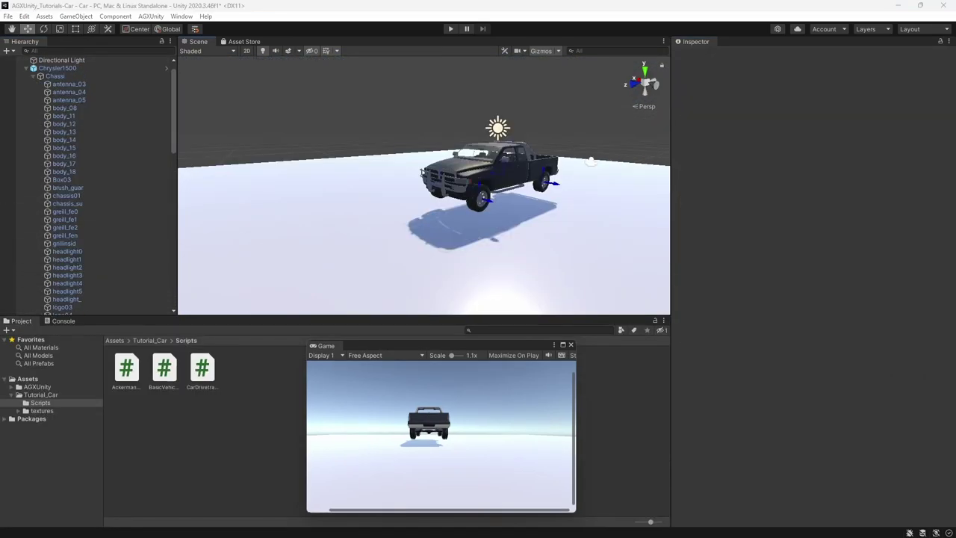
# Step: Attach the BasicVehicleController script from the Scripts folder to the Chrysler1500 object
pyautogui.moveTo(474, 177); pyautogui.dragTo(420, 194, button='middle')
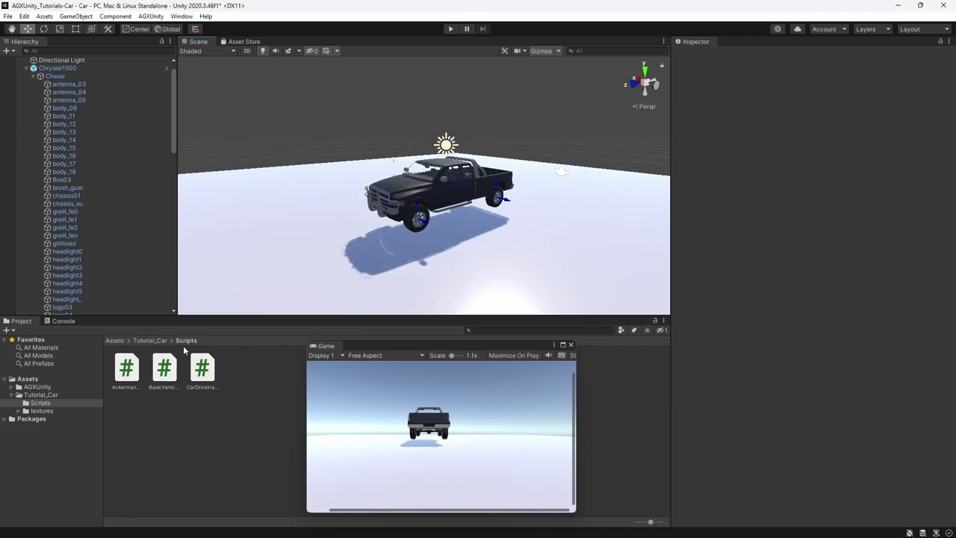
pyautogui.click(161, 371)
pyautogui.moveTo(162, 371); pyautogui.dragTo(64, 70)
pyautogui.click(60, 68)
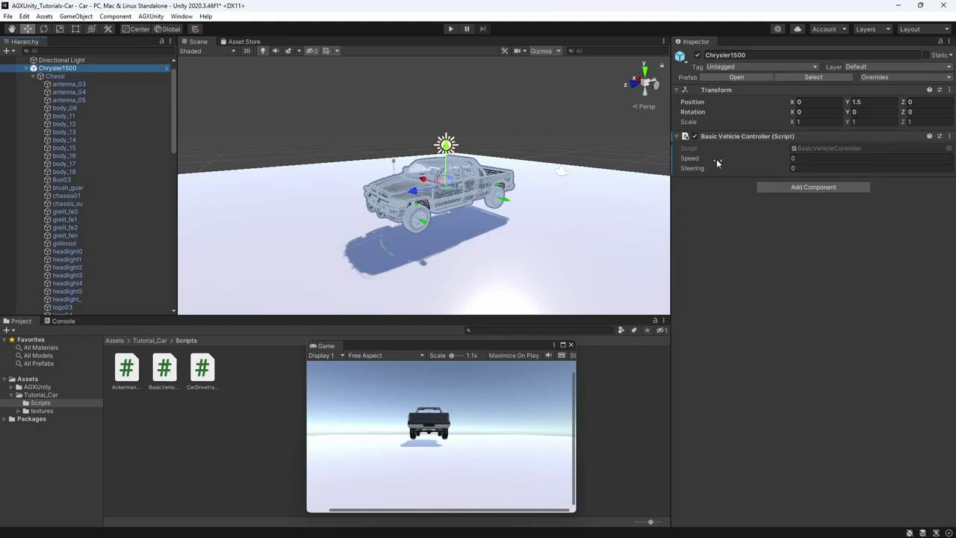
# Step: Run the simulation, vary the vehicle controller's Speed to drive the truck, and set Speed back to 0
pyautogui.click(449, 30)
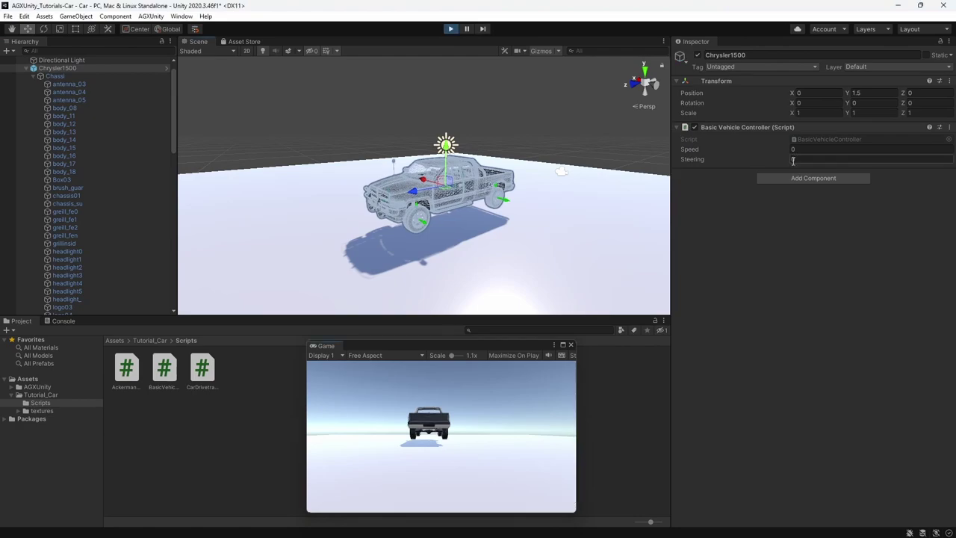
pyautogui.moveTo(789, 149)
pyautogui.mouseDown()
pyautogui.moveTo(770, 151)
pyautogui.moveTo(797, 141)
pyautogui.mouseUp()
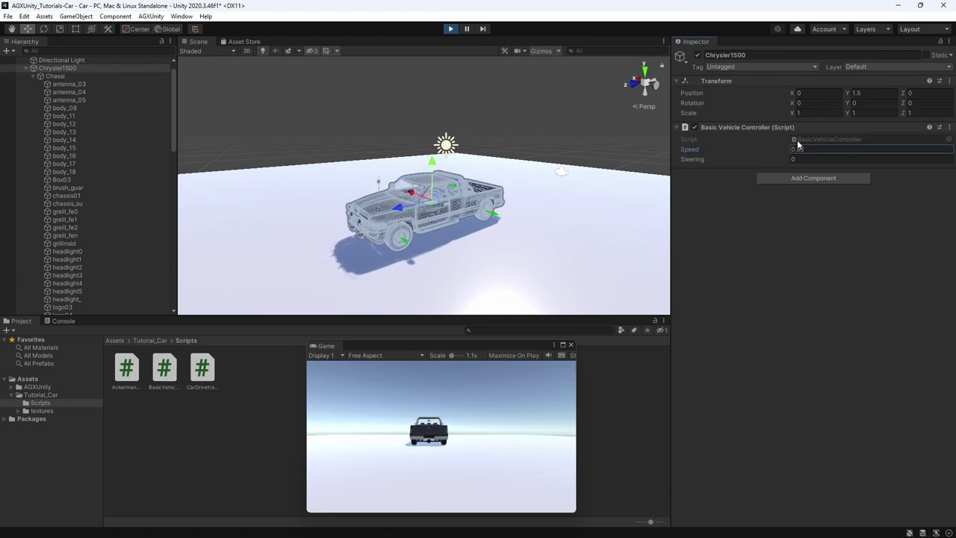
pyautogui.write('0')
# Step: Vary the controller's Steering between 0.13 and -0.02 to test the front wheels, and stop the simulation
pyautogui.moveTo(785, 160); pyautogui.dragTo(783, 162)
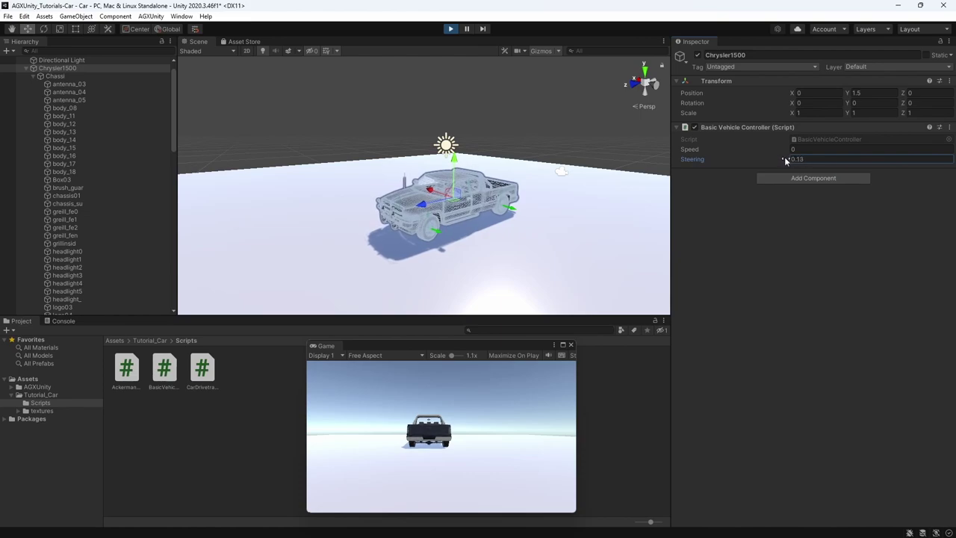
pyautogui.moveTo(784, 160); pyautogui.dragTo(789, 159)
pyautogui.click(810, 161)
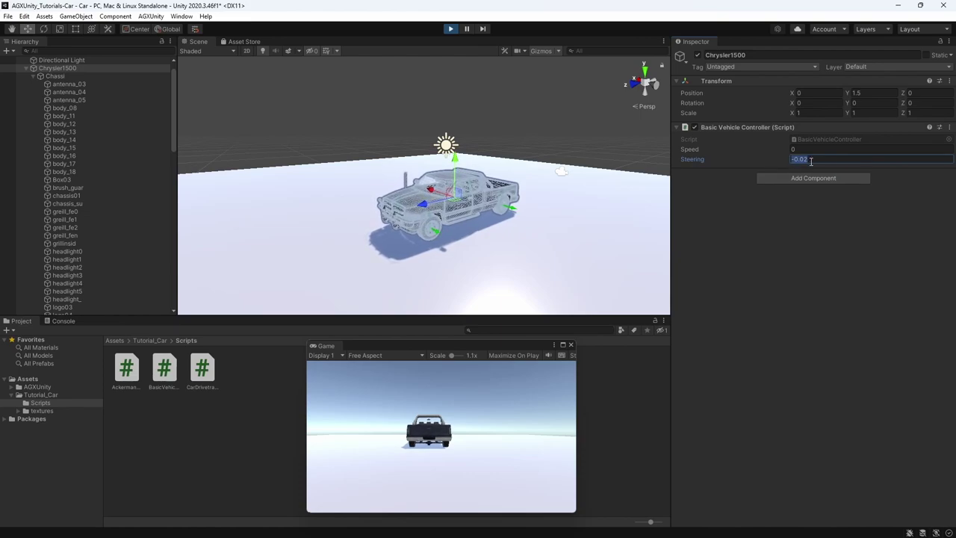
pyautogui.click(450, 28)
# Step: Open the BasicVehicleController script in Visual Studio and examine its hinge, cylindrical, Speed and Steering fields
pyautogui.click(817, 147)
pyautogui.doubleClick(818, 147)
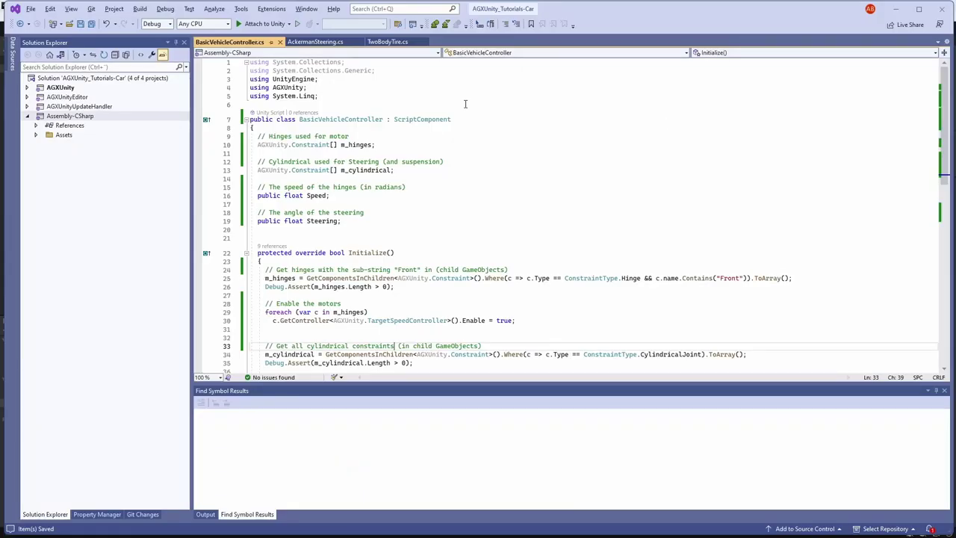
pyautogui.click(265, 144)
pyautogui.moveTo(265, 144); pyautogui.dragTo(383, 147)
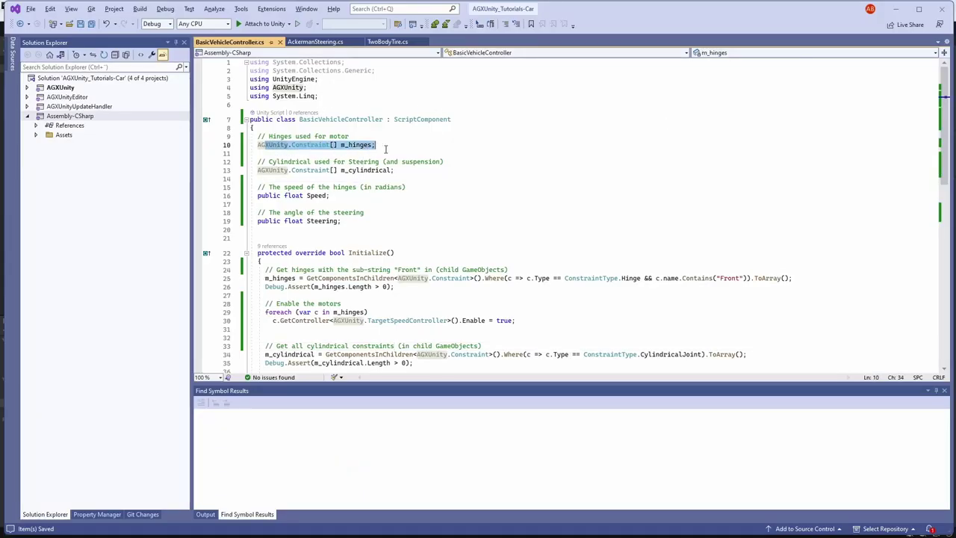
pyautogui.moveTo(292, 170); pyautogui.dragTo(396, 172)
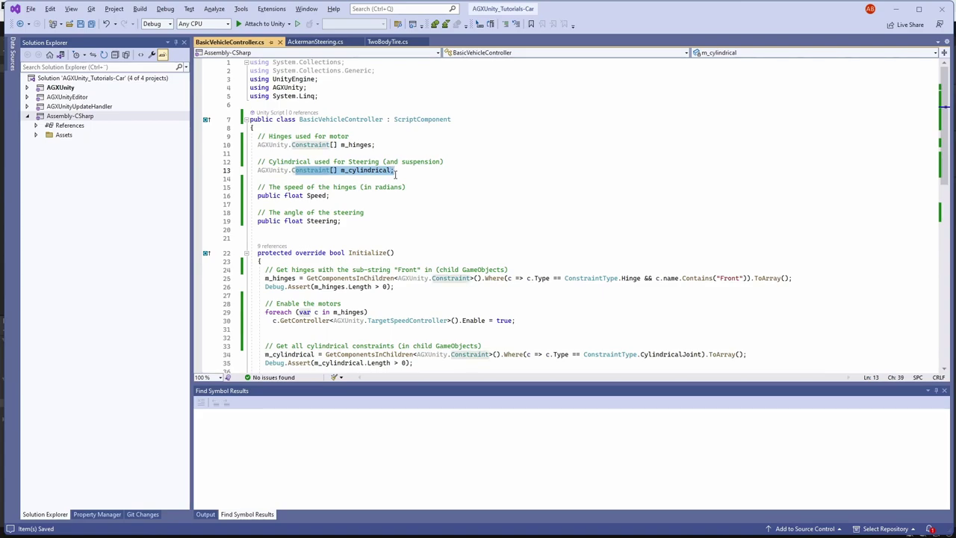
pyautogui.moveTo(280, 195); pyautogui.dragTo(361, 230)
# Step: Examine how Initialize() collects the Front hinges and cylindrical constraints and enables the hinge motors
pyautogui.scroll(-2, 360, 227)
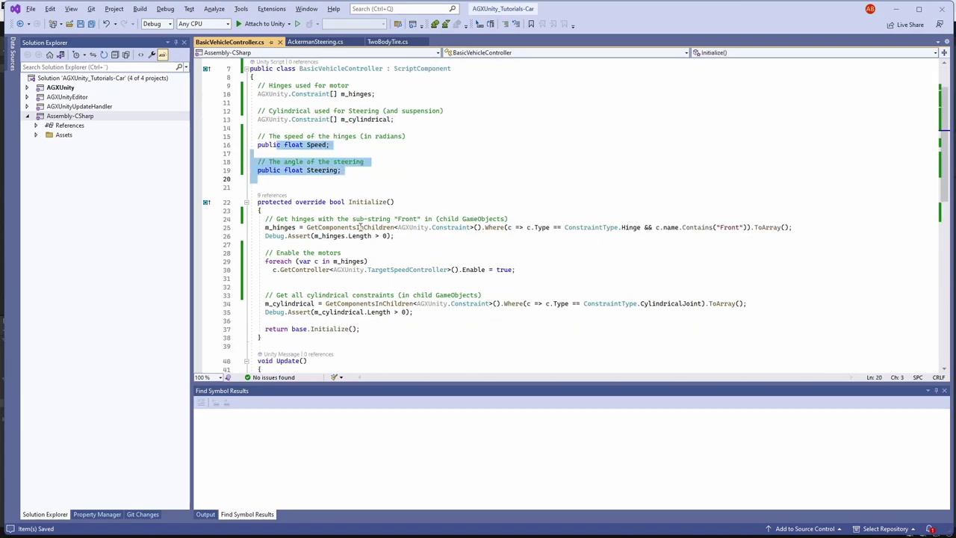
pyautogui.scroll(-1, 361, 227)
pyautogui.moveTo(279, 201); pyautogui.dragTo(485, 205)
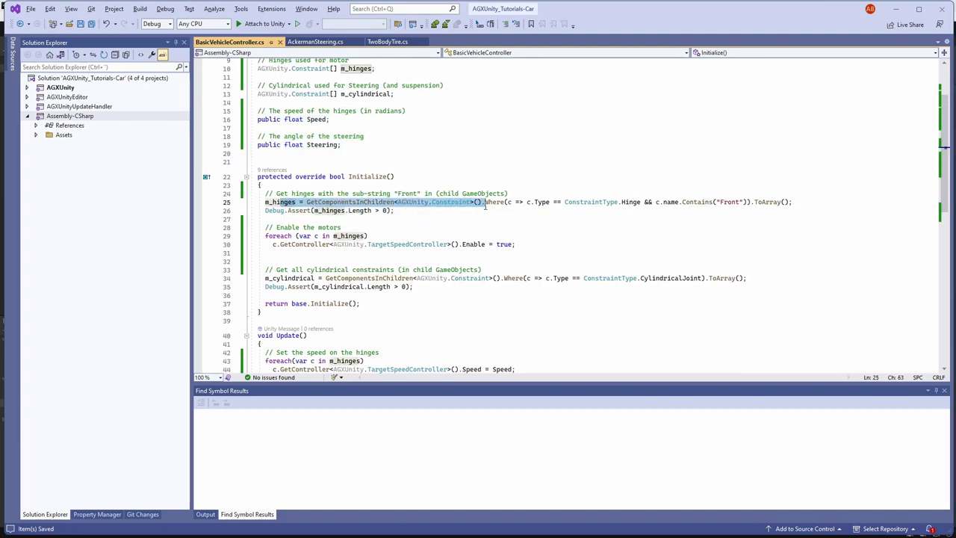
pyautogui.moveTo(715, 202); pyautogui.dragTo(740, 200)
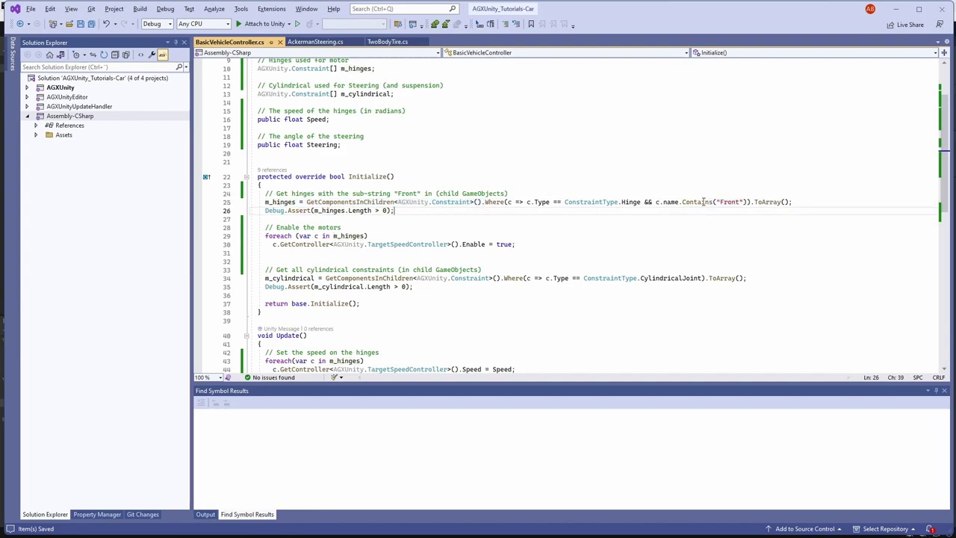
pyautogui.moveTo(713, 201); pyautogui.dragTo(746, 200)
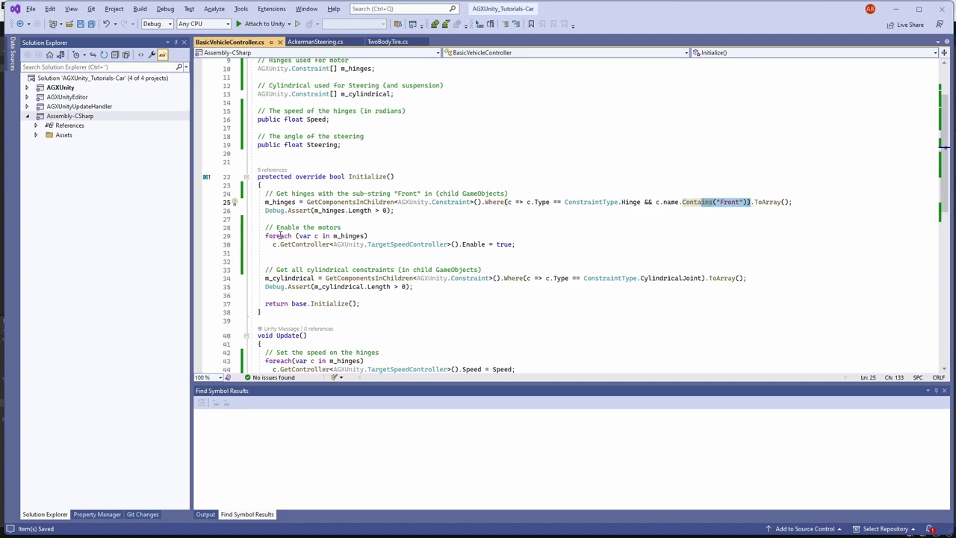
pyautogui.moveTo(266, 278); pyautogui.dragTo(606, 280)
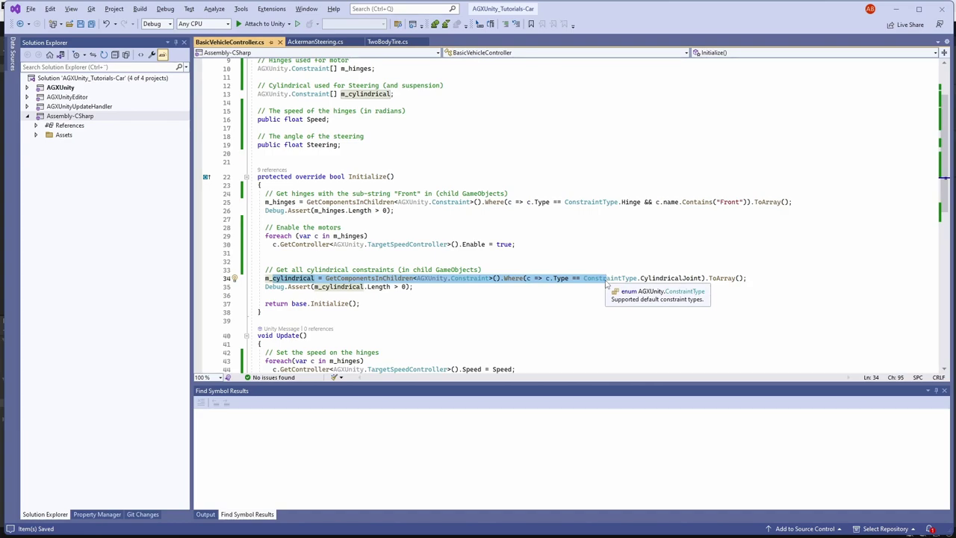
pyautogui.moveTo(280, 244); pyautogui.dragTo(514, 244)
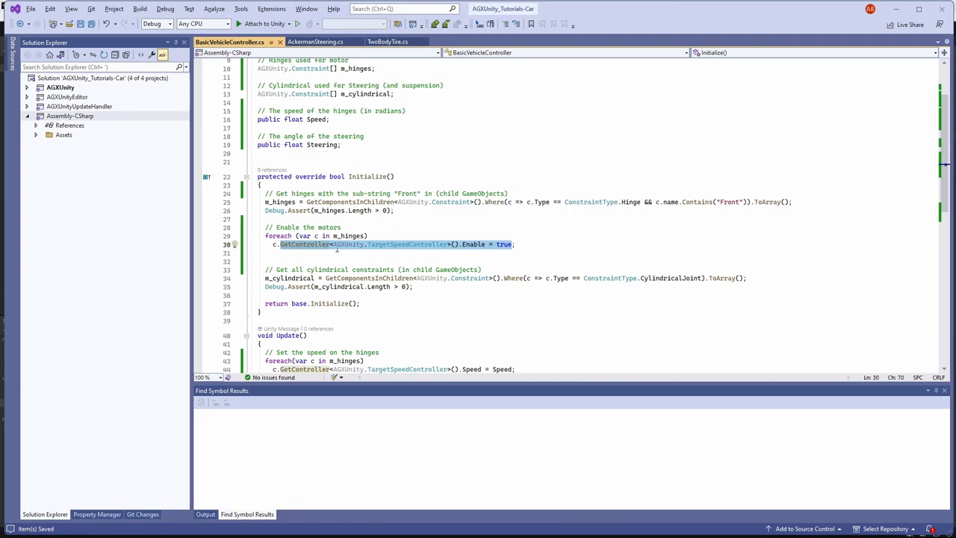
# Step: Examine how Update() applies Speed to the hinges and Steering to the rotational lock controllers
pyautogui.scroll(-4, 279, 267)
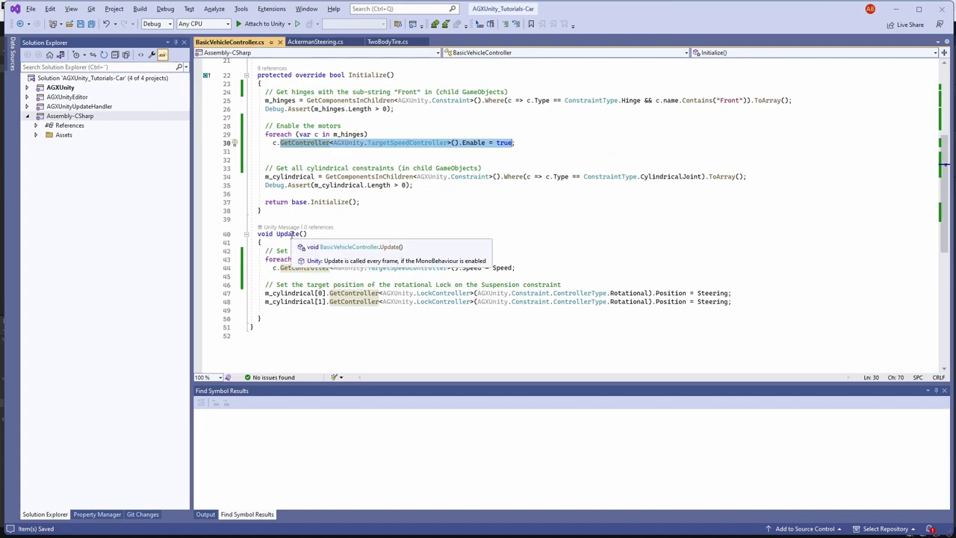
pyautogui.moveTo(273, 267); pyautogui.dragTo(523, 266)
pyautogui.moveTo(332, 294); pyautogui.dragTo(730, 302)
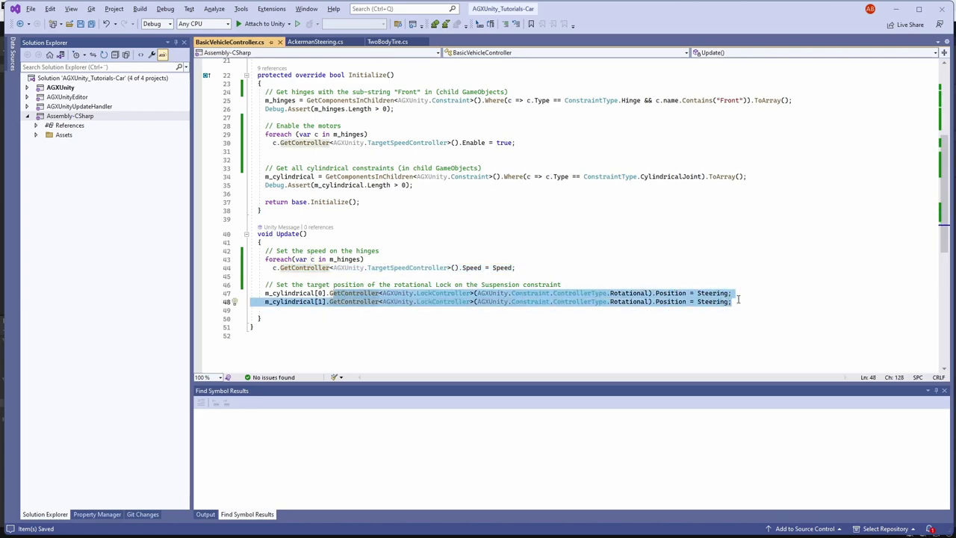
pyautogui.doubleClick(619, 295)
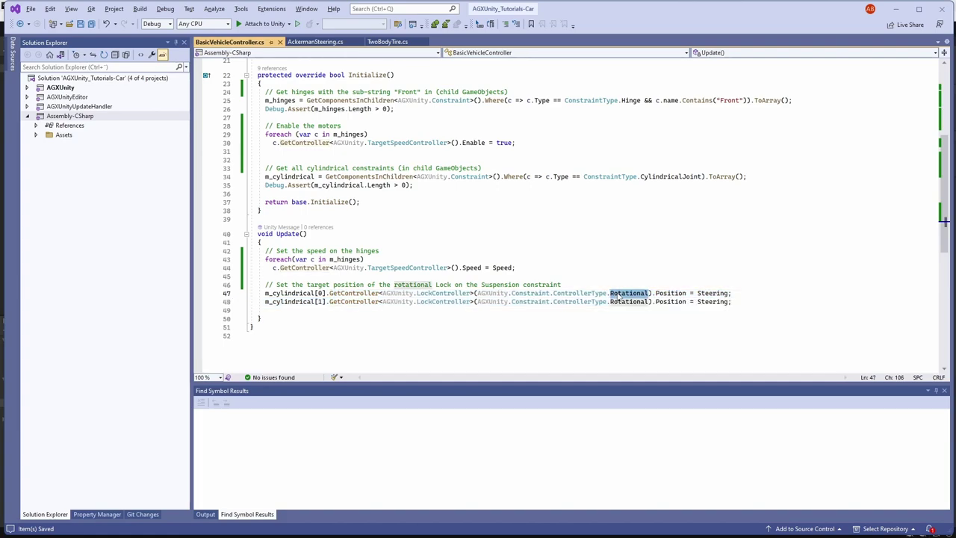
pyautogui.moveTo(733, 301); pyautogui.dragTo(549, 293)
pyautogui.scroll(1, 547, 289)
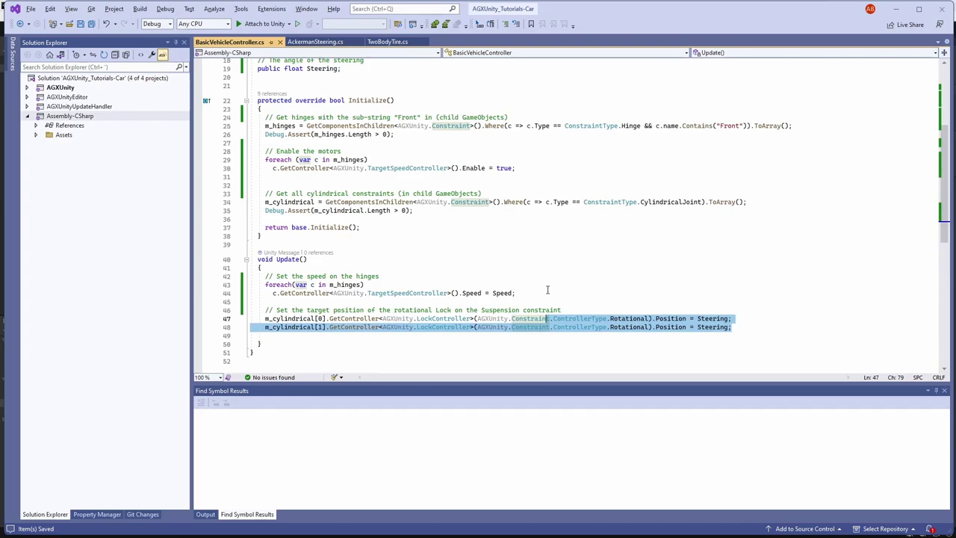
# Step: Switch back to Unity, run the simulation, and set the vehicle controller's Speed to -1.66 and Steering to 1.36
pyautogui.hotkey('alt', 'Tab')
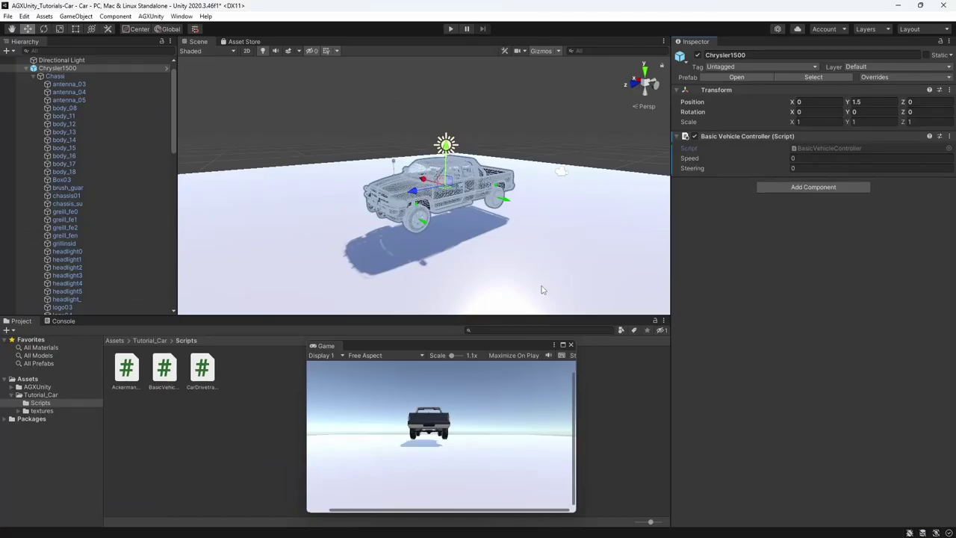
pyautogui.click(450, 30)
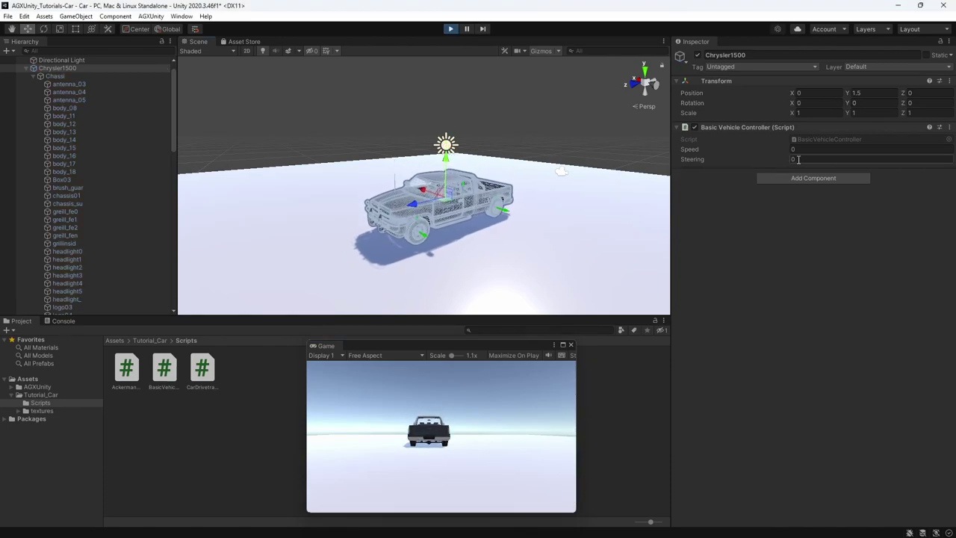
pyautogui.click(790, 146)
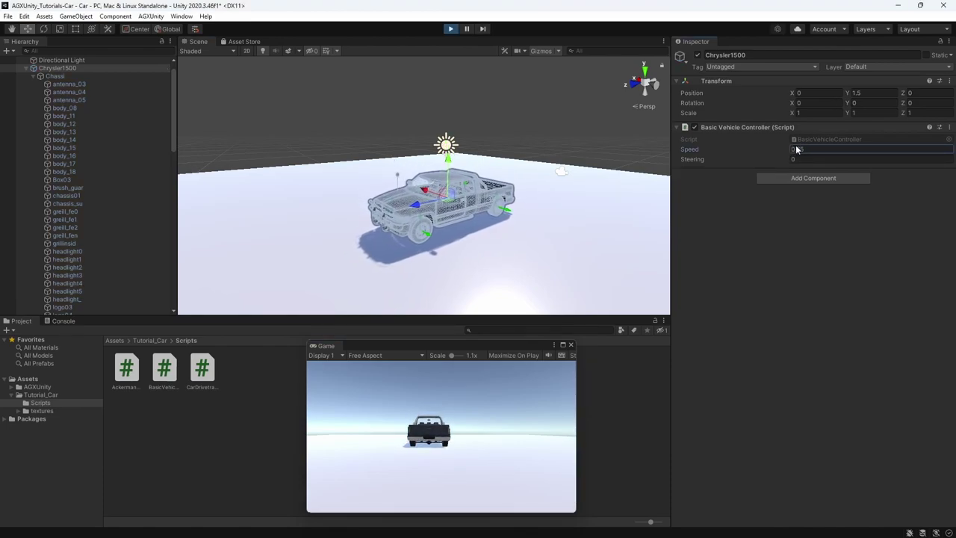
pyautogui.moveTo(769, 148); pyautogui.dragTo(761, 150)
pyautogui.click(798, 158)
pyautogui.write('1.36')
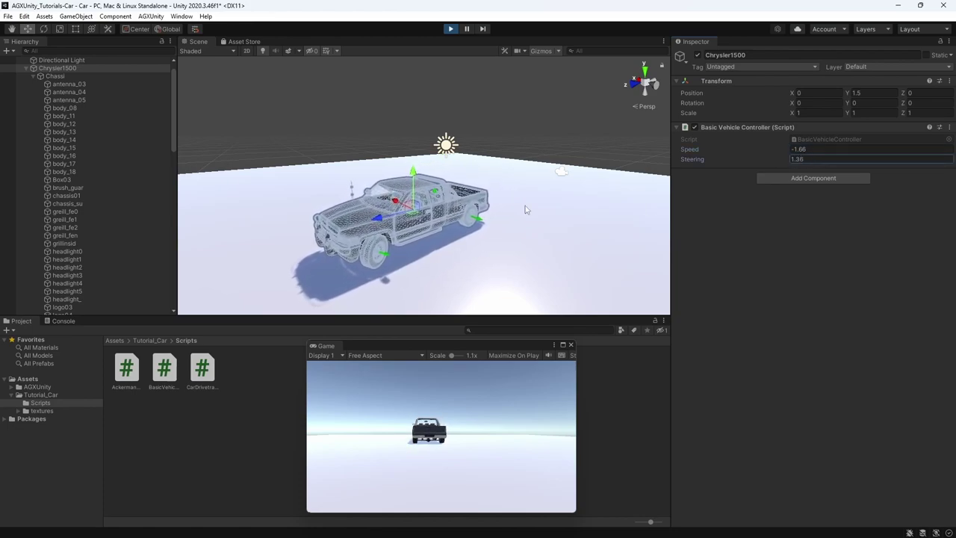
# Step: Watch the truck turn from above, change its Speed to -1.22, and halt it with Speed 0
pyautogui.keyDown('alt'); pyautogui.moveTo(597, 210); pyautogui.dragTo(442, 258); pyautogui.keyUp('alt')
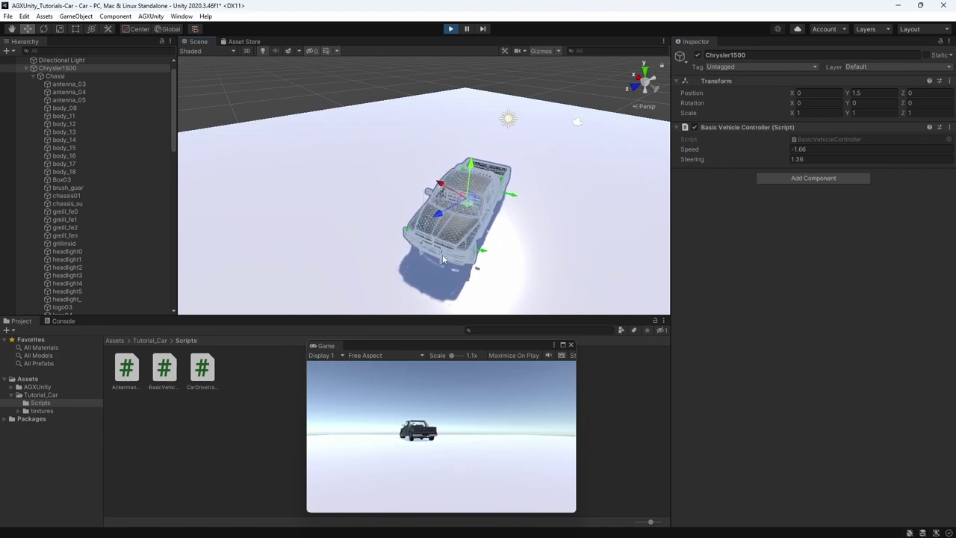
pyautogui.scroll(-5, 442, 259)
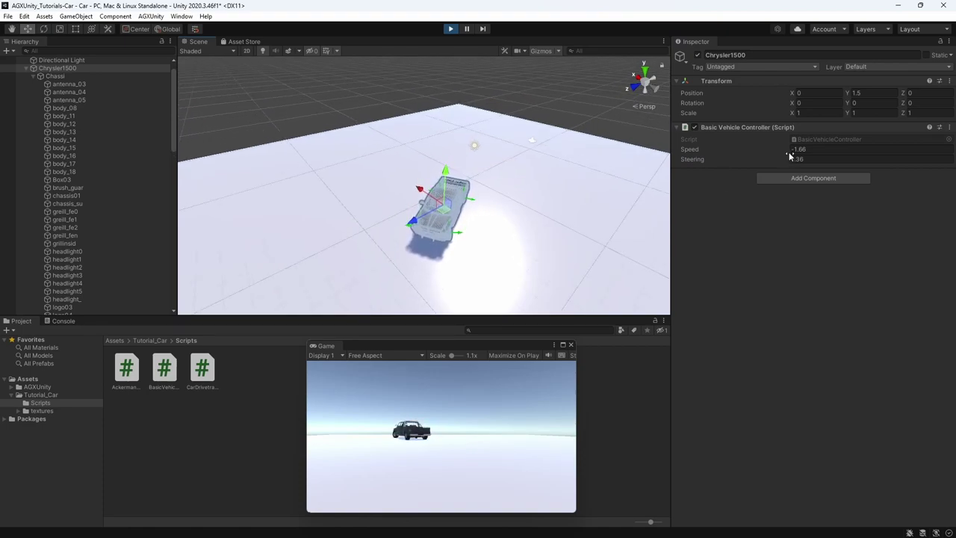
pyautogui.click(788, 148)
pyautogui.click(793, 150)
pyautogui.write('-')
pyautogui.press('Return')
pyautogui.press('f')
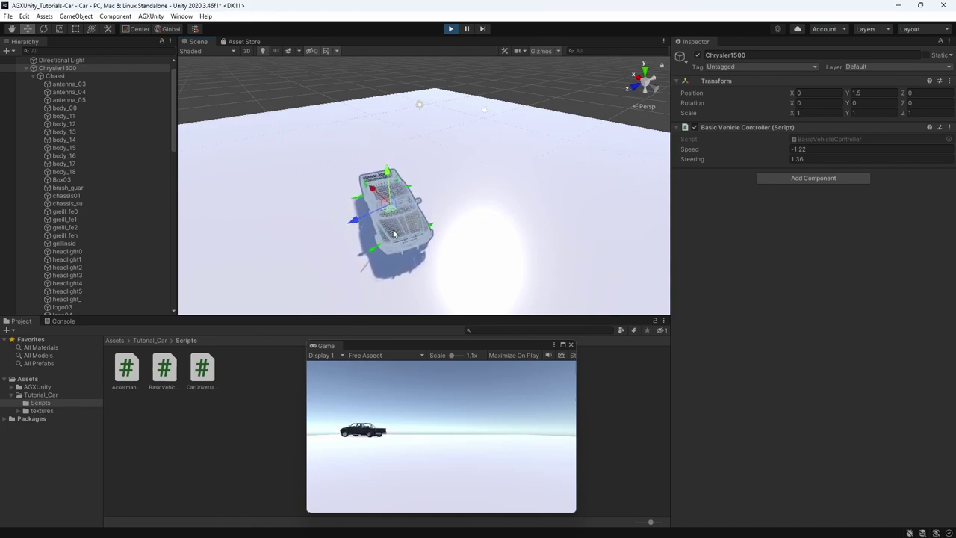
pyautogui.click(822, 149)
pyautogui.write('0')
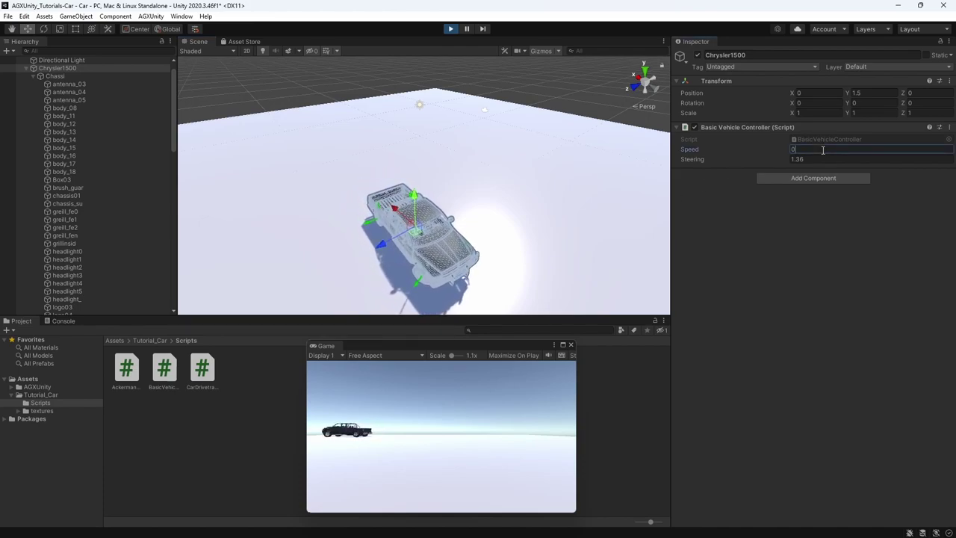
# Step: Frame the halted truck in the scene and examine it from the front
pyautogui.moveTo(448, 205); pyautogui.dragTo(356, 213, button='middle')
pyautogui.press('f')
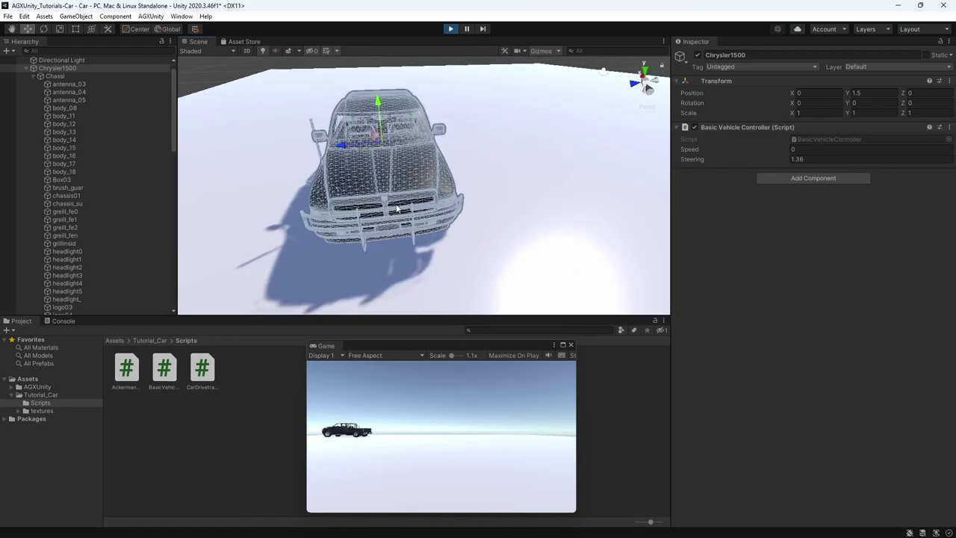
pyautogui.moveTo(549, 213); pyautogui.dragTo(418, 211, button='middle')
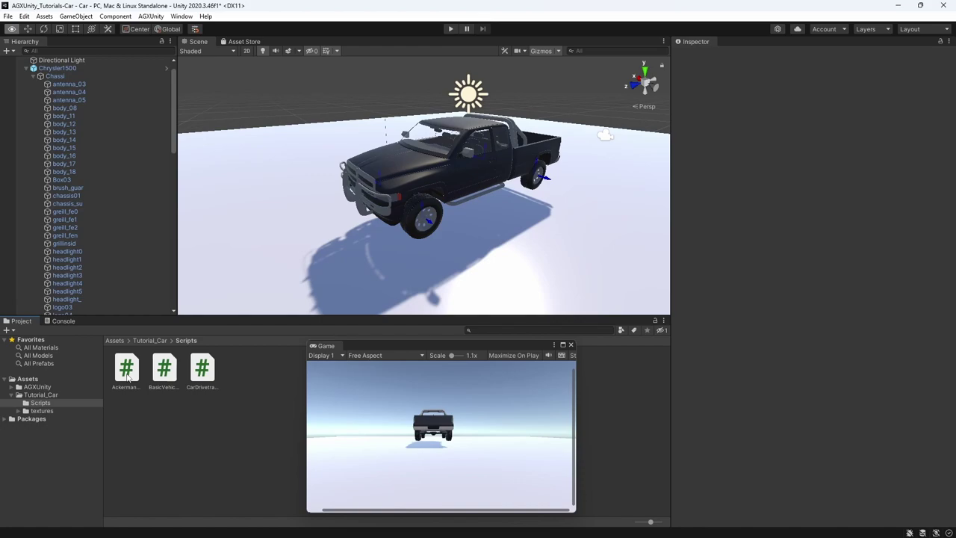
# Step: Add the AckermanSteering and CarDrivetrain scripts to Chrysler1500, and disable and collapse its Basic Vehicle Controller component
pyautogui.moveTo(214, 381); pyautogui.dragTo(64, 73)
pyautogui.click(58, 70)
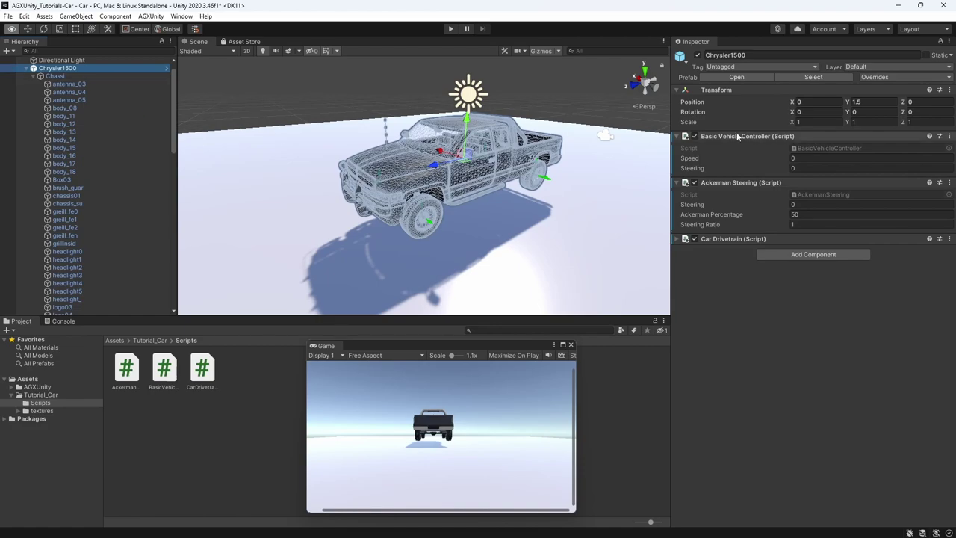
pyautogui.click(695, 137)
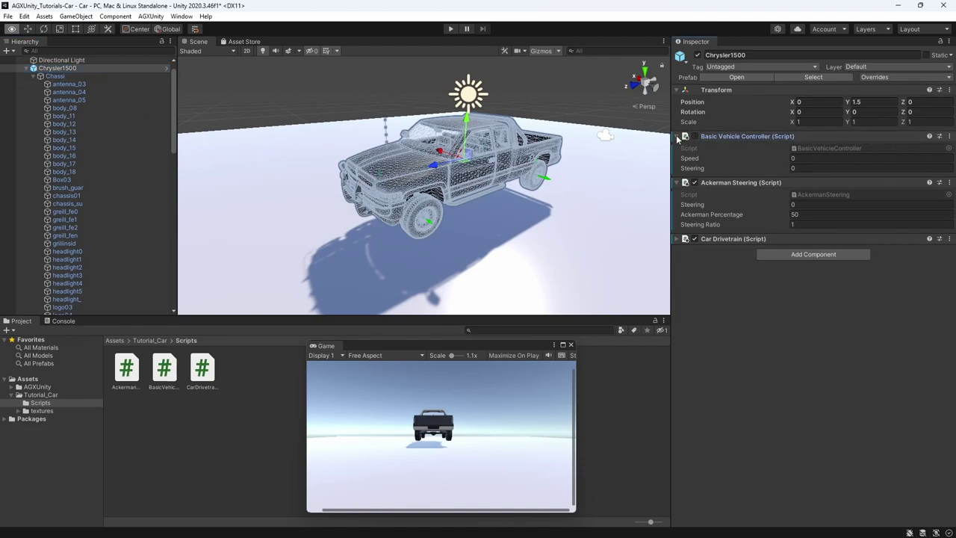
pyautogui.click(677, 137)
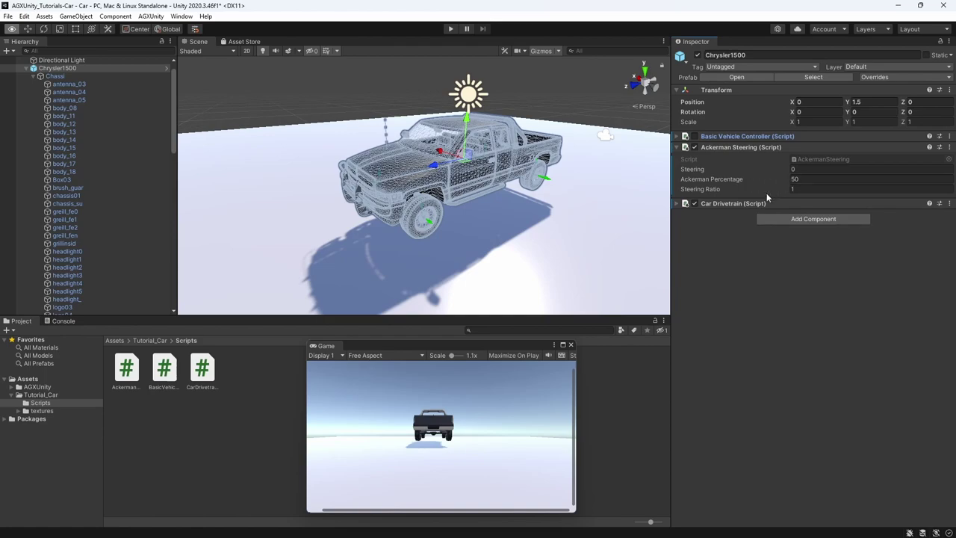
# Step: Find the front hinges with the search term frontHinge and assign LeftFrontHinge and RightFrontHinge to the Car Drivetrain's matching hinge references
pyautogui.click(677, 204)
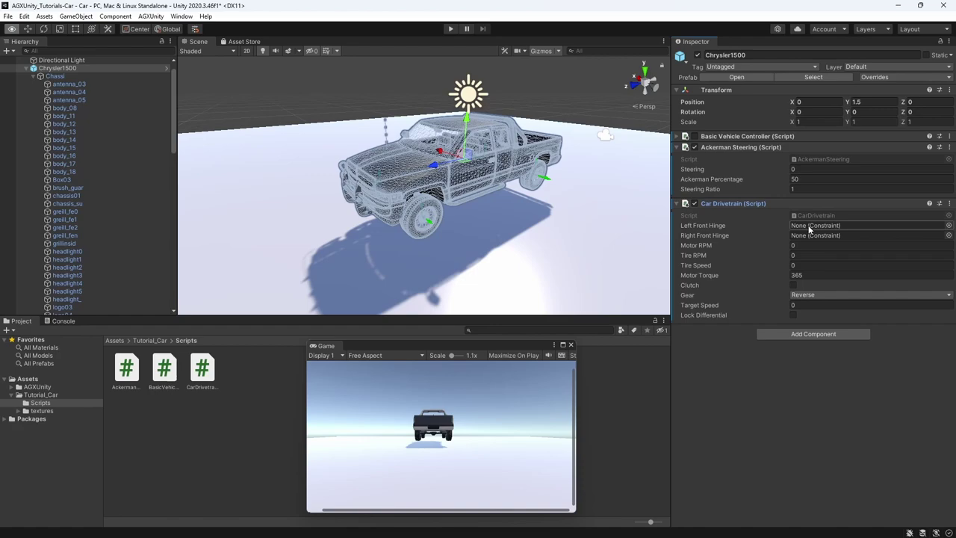
pyautogui.click(145, 52)
pyautogui.write('frontHinge')
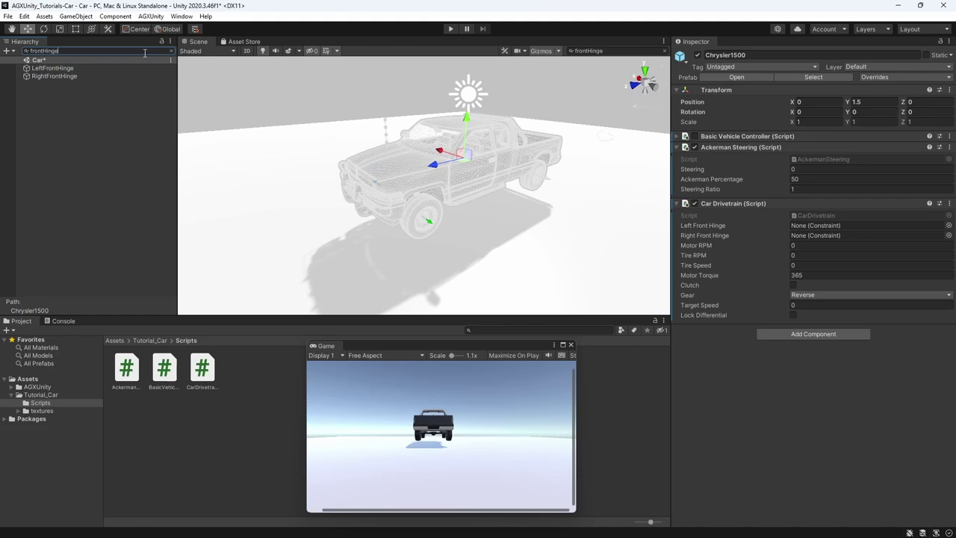
pyautogui.click(50, 69)
pyautogui.moveTo(138, 91); pyautogui.dragTo(626, 194)
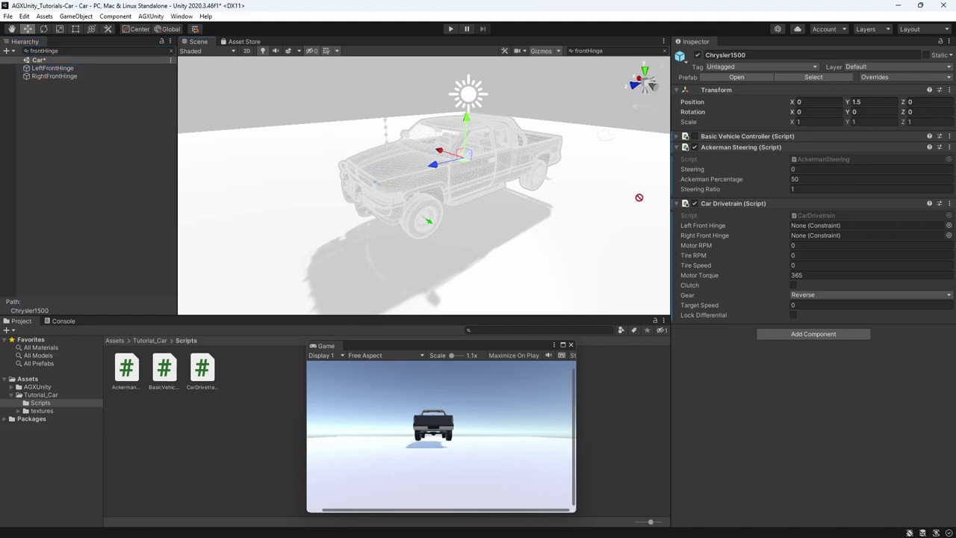
pyautogui.moveTo(780, 237); pyautogui.dragTo(817, 226)
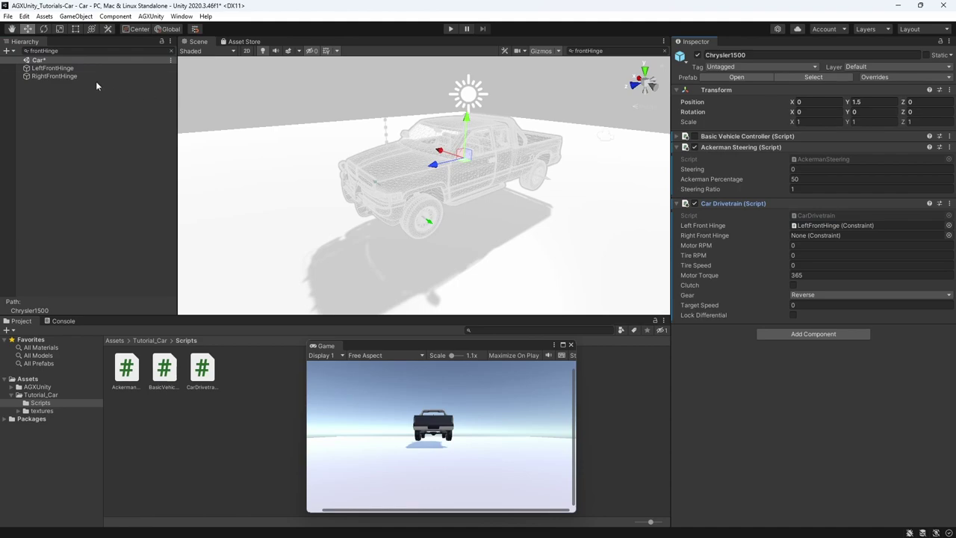
pyautogui.moveTo(45, 77); pyautogui.dragTo(834, 236)
pyautogui.click(171, 51)
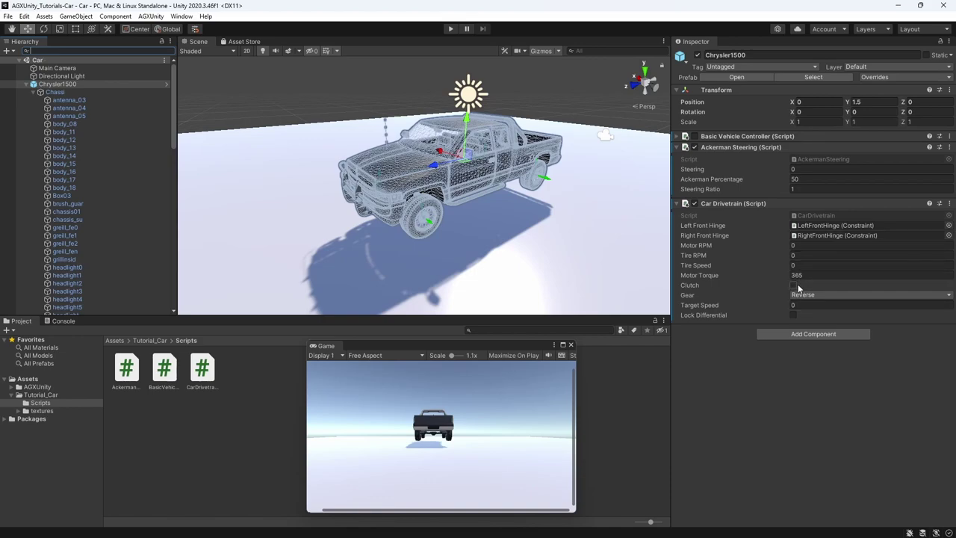
# Step: Run the simulation and set the Car Drivetrain to First gear with the Clutch enabled and Target Speed 100
pyautogui.click(450, 30)
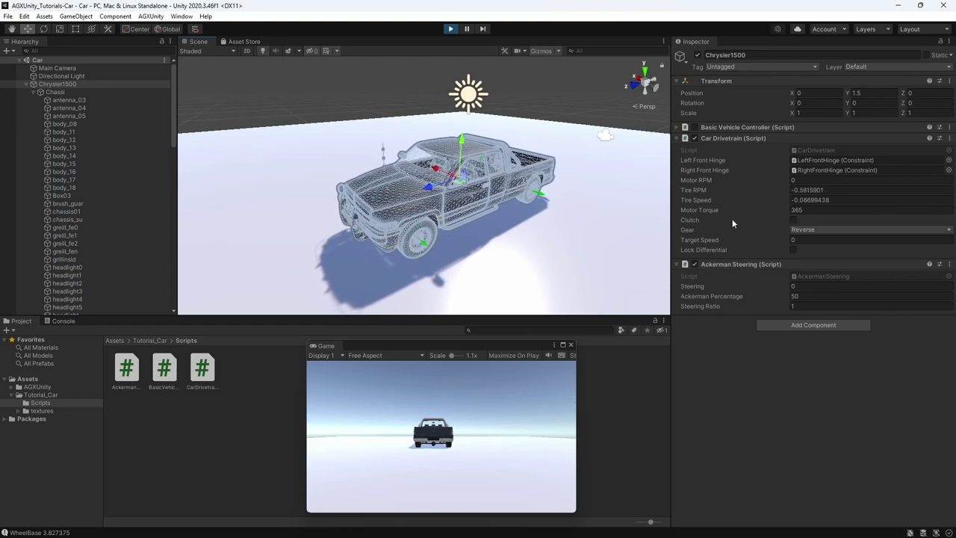
pyautogui.click(806, 231)
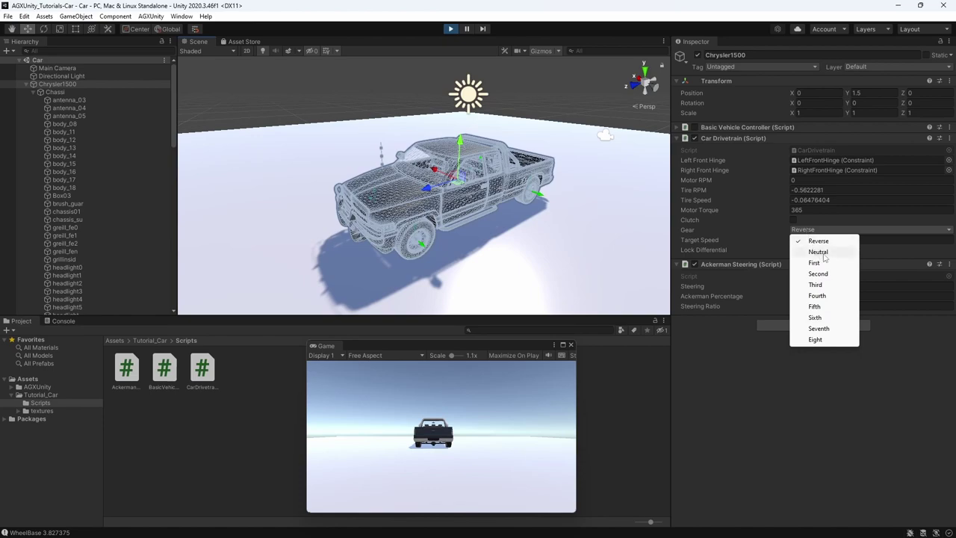
pyautogui.click(815, 263)
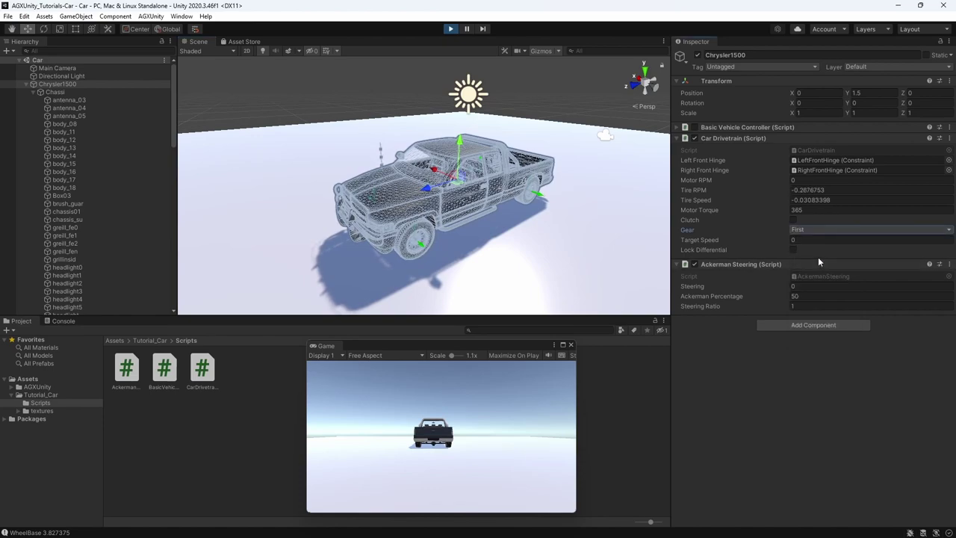
pyautogui.click(792, 219)
pyautogui.click(801, 239)
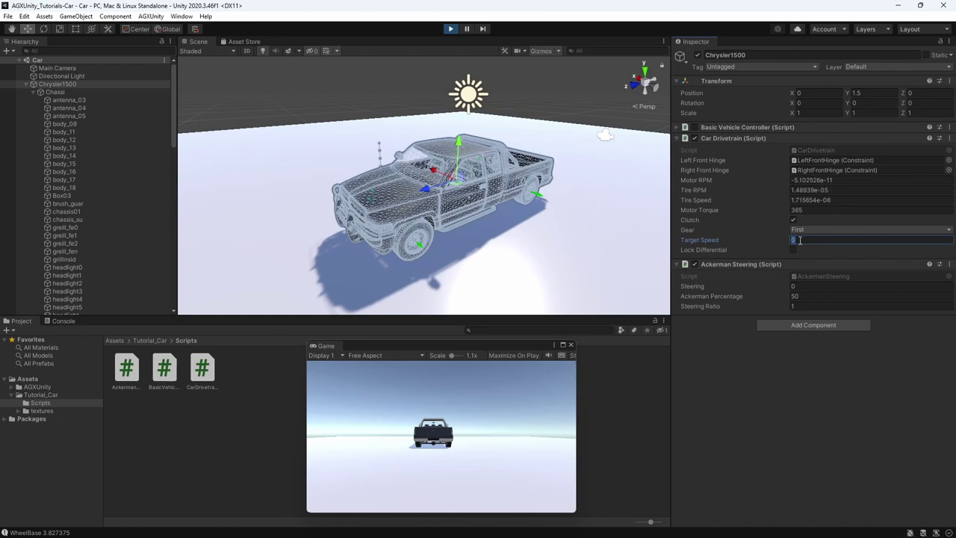
pyautogui.write('100')
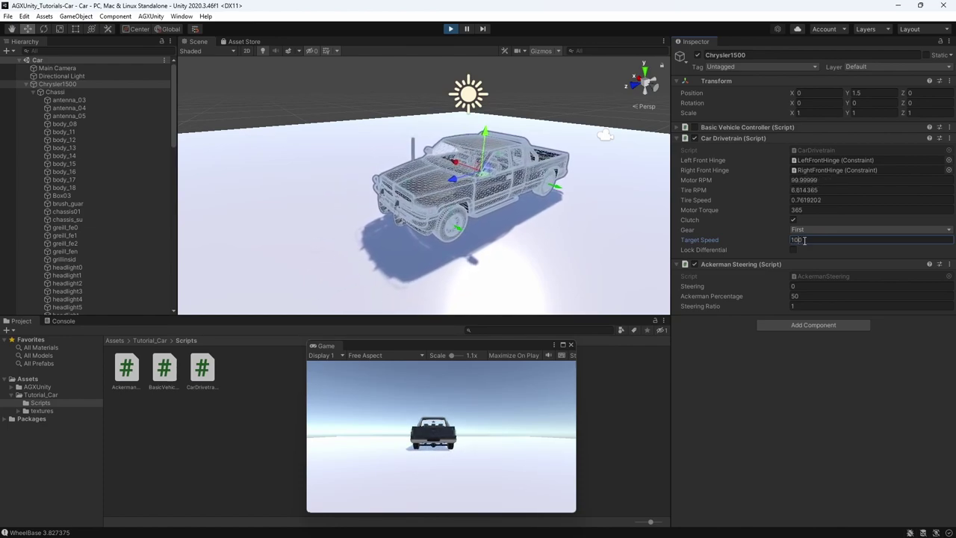
# Step: Drive the truck the other way with Target Speed -100 and -1000, and halt it with Target Speed 0
pyautogui.press('Home')
pyautogui.write('-1')
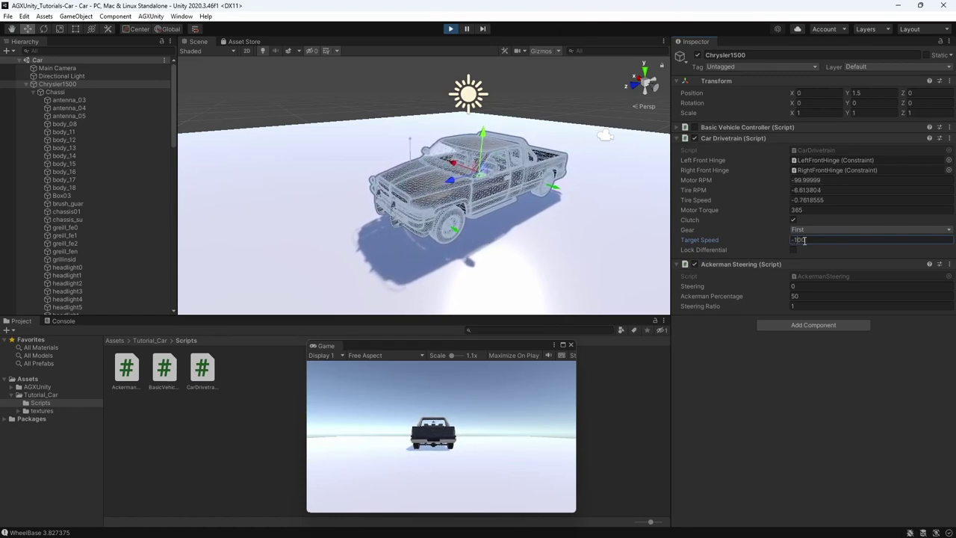
pyautogui.write('00')
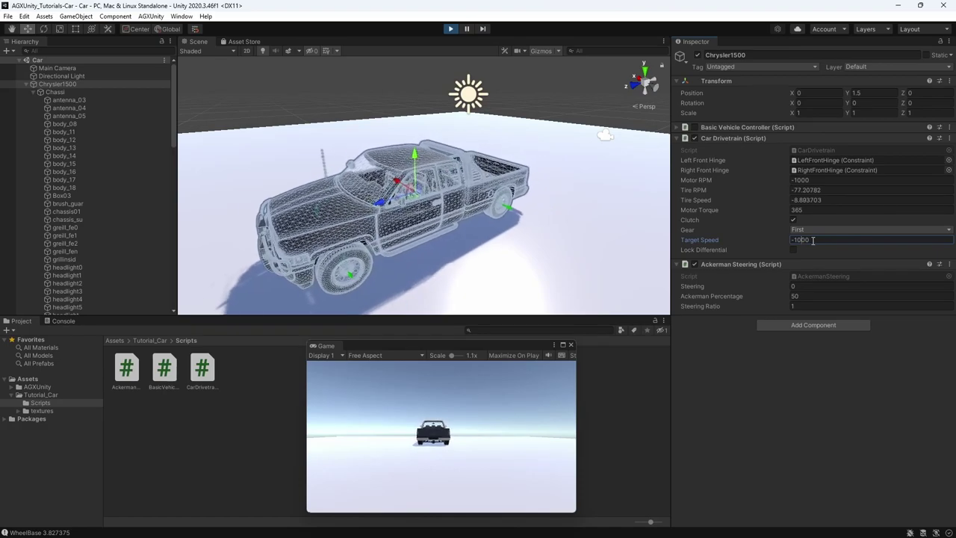
pyautogui.moveTo(812, 239); pyautogui.dragTo(777, 239)
pyautogui.write('0')
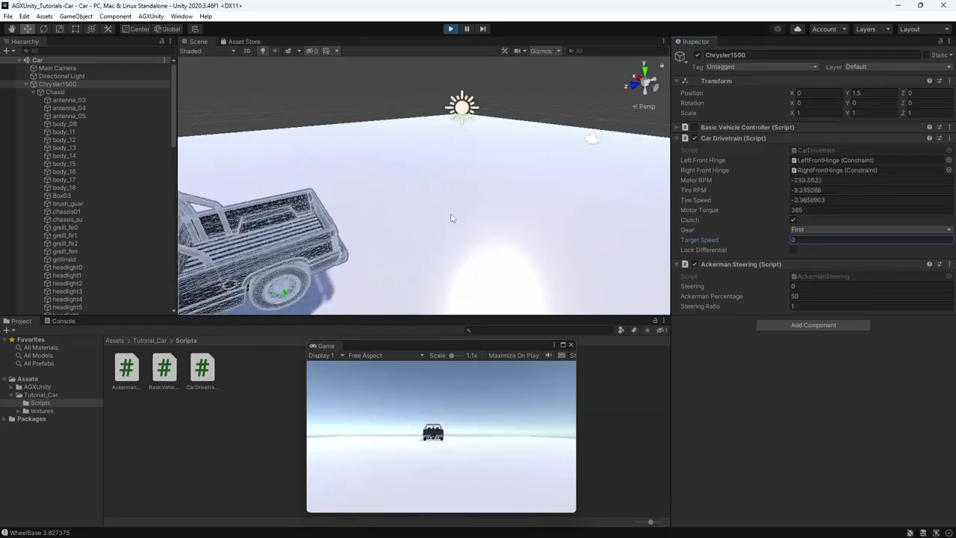
# Step: Test the Ackerman Steering component with Steering values -0.09 and -0.03 while viewing the front wheels, and stop the simulation
pyautogui.click(793, 284)
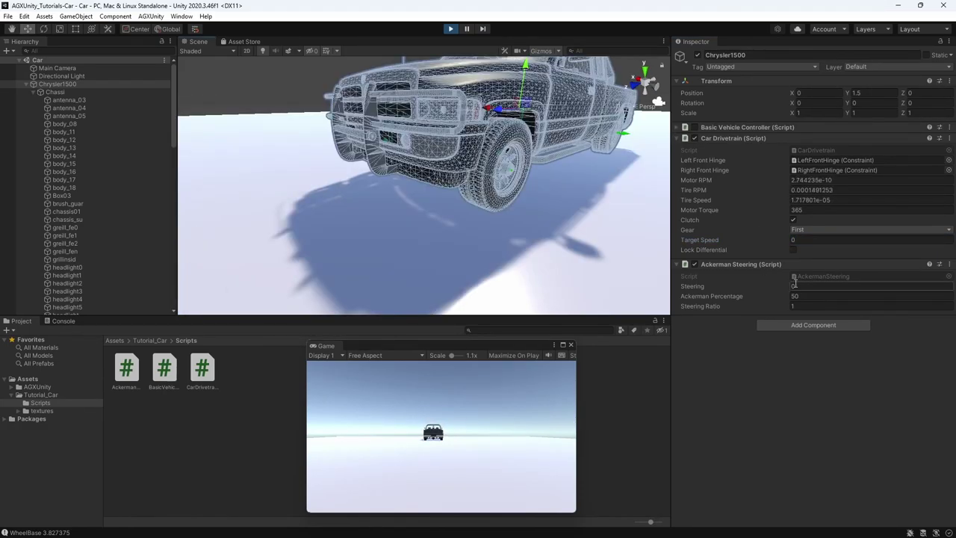
pyautogui.moveTo(787, 285); pyautogui.dragTo(781, 280)
pyautogui.moveTo(525, 239); pyautogui.dragTo(535, 179, button='right')
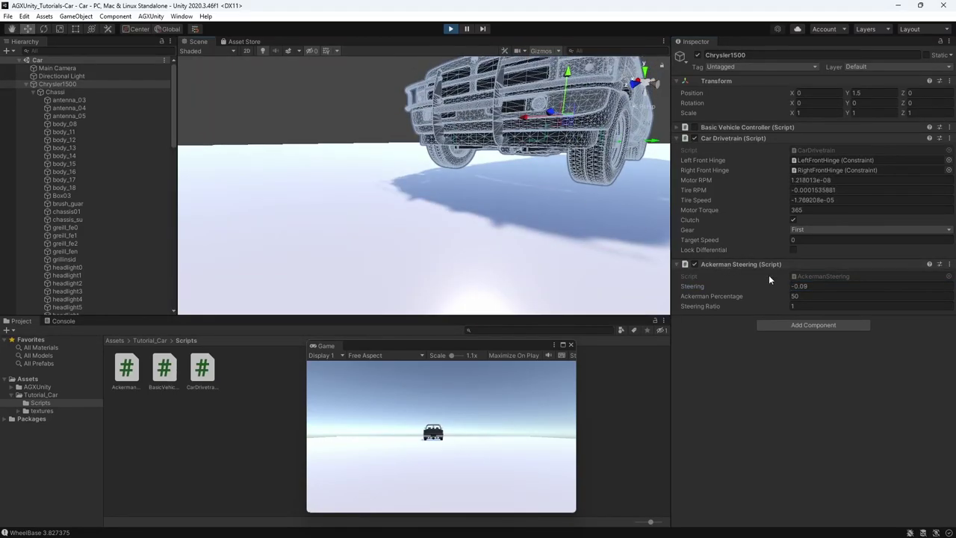
pyautogui.moveTo(785, 283); pyautogui.dragTo(787, 281)
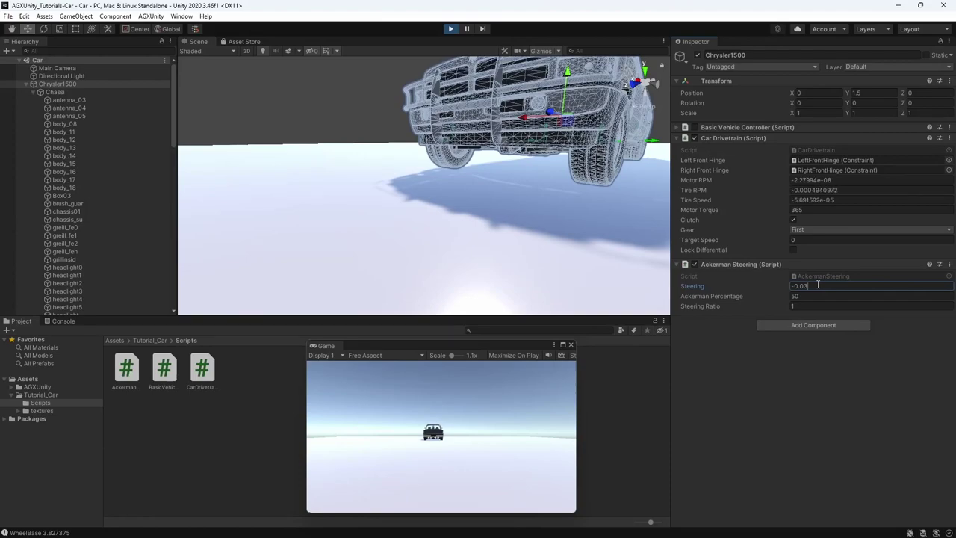
pyautogui.click(450, 30)
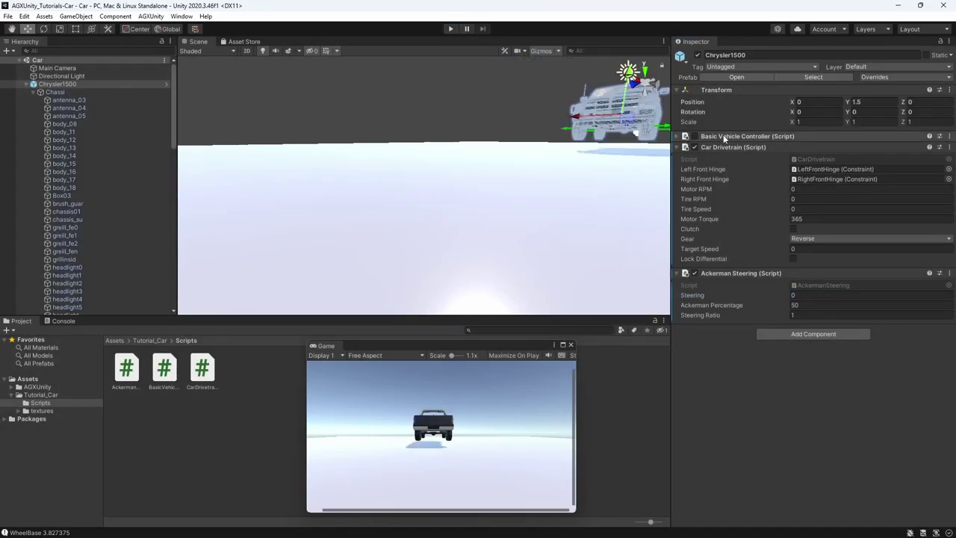
# Step: Open the AckermanSteering script in Visual Studio and examine the Steering variable and the two float return values of CalculateSteeringAngles
pyautogui.doubleClick(829, 285)
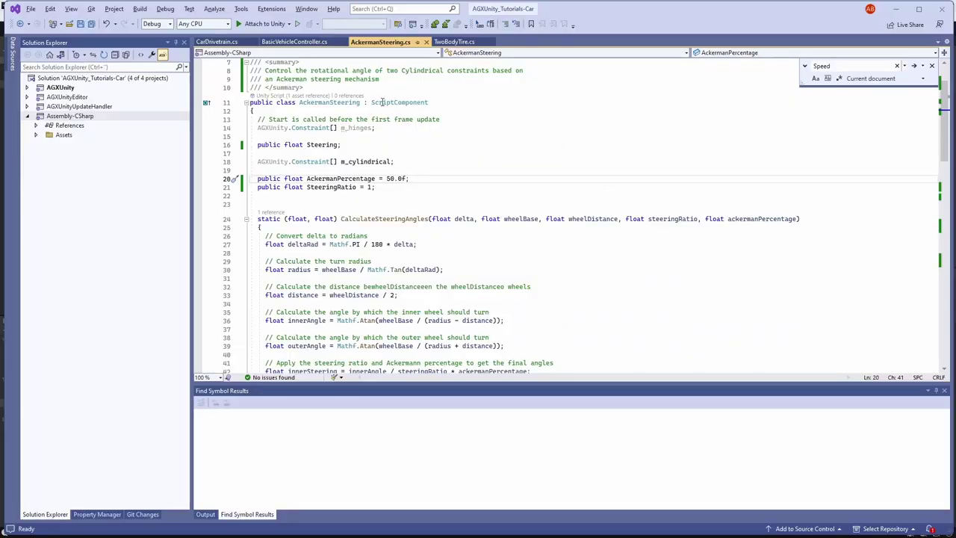
pyautogui.moveTo(277, 144)
pyautogui.mouseDown()
pyautogui.moveTo(346, 144)
pyautogui.moveTo(258, 146)
pyautogui.mouseUp()
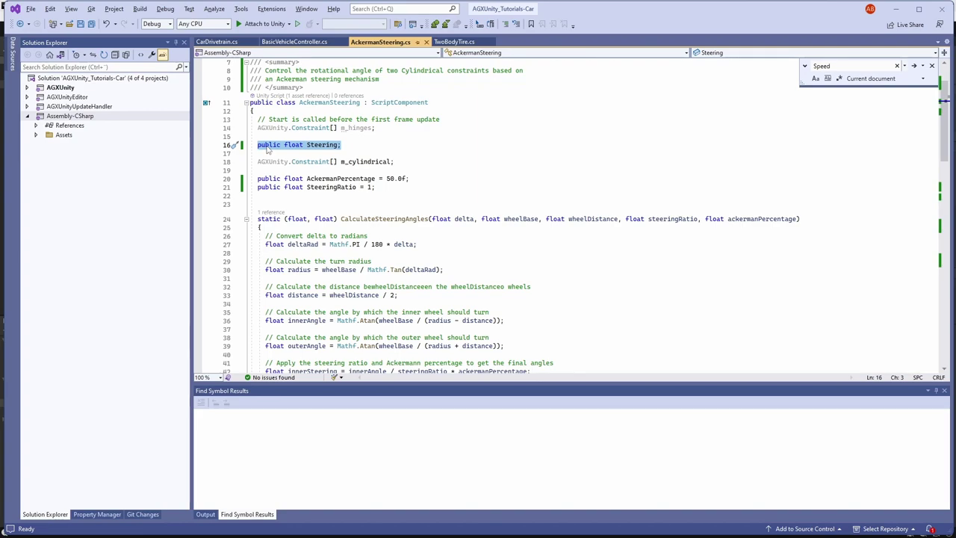
pyautogui.scroll(-2, 276, 159)
pyautogui.doubleClick(351, 171)
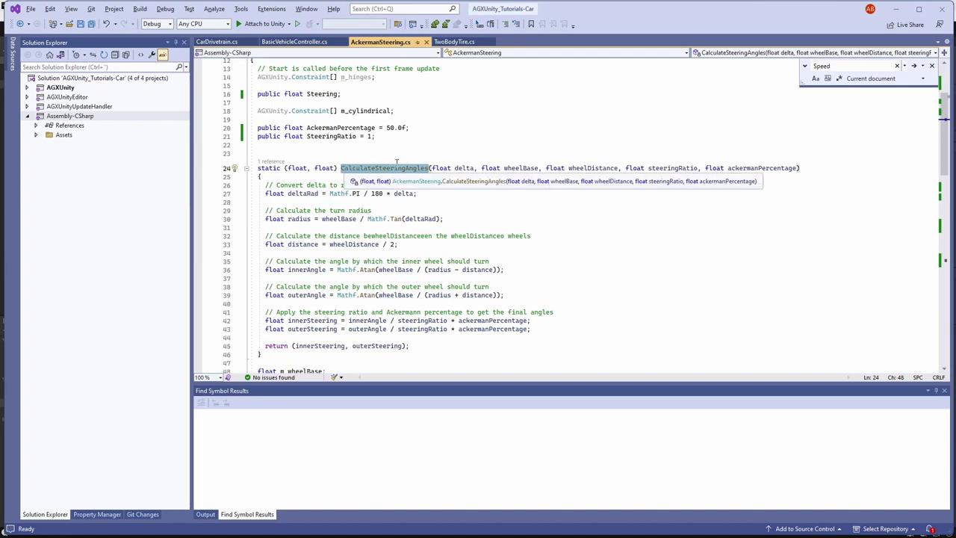
pyautogui.doubleClick(297, 168)
pyautogui.doubleClick(325, 168)
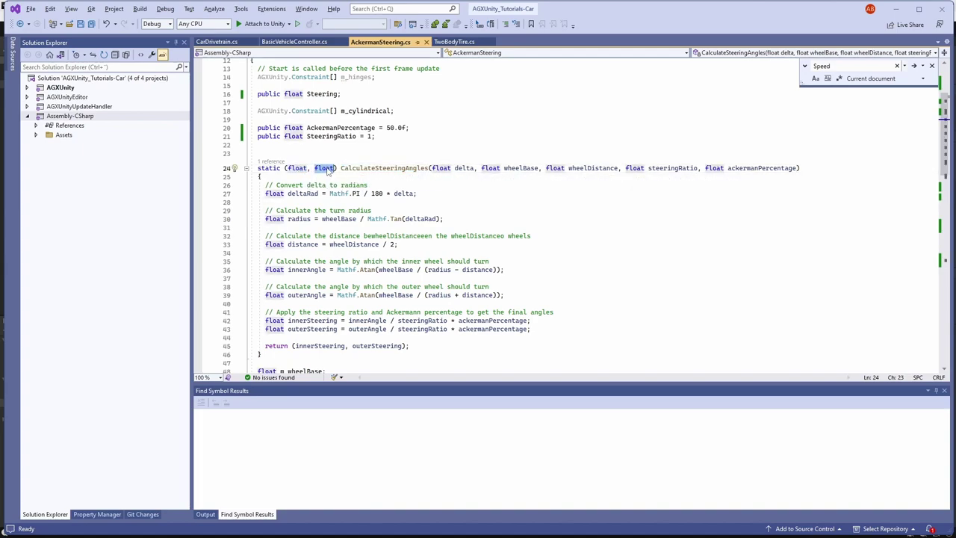
# Step: Examine the wheelBase, wheelDistance, steeringRatio and ackermanPercentage parameters and the angle calculations inside CalculateSteeringAngles
pyautogui.doubleClick(520, 168)
pyautogui.doubleClick(583, 168)
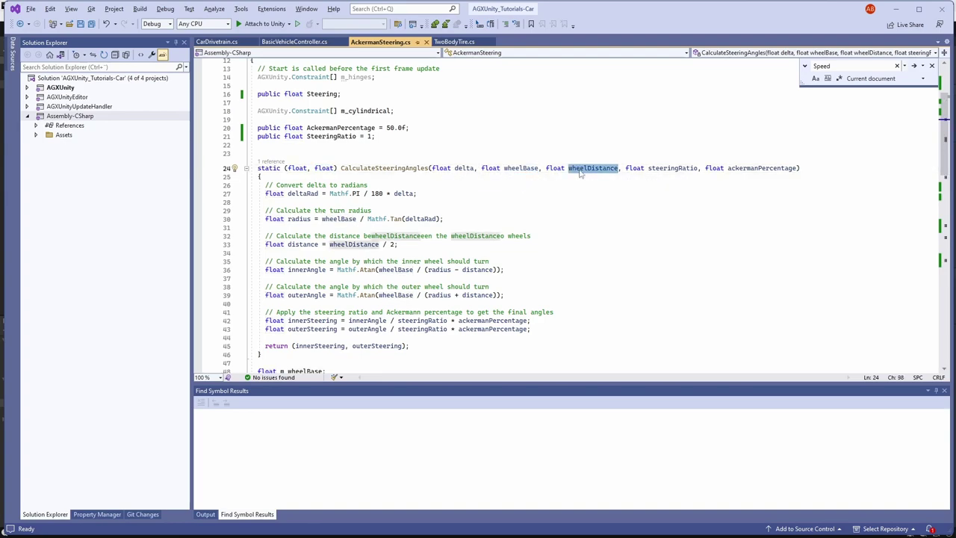
pyautogui.doubleClick(671, 168)
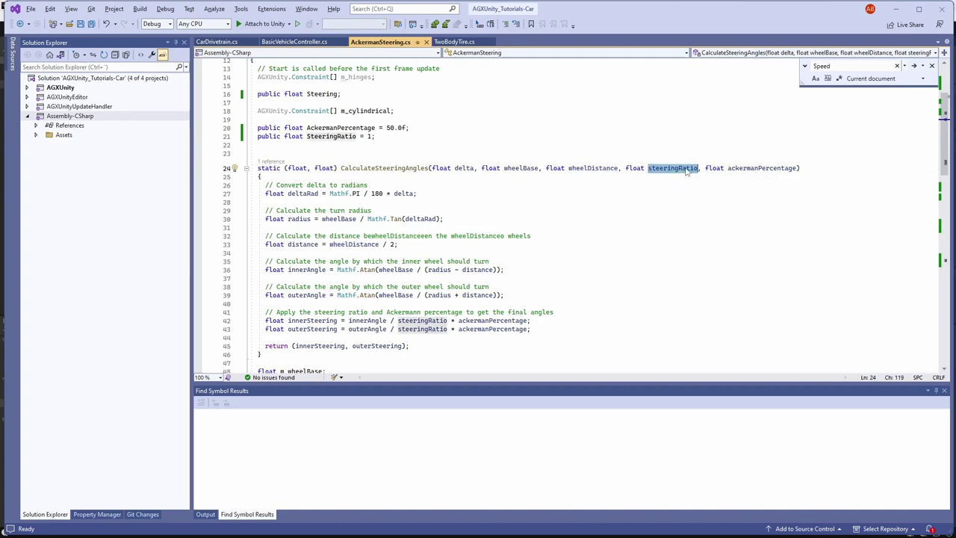
pyautogui.doubleClick(758, 167)
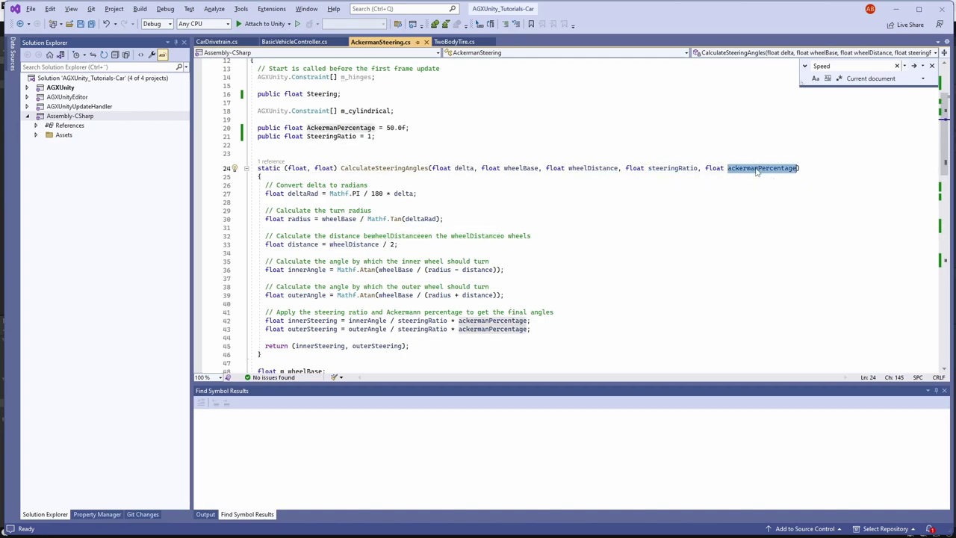
pyautogui.moveTo(422, 129)
pyautogui.mouseDown()
pyautogui.moveTo(254, 136)
pyautogui.moveTo(405, 136)
pyautogui.mouseUp()
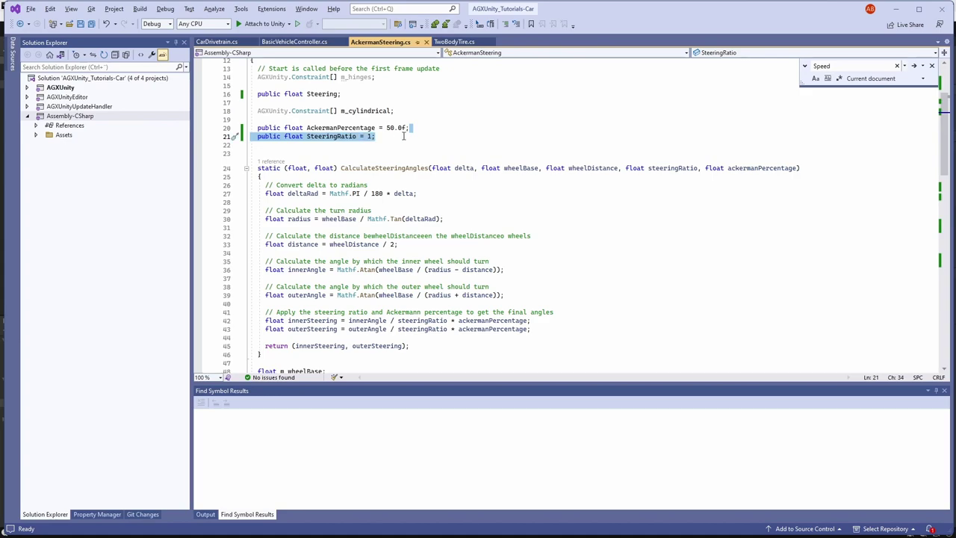
pyautogui.moveTo(435, 342); pyautogui.dragTo(226, 169)
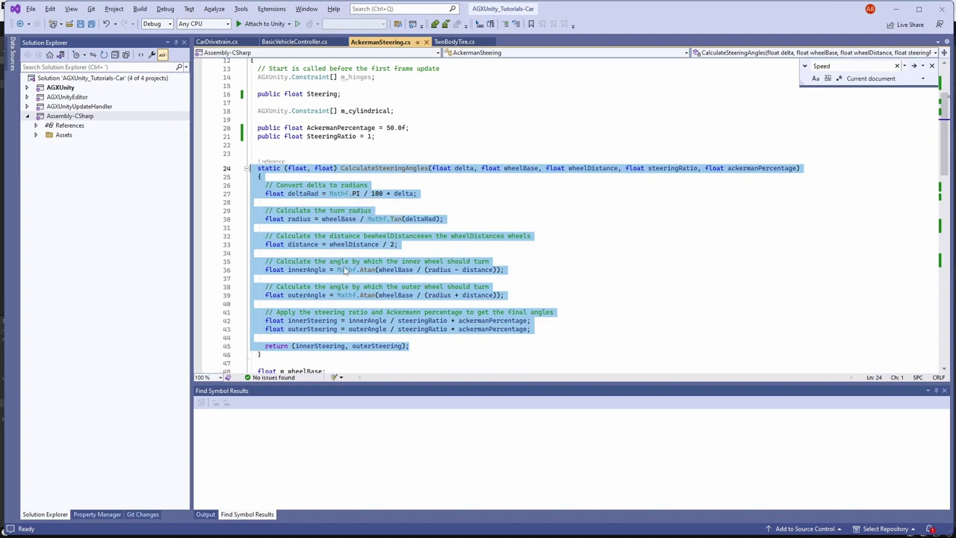
# Step: Examine how Initialize() in AckermanSteering finds the cylindrical constraints and the LeftFrontTire, RightFrontTire and RightRearTire bodies
pyautogui.scroll(-3, 401, 249)
pyautogui.scroll(-8, 401, 248)
pyautogui.click(342, 140)
pyautogui.moveTo(265, 157); pyautogui.dragTo(335, 163)
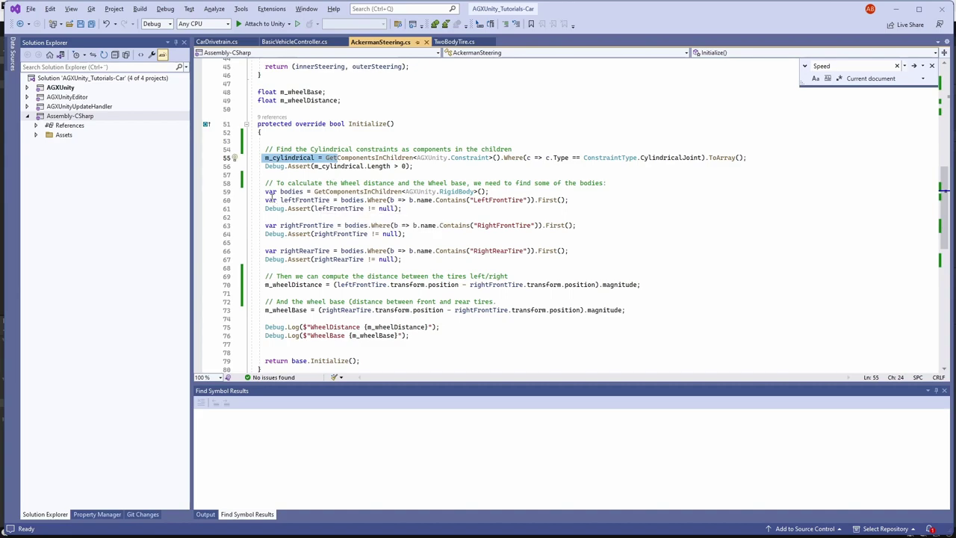
pyautogui.moveTo(262, 192); pyautogui.dragTo(447, 200)
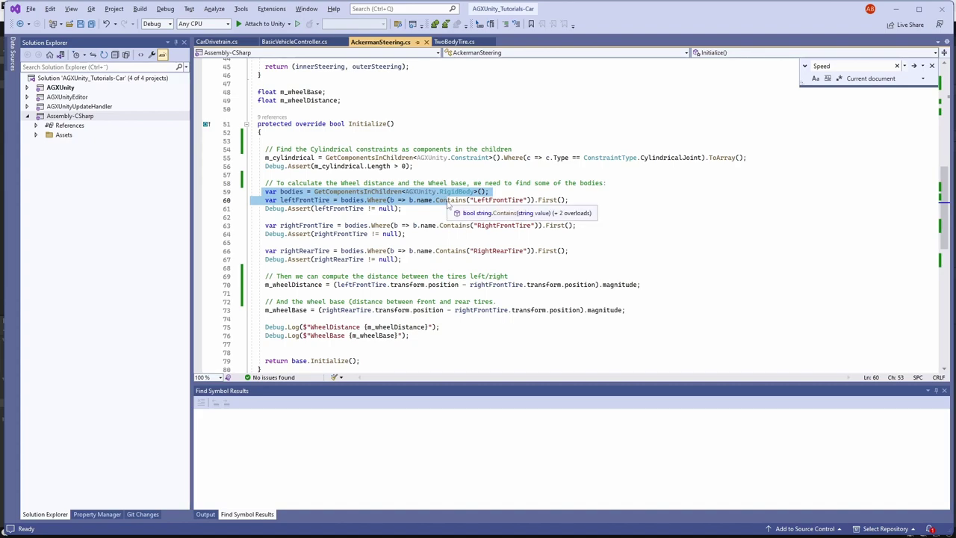
pyautogui.click(491, 203)
pyautogui.doubleClick(496, 225)
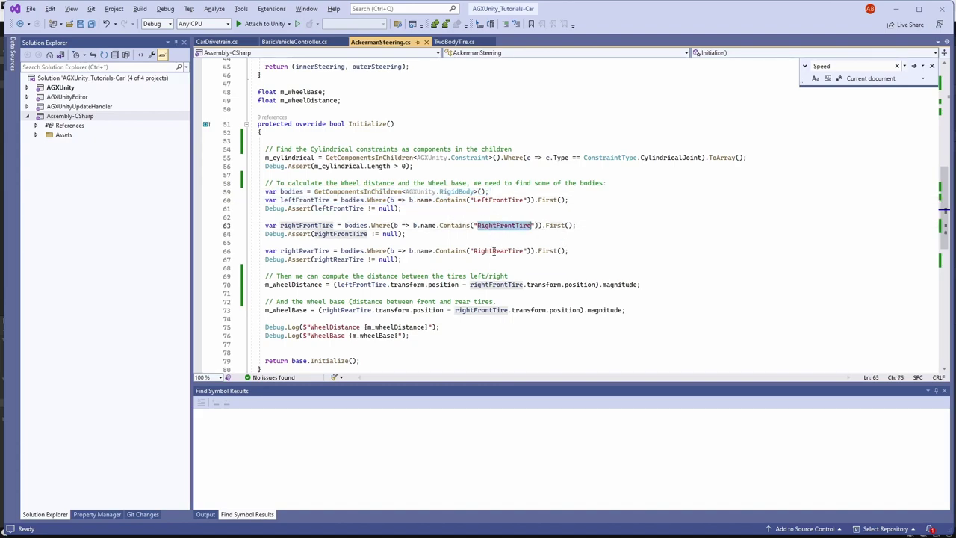
pyautogui.doubleClick(494, 250)
pyautogui.moveTo(265, 200); pyautogui.dragTo(590, 251)
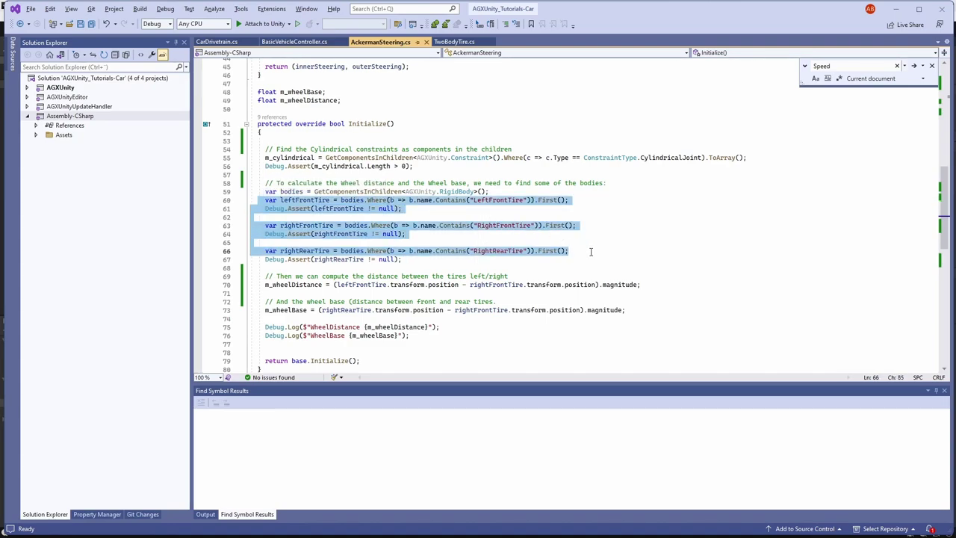
# Step: Examine how Initialize() computes m_wheelDistance and m_wheelBase, and the parameters of CalculateSteeringAngles that receive them
pyautogui.doubleClick(287, 286)
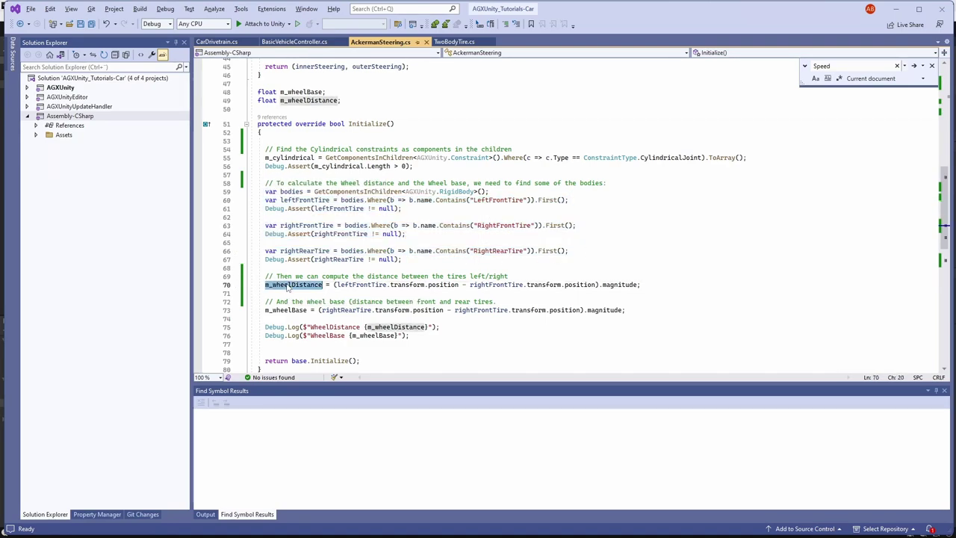
pyautogui.doubleClick(288, 310)
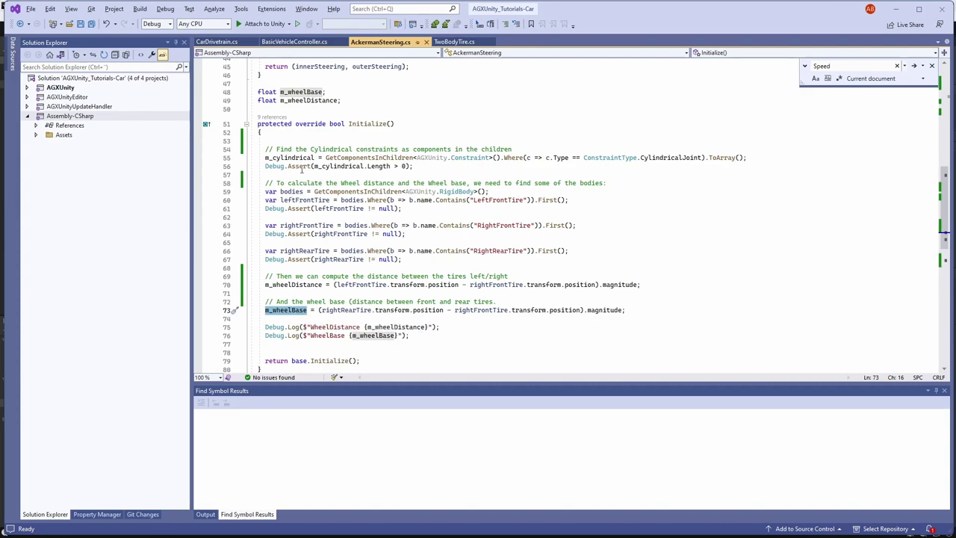
pyautogui.scroll(9, 349, 135)
pyautogui.click(376, 118)
pyautogui.doubleClick(377, 118)
# Step: Examine how Update() calls CalculateSteeringAngles with Steering and assigns the left and right angles to the cylindrical constraints' rotational lock controllers
pyautogui.scroll(-14, 367, 239)
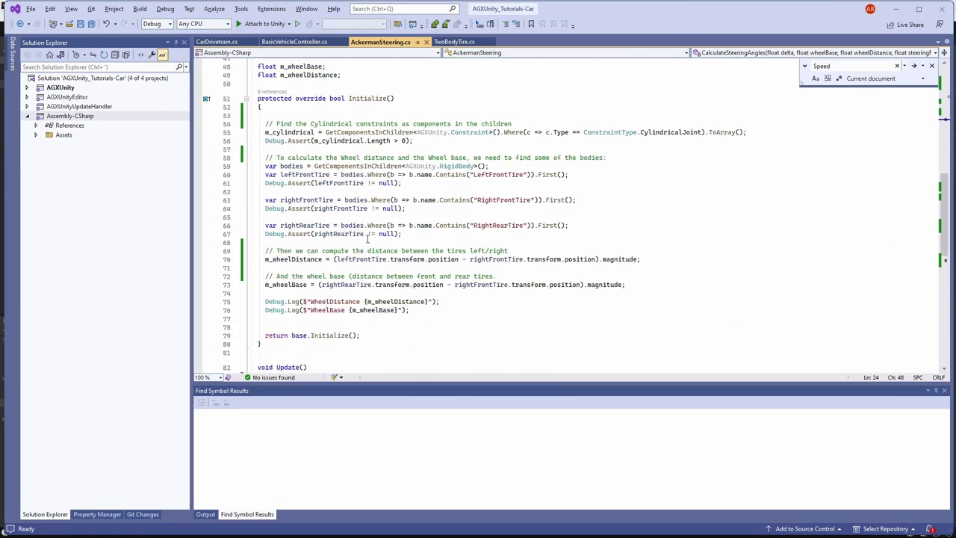
pyautogui.scroll(-1, 367, 239)
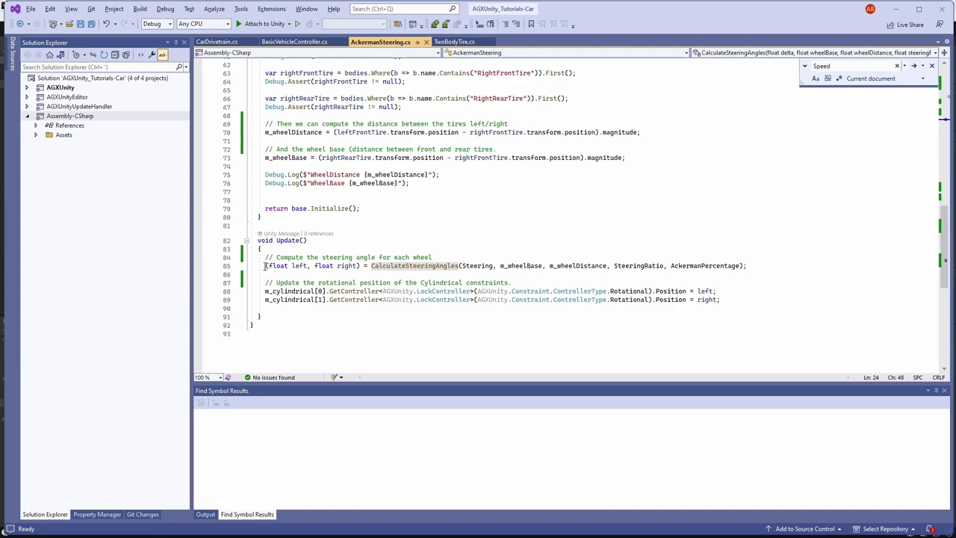
pyautogui.doubleClick(376, 266)
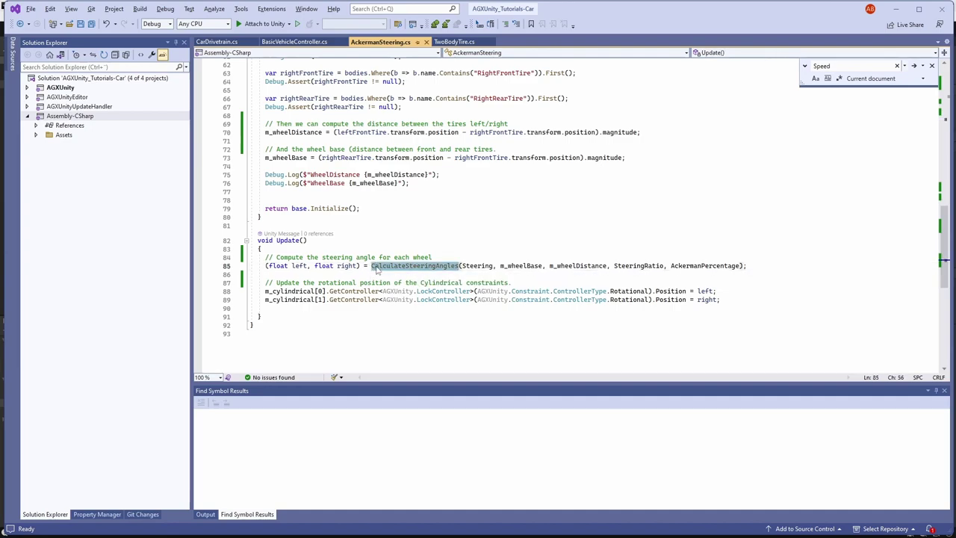
pyautogui.doubleClick(473, 267)
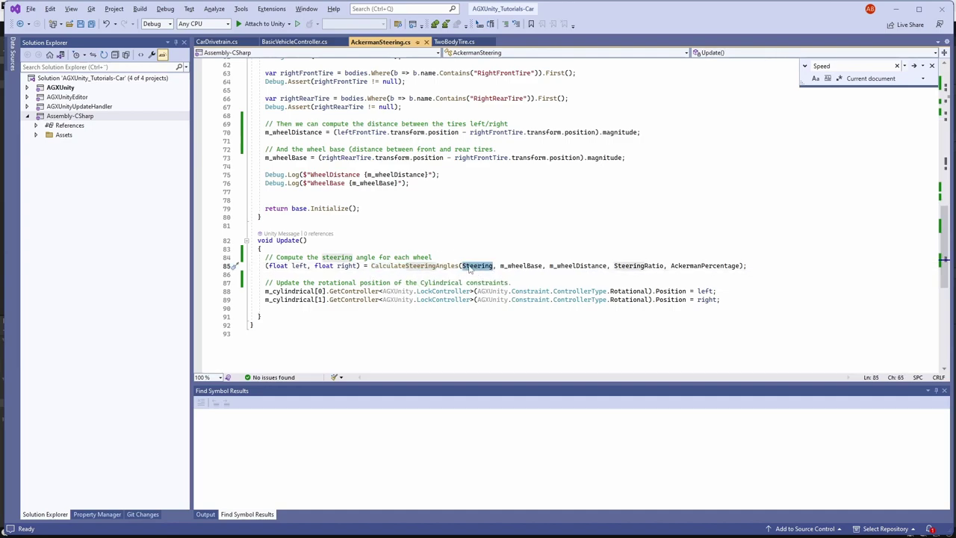
pyautogui.moveTo(292, 266); pyautogui.dragTo(359, 266)
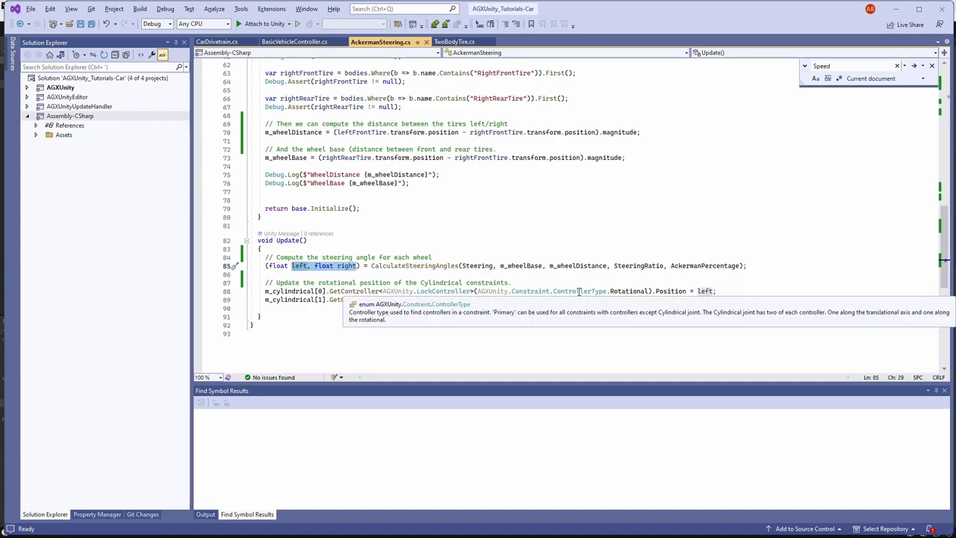
pyautogui.moveTo(595, 291); pyautogui.dragTo(739, 302)
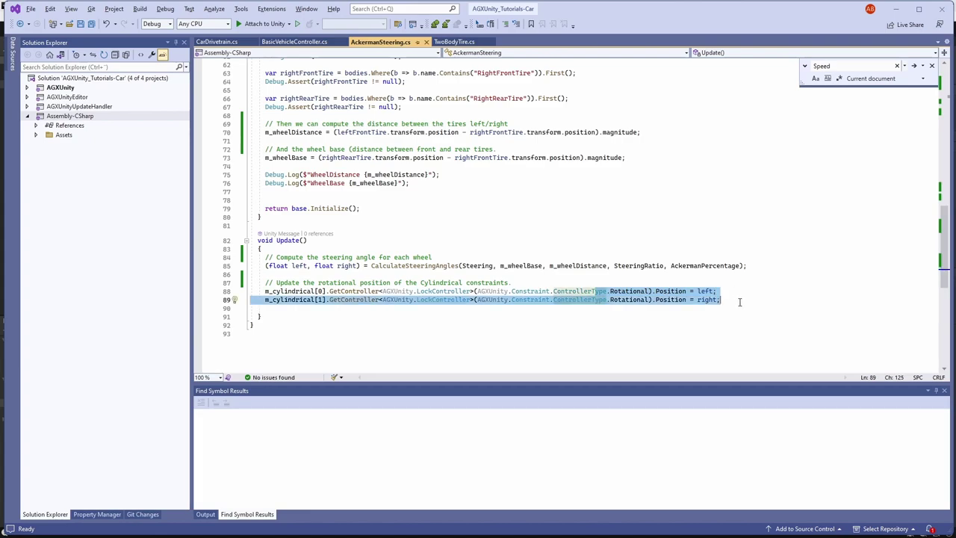
pyautogui.click(567, 241)
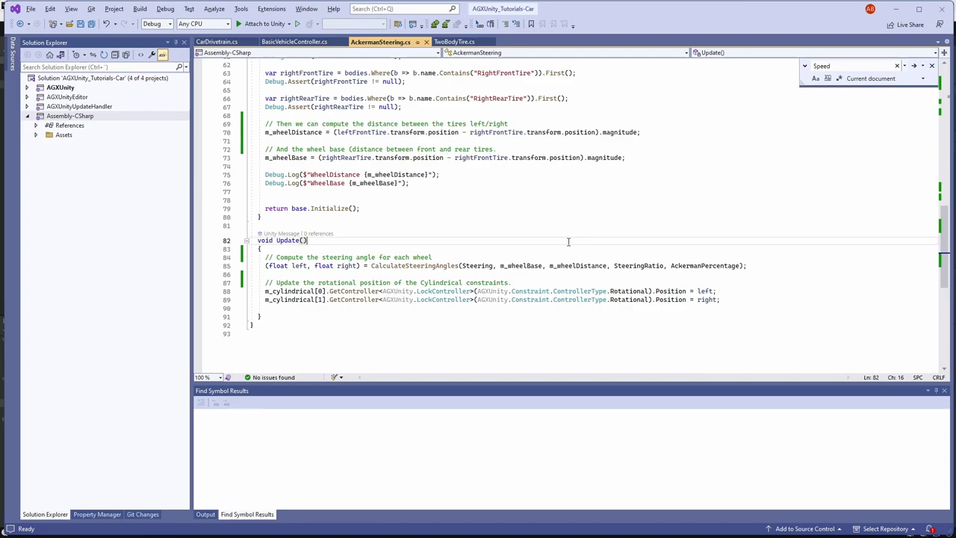
# Step: Switch to Unity and open the CarDrivetrain script of the Chrysler1500's Car Drivetrain component in Visual Studio, viewing its beginning
pyautogui.hotkey('alt', 'Tab')
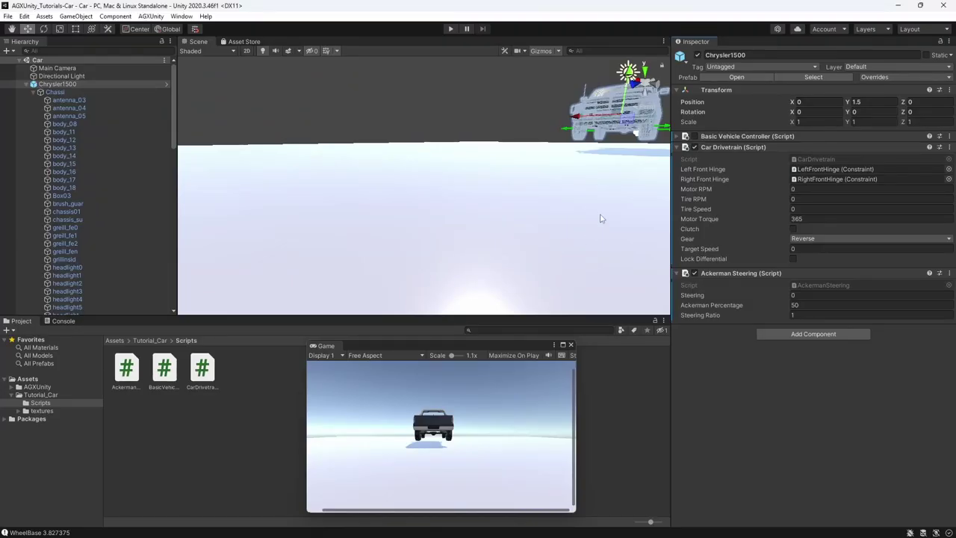
pyautogui.click(812, 160)
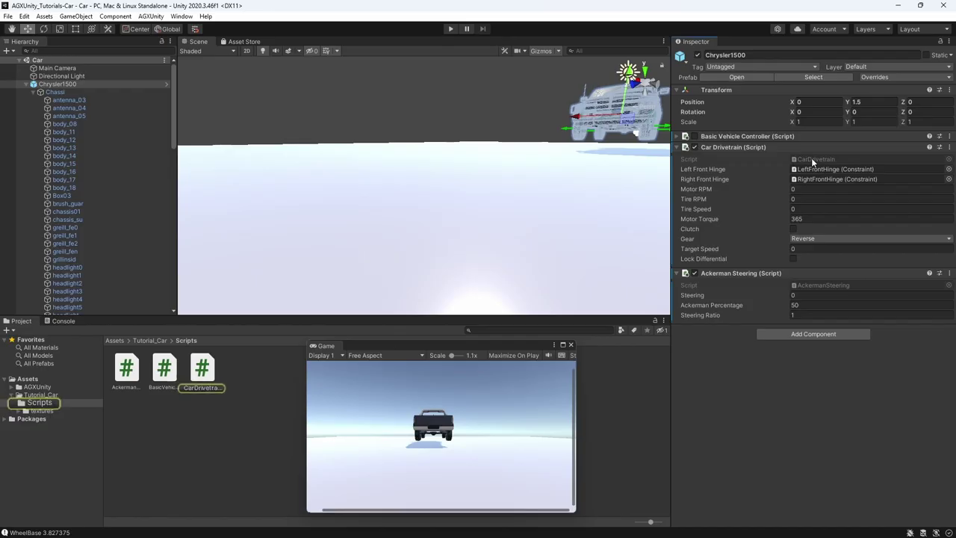
pyautogui.doubleClick(812, 160)
pyautogui.scroll(20, 363, 174)
pyautogui.scroll(2, 364, 173)
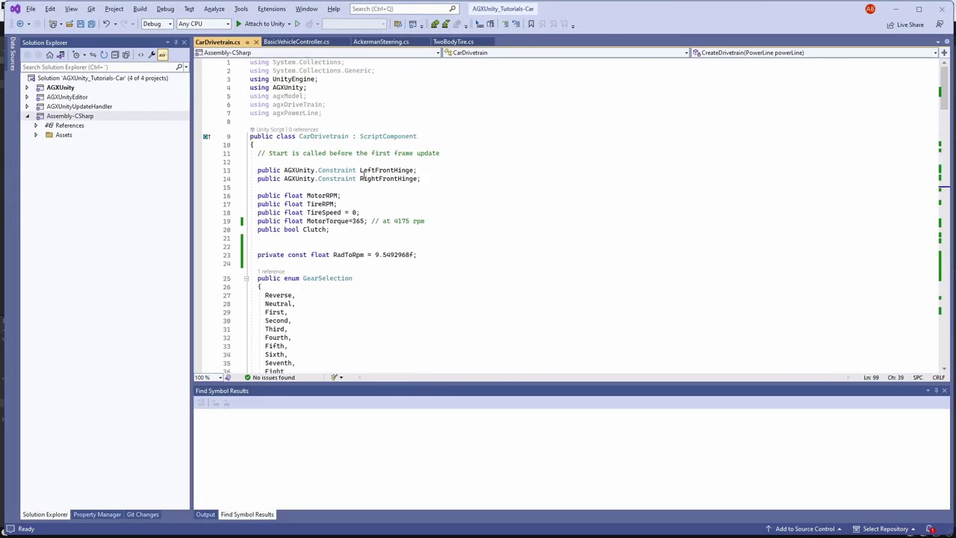
# Step: Examine the public motor, tire and clutch variables of CarDrivetrain and the gears in the GearSelection enum
pyautogui.scroll(-2, 364, 173)
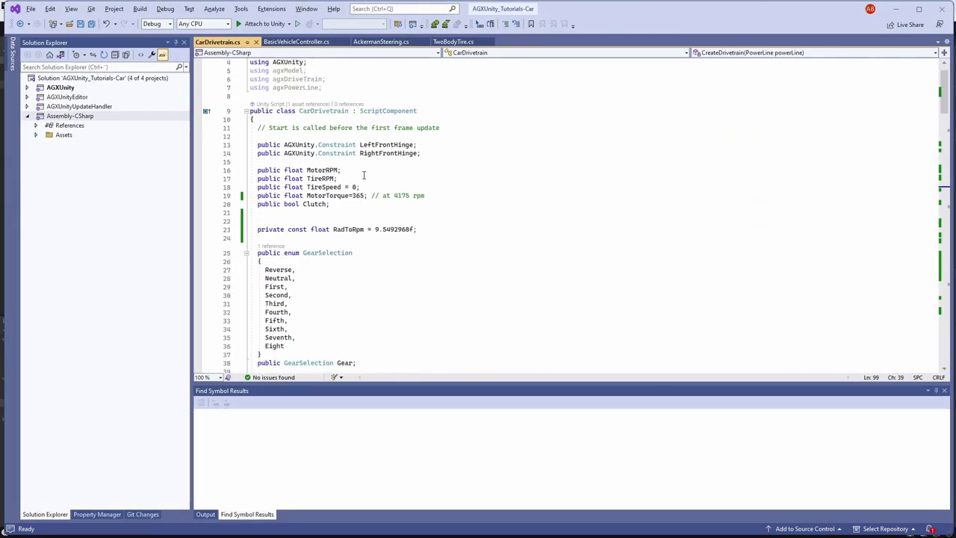
pyautogui.moveTo(270, 144); pyautogui.dragTo(443, 178)
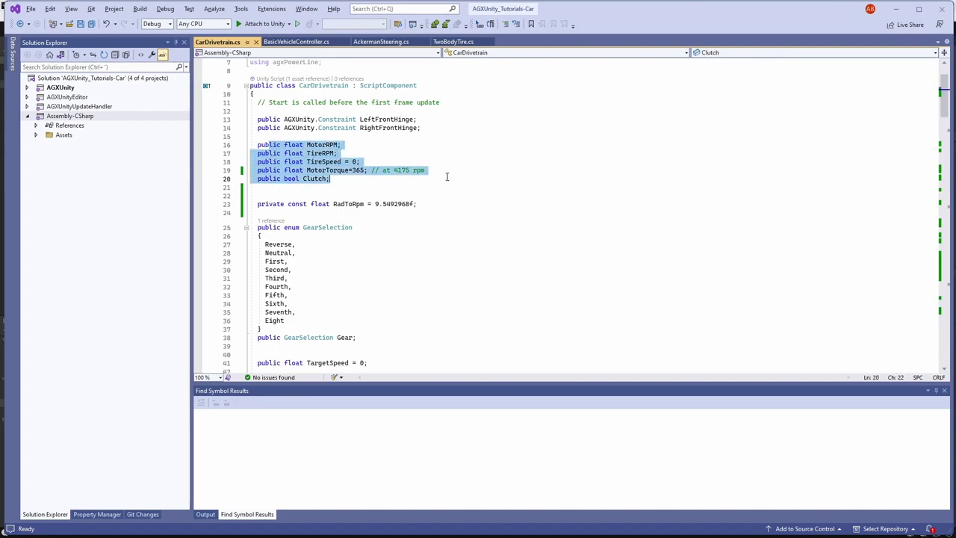
pyautogui.scroll(-3, 443, 177)
pyautogui.scroll(-3, 442, 177)
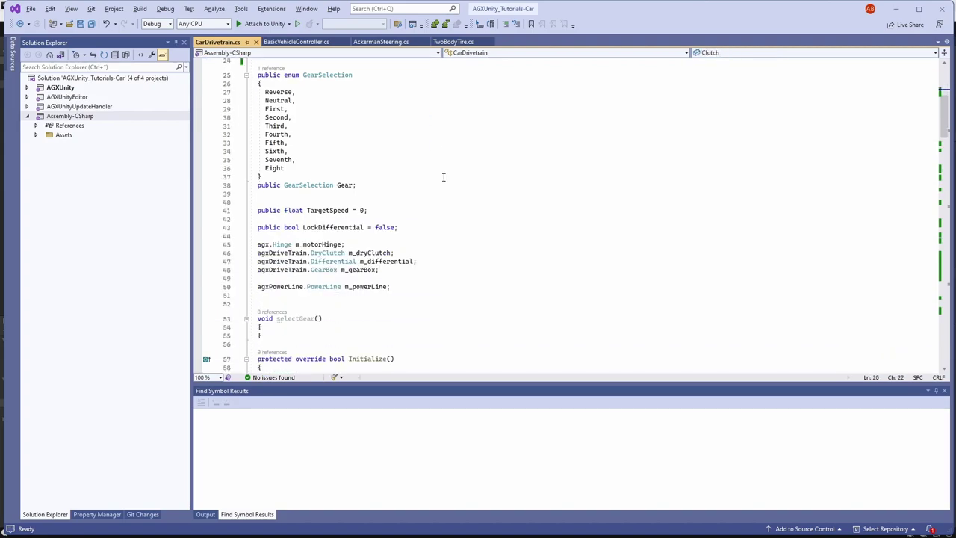
pyautogui.moveTo(265, 91); pyautogui.dragTo(337, 160)
pyautogui.scroll(-4, 339, 160)
pyautogui.scroll(-5, 340, 160)
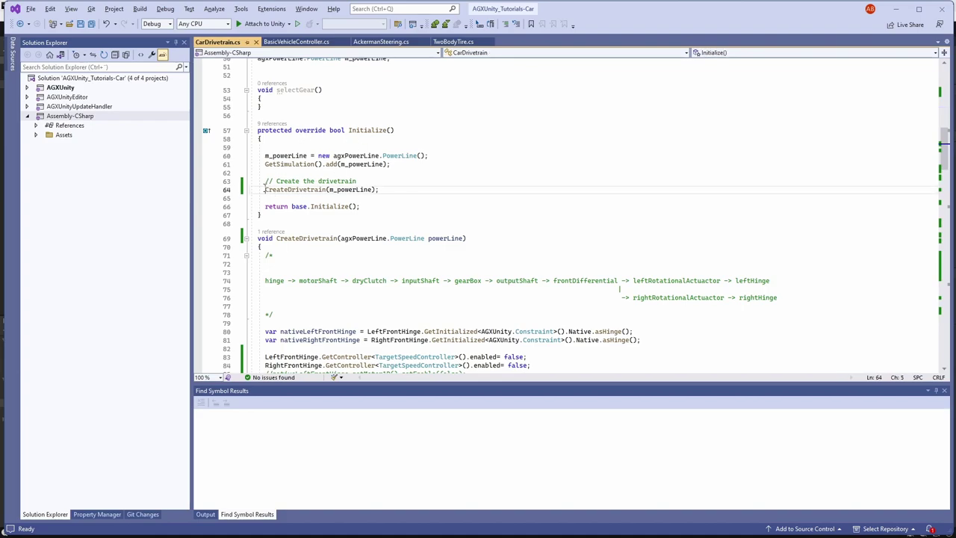
# Step: Examine the CreateDrivetrain call in Initialize() and the commented drivetrain chain from hinge through motorShaft, dryClutch and gearBox to frontDifferential
pyautogui.moveTo(265, 189); pyautogui.dragTo(401, 187)
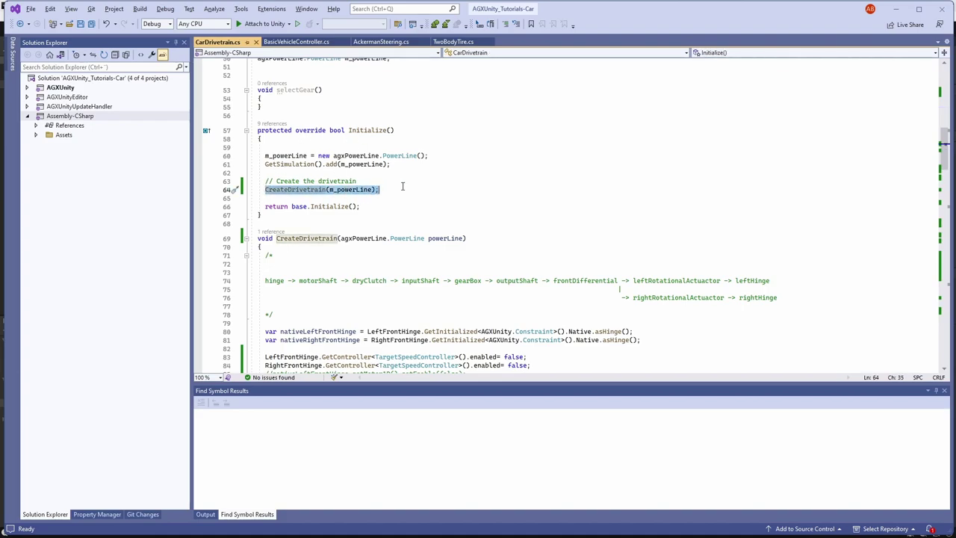
pyautogui.scroll(-3, 401, 187)
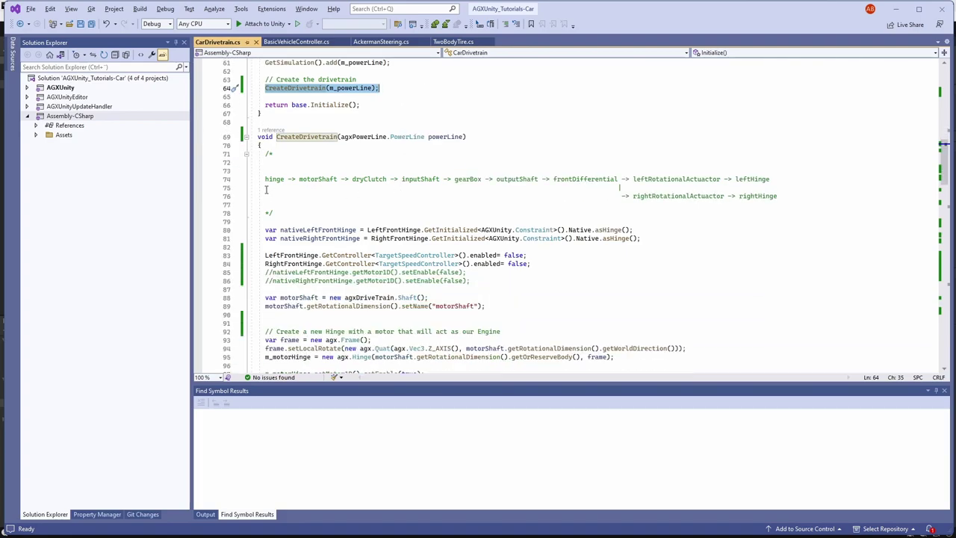
pyautogui.moveTo(265, 178); pyautogui.dragTo(286, 179)
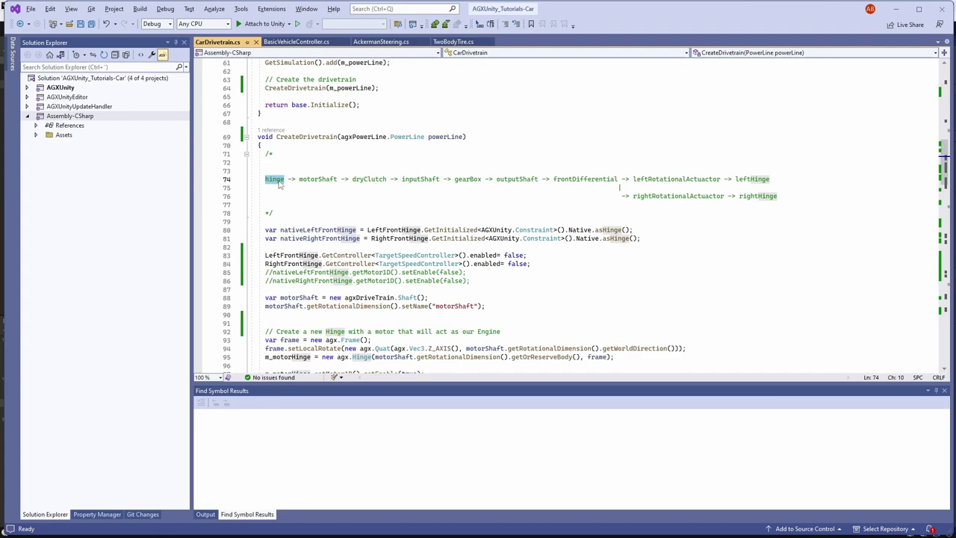
pyautogui.doubleClick(317, 179)
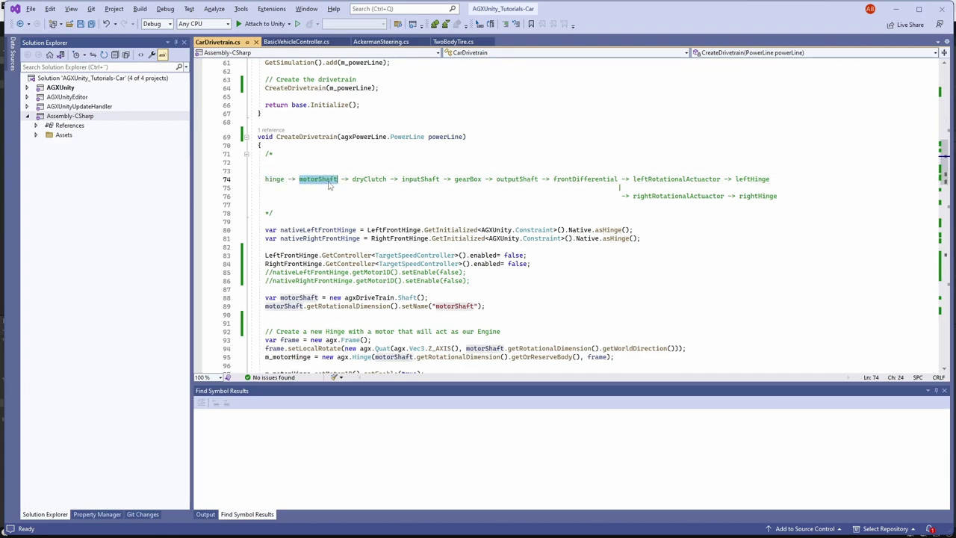
pyautogui.doubleClick(371, 180)
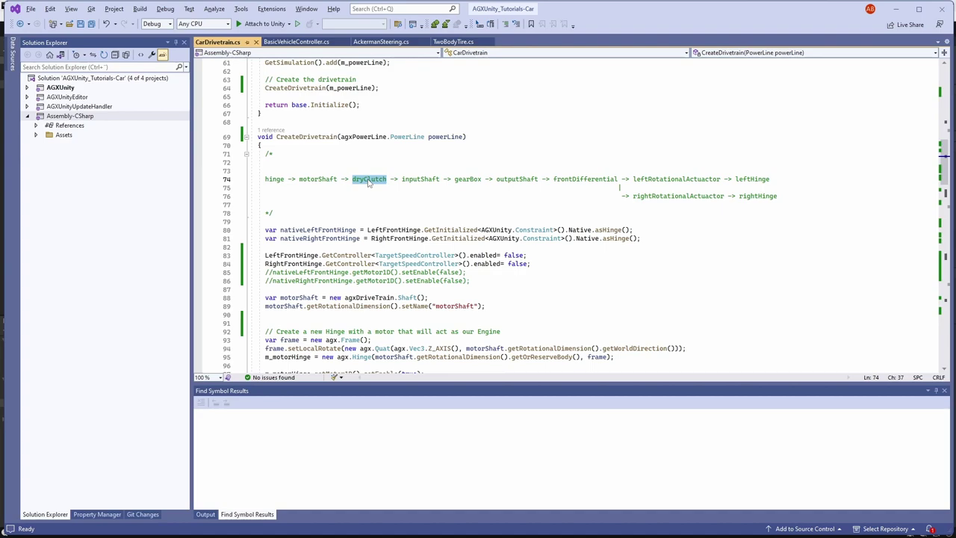
pyautogui.doubleClick(436, 179)
pyautogui.doubleClick(464, 183)
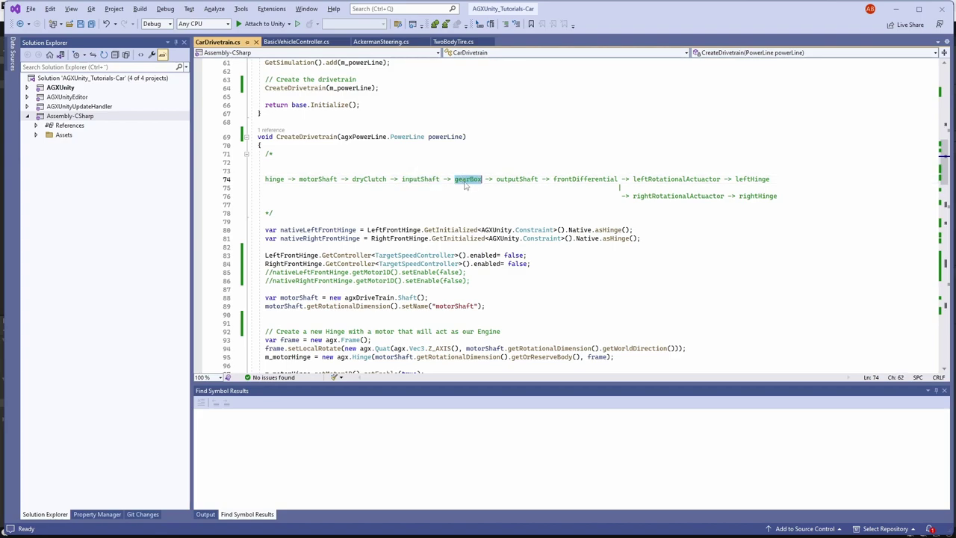
pyautogui.doubleClick(526, 180)
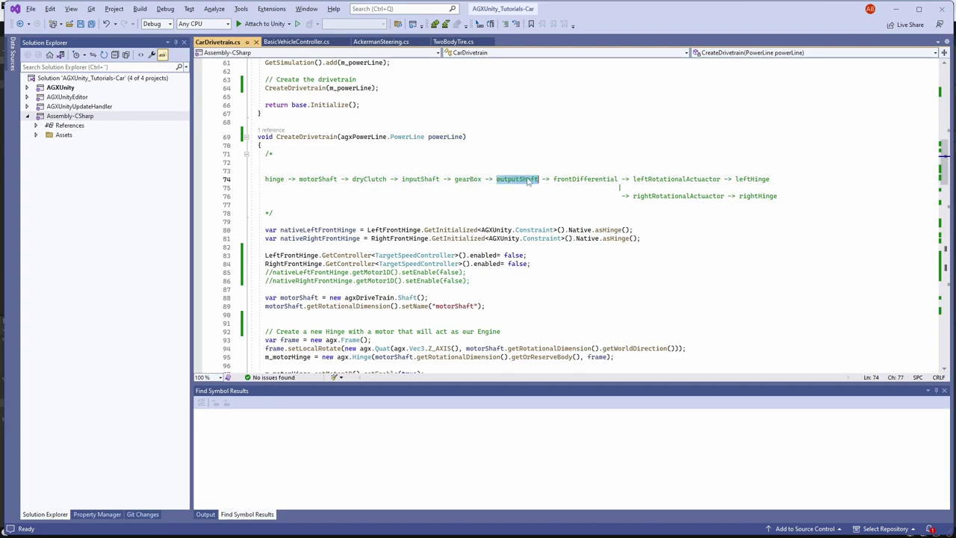
pyautogui.doubleClick(586, 181)
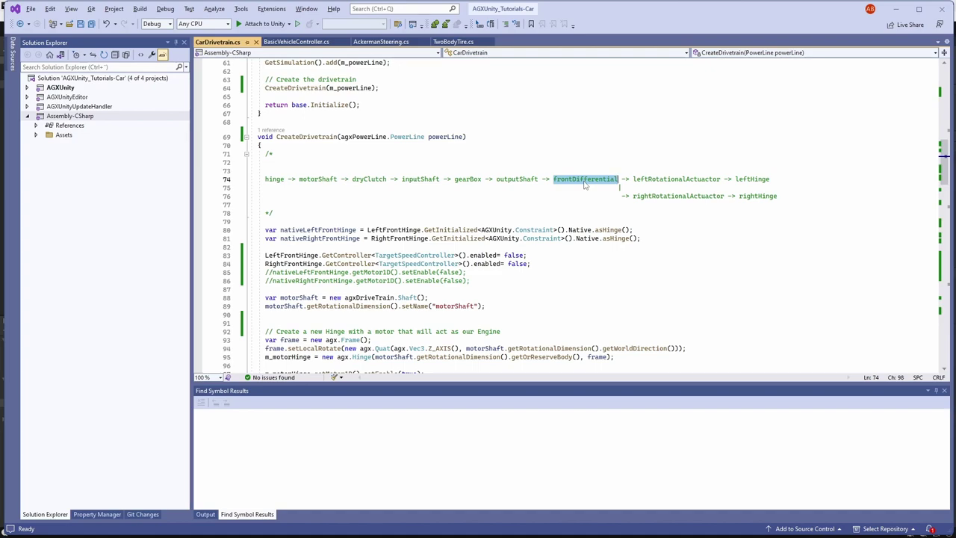
# Step: Examine how frontDifferential branches through the left and right rotational actuators to leftHinge and rightHinge in the drivetrain comment
pyautogui.doubleClick(668, 179)
pyautogui.doubleClick(672, 197)
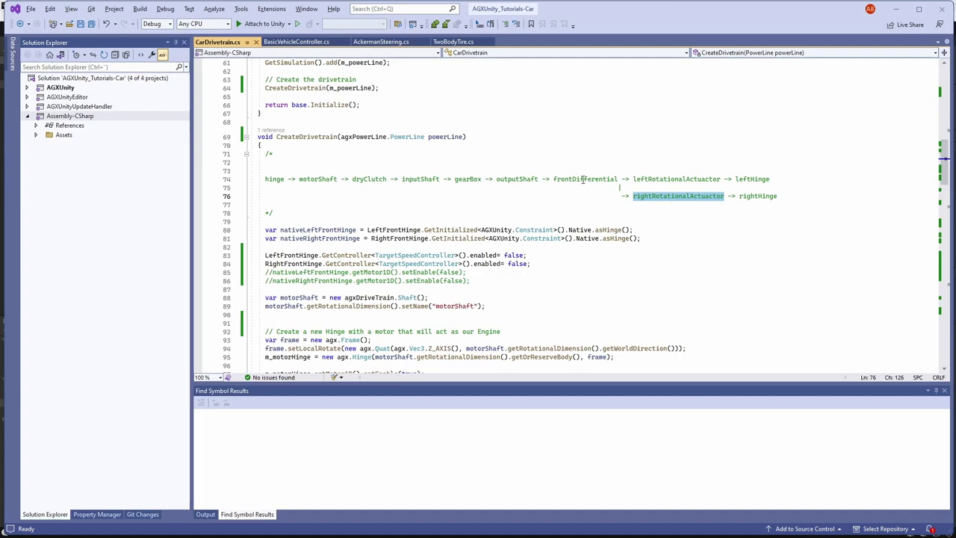
pyautogui.doubleClick(585, 180)
pyautogui.doubleClick(662, 179)
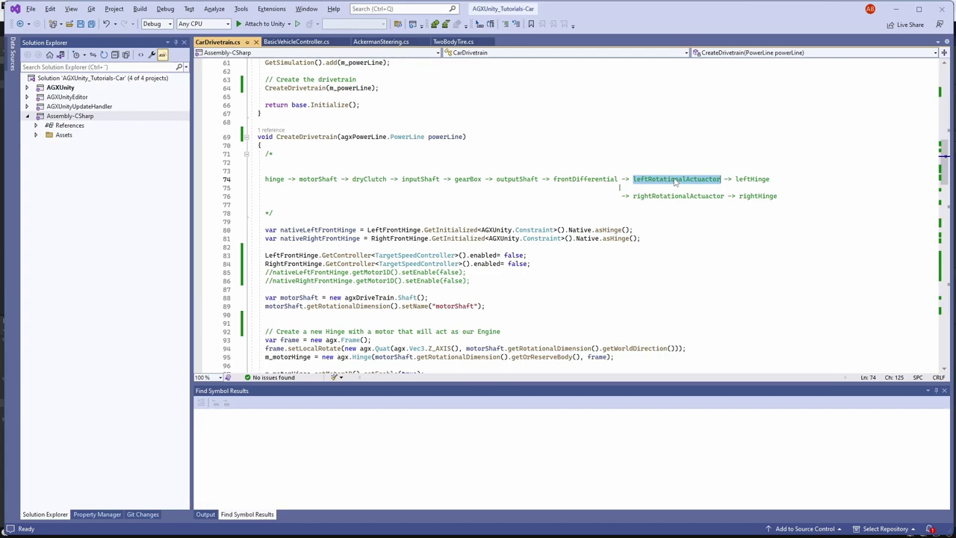
pyautogui.press('Up')
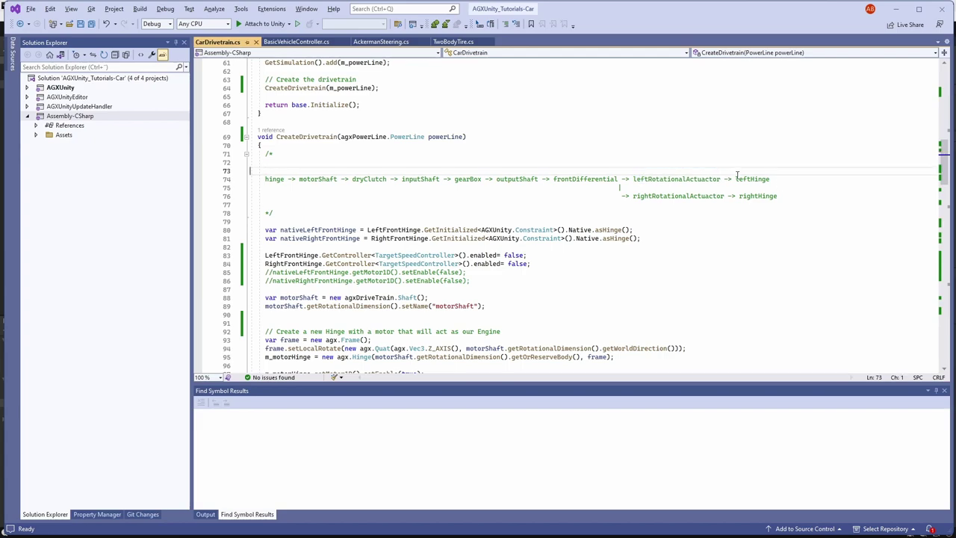
pyautogui.doubleClick(680, 199)
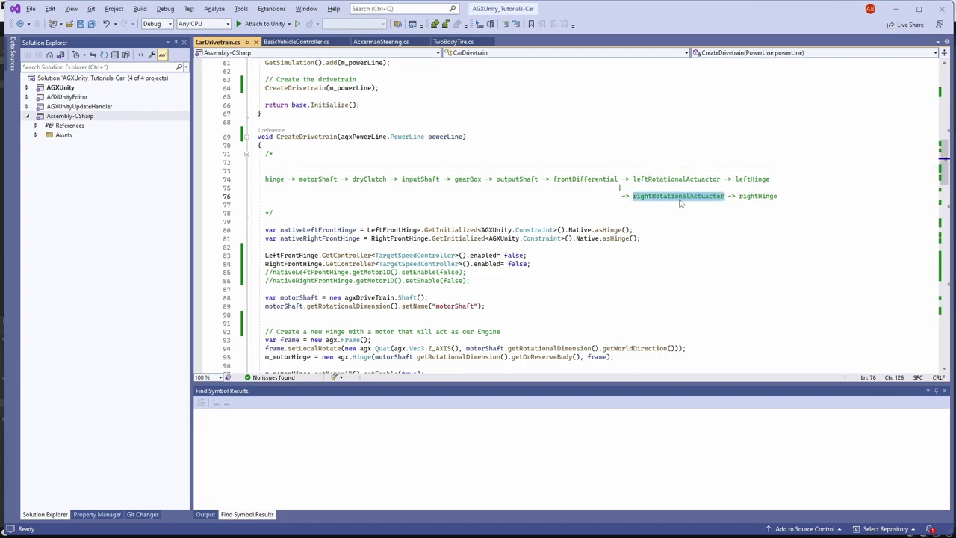
pyautogui.doubleClick(757, 198)
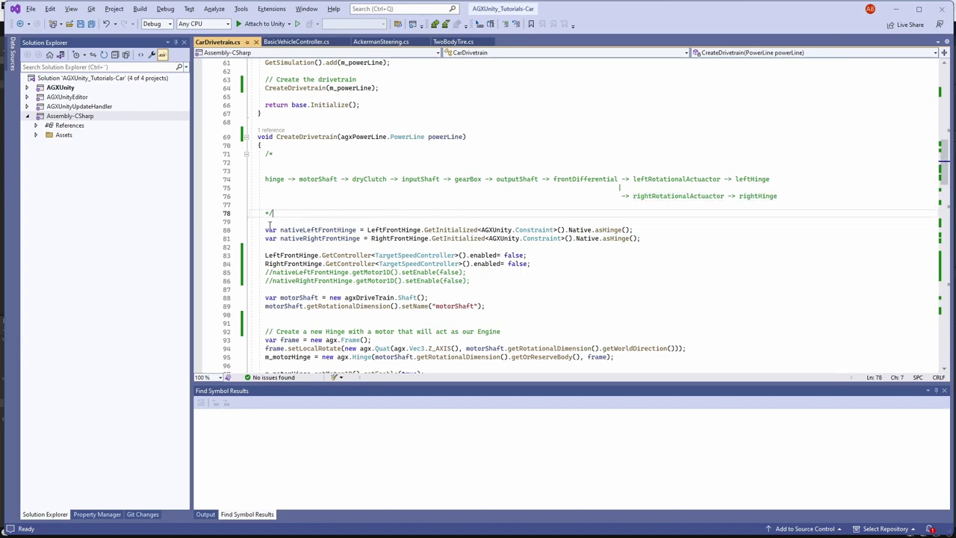
# Step: Examine the front hinge setup, the gearRatios entries and the m_dryClutch time constant and torque capacity in CreateDrivetrain
pyautogui.moveTo(258, 230); pyautogui.dragTo(347, 264)
pyautogui.scroll(-9, 348, 264)
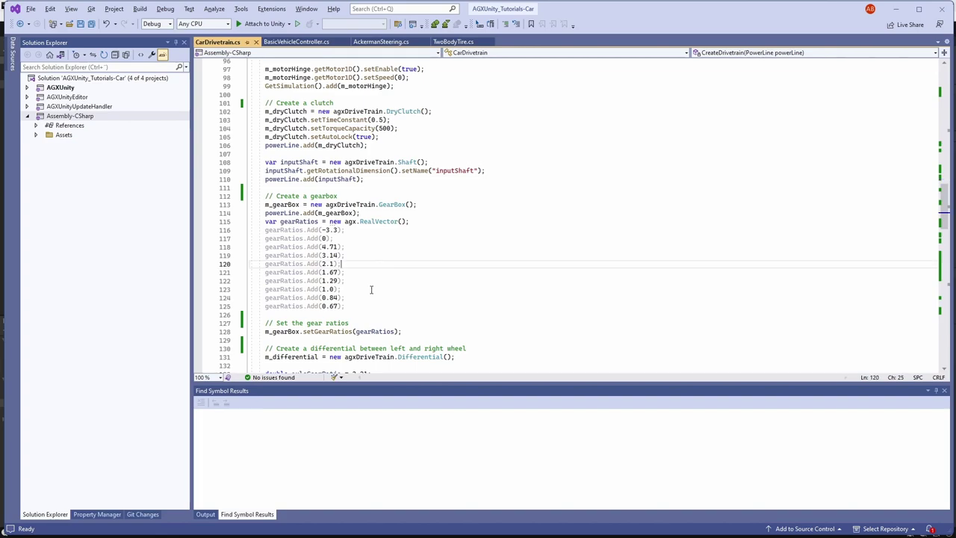
pyautogui.moveTo(346, 306); pyautogui.dragTo(249, 231)
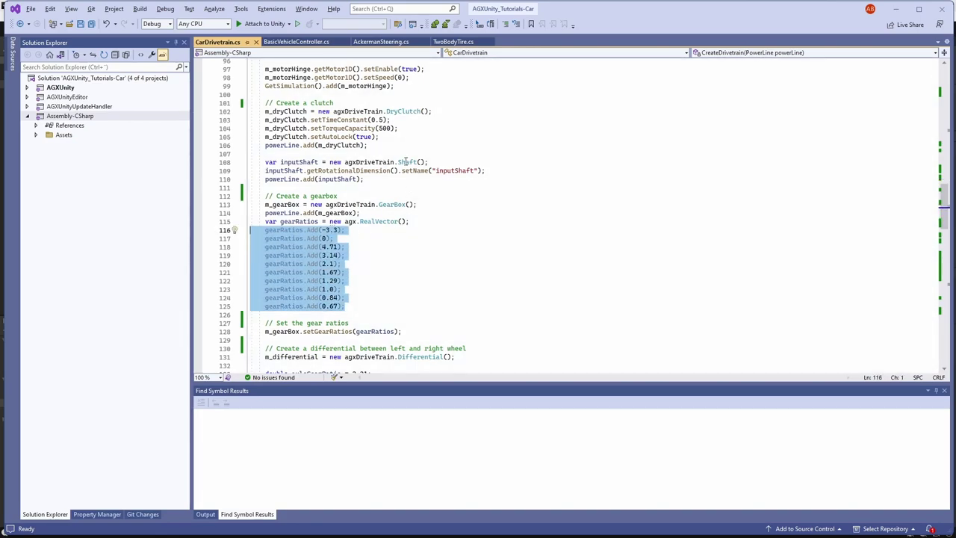
pyautogui.moveTo(411, 129); pyautogui.dragTo(249, 111)
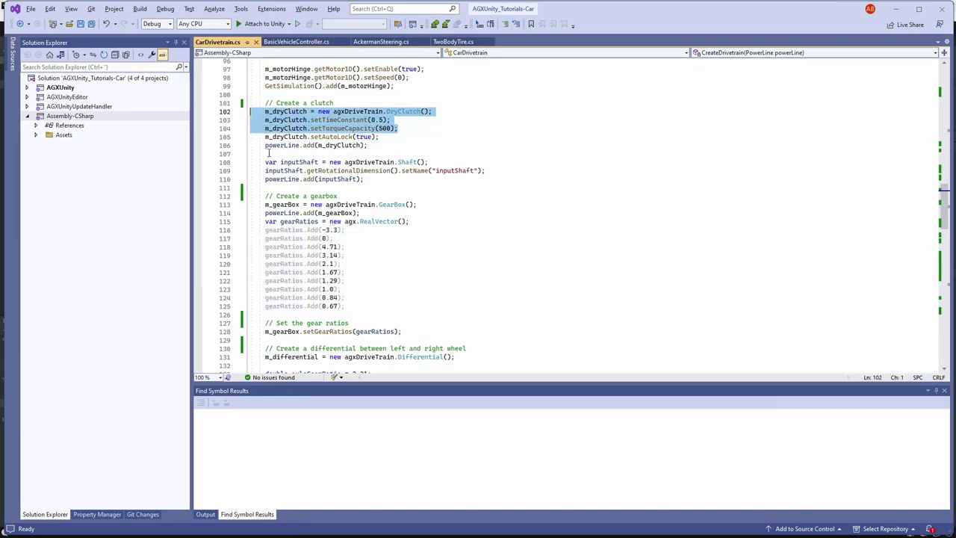
# Step: Examine the differential and wheel actuator creation, the component connections and the Update() method of CarDrivetrain
pyautogui.scroll(-3, 364, 246)
pyautogui.scroll(-12, 365, 247)
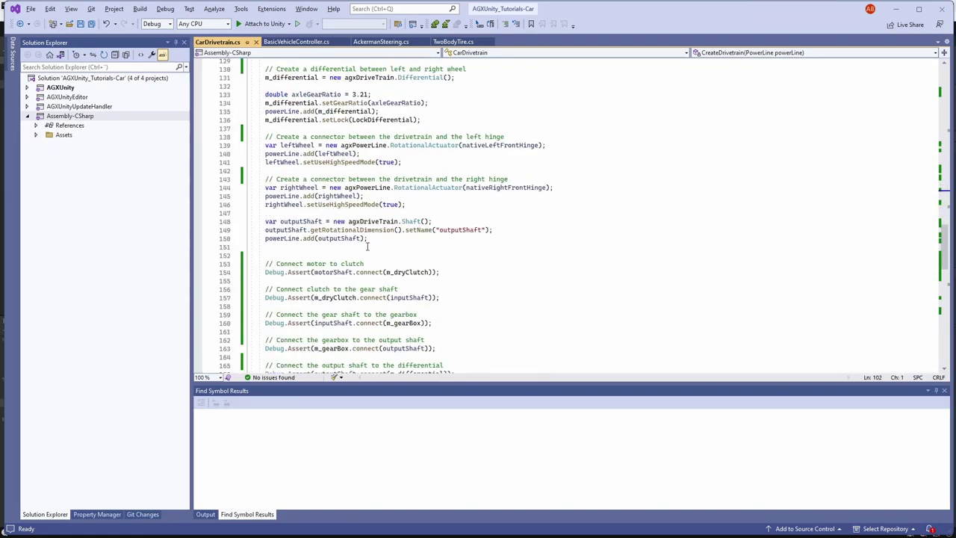
pyautogui.scroll(-6, 367, 247)
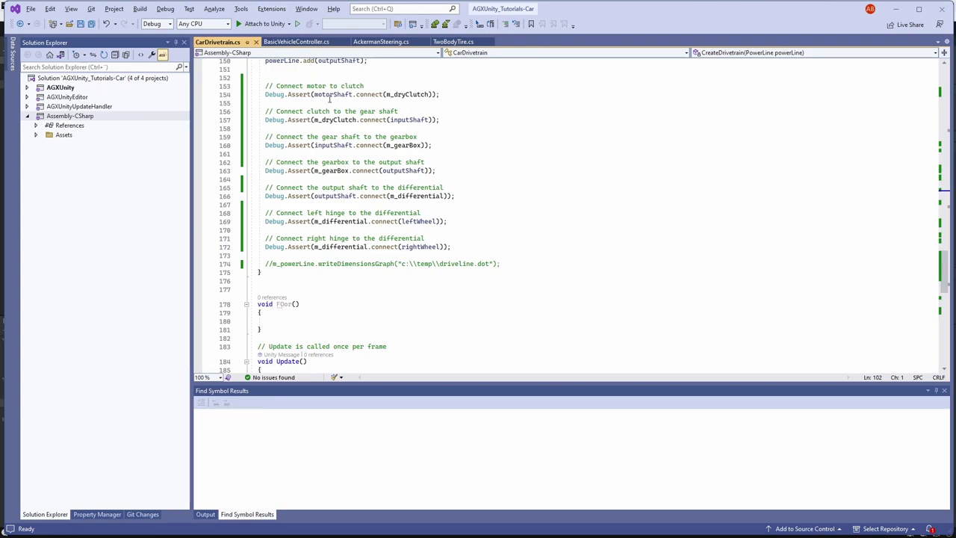
pyautogui.scroll(-4, 335, 163)
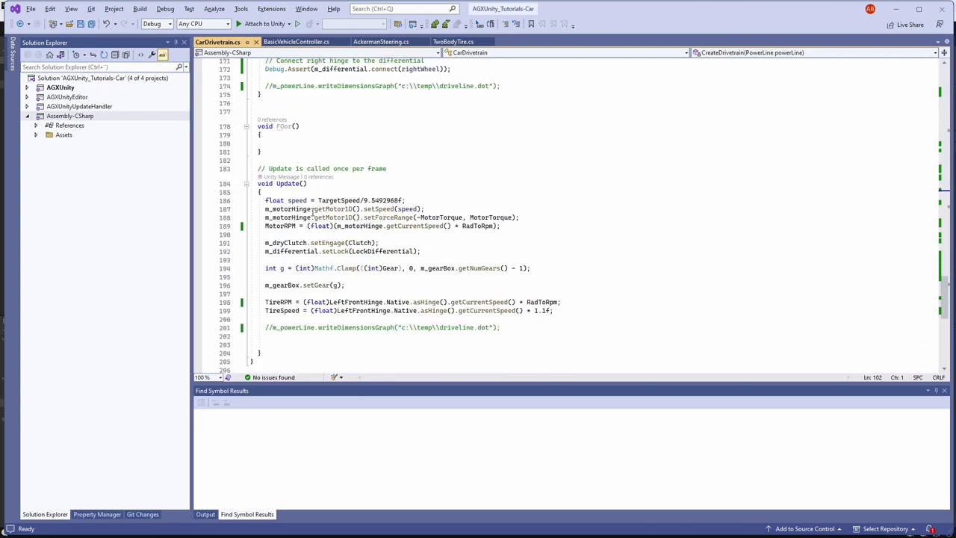
# Step: Examine how Update() converts TargetSpeed and applies the speed and MotorTorque force range to the m_motorHinge motor
pyautogui.click(332, 203)
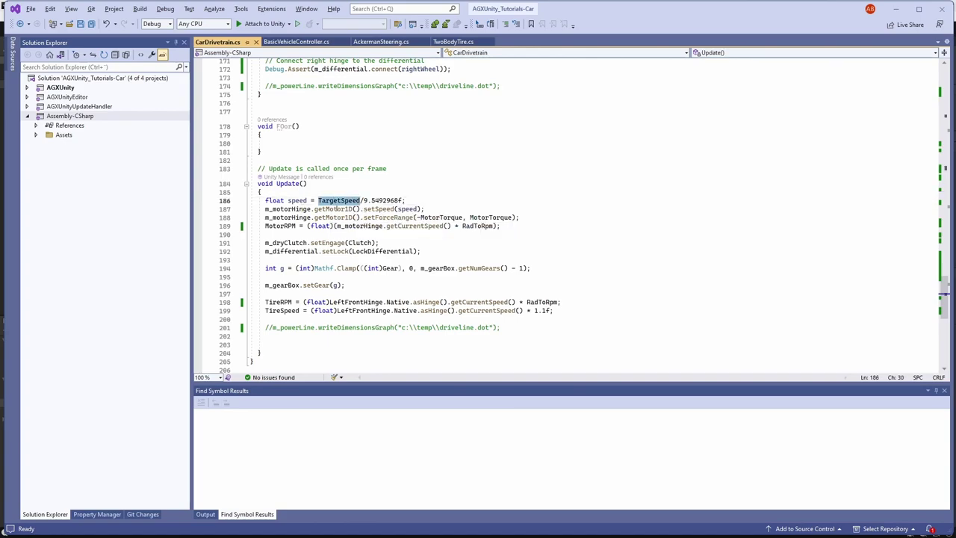
pyautogui.click(297, 201)
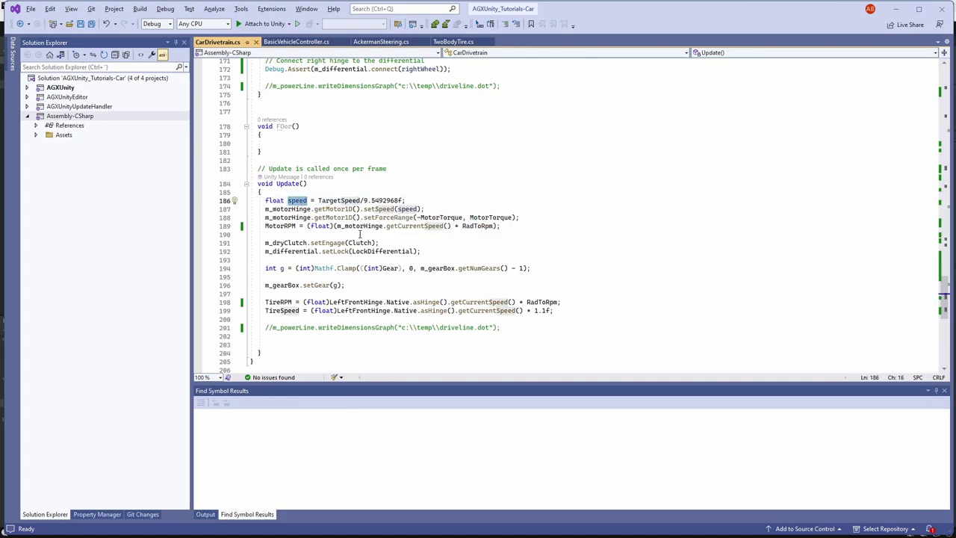
pyautogui.moveTo(266, 209); pyautogui.dragTo(436, 207)
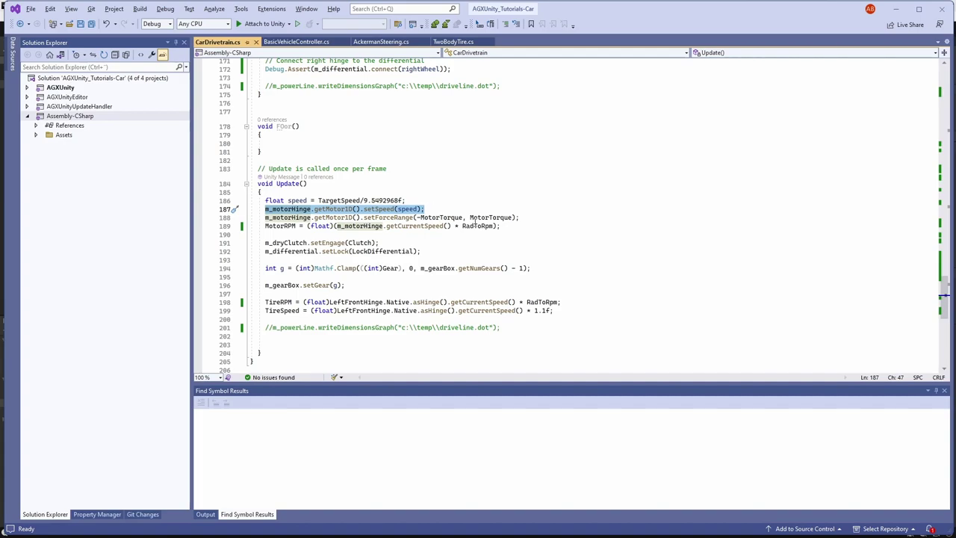
pyautogui.moveTo(520, 217); pyautogui.dragTo(265, 221)
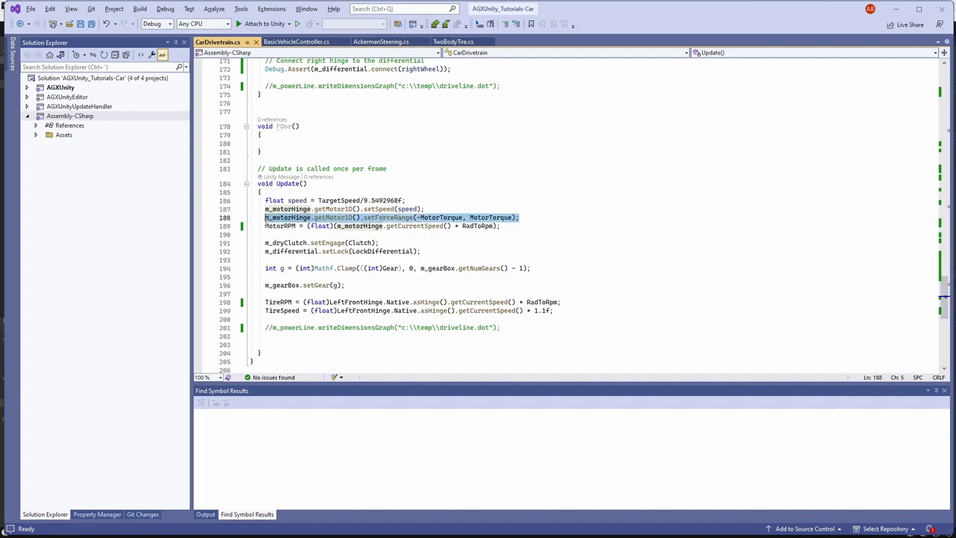
pyautogui.doubleClick(503, 217)
pyautogui.doubleClick(441, 218)
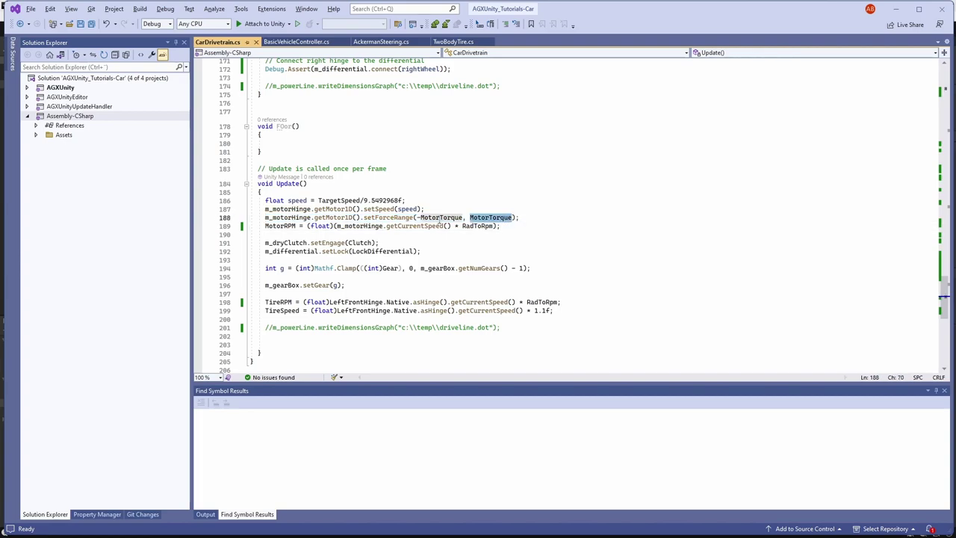
pyautogui.doubleClick(287, 210)
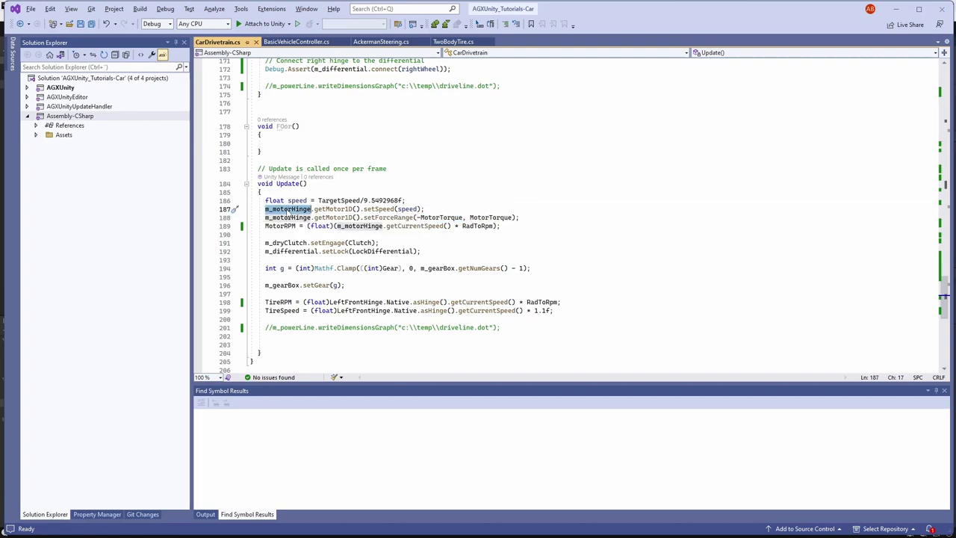
# Step: Examine the clutch engagement, differential lock, gear setting and the TireRPM and TireSpeed calculations in Update()
pyautogui.moveTo(263, 242); pyautogui.dragTo(383, 243)
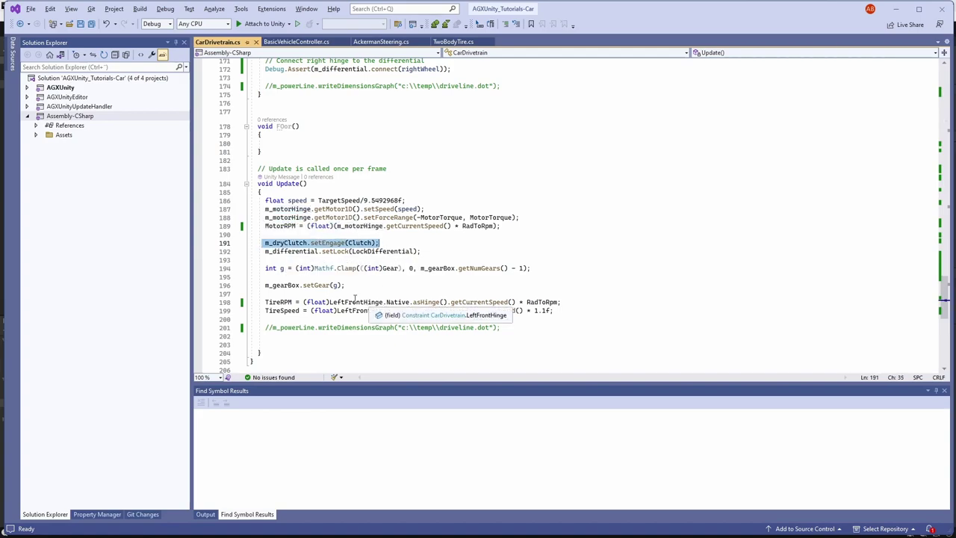
pyautogui.moveTo(265, 251); pyautogui.dragTo(423, 250)
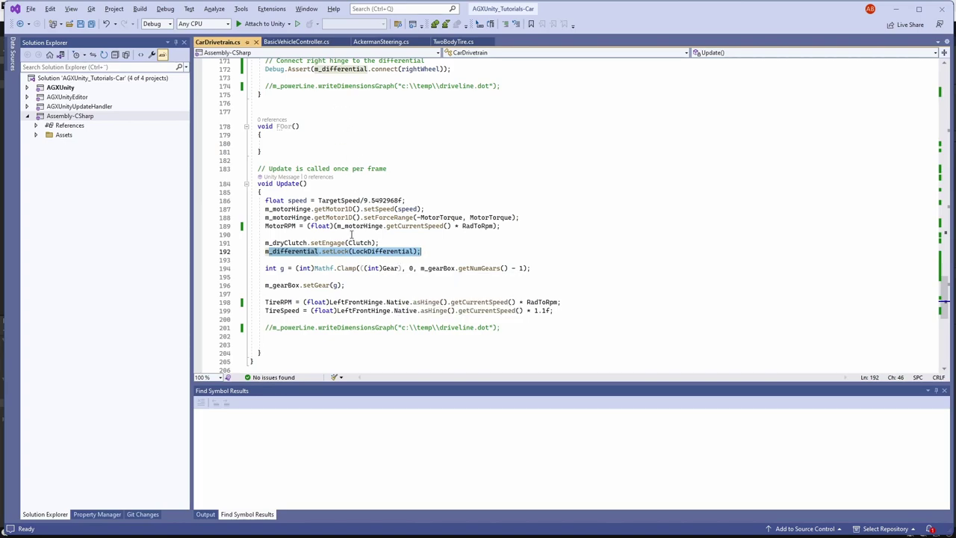
pyautogui.moveTo(265, 284); pyautogui.dragTo(344, 284)
pyautogui.moveTo(267, 302); pyautogui.dragTo(553, 310)
pyautogui.scroll(-2, 578, 312)
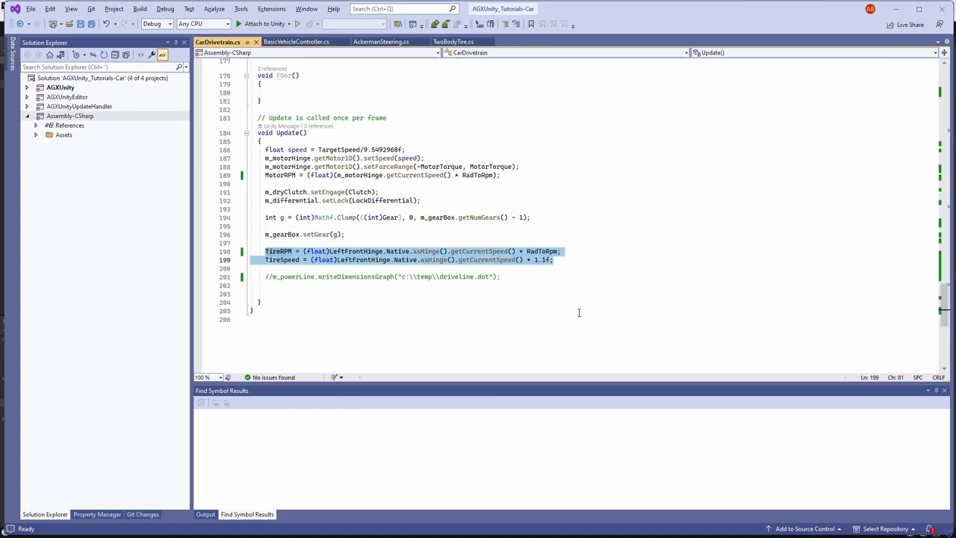
pyautogui.doubleClick(284, 253)
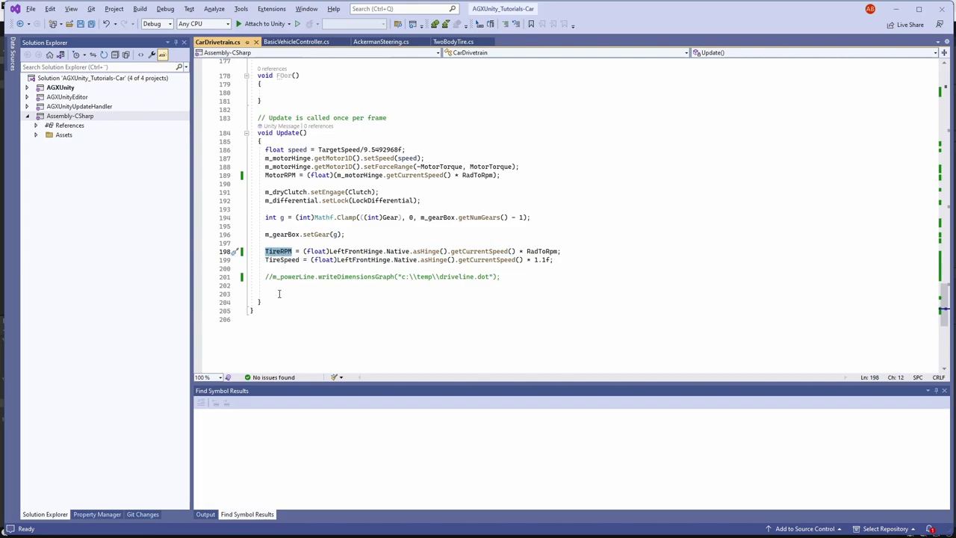
pyautogui.doubleClick(282, 260)
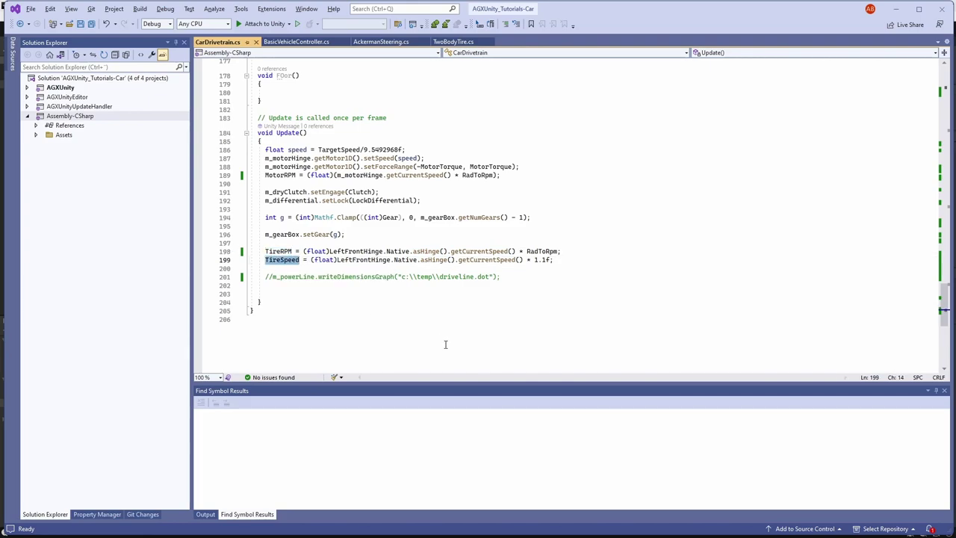
pyautogui.scroll(6, 445, 344)
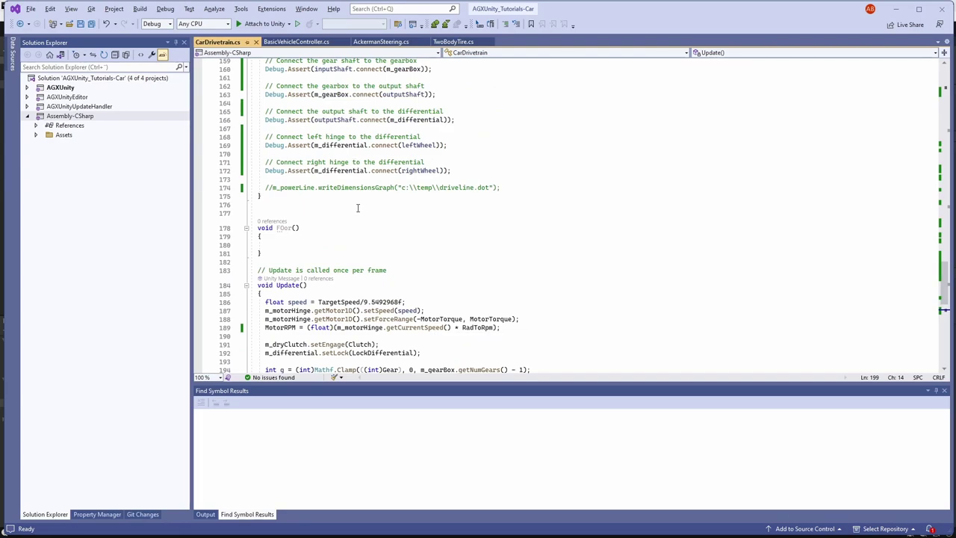
# Step: Switch to the Unity editor and frame the Chrysler1500 truck in the Scene view
pyautogui.hotkey('alt', 'Tab')
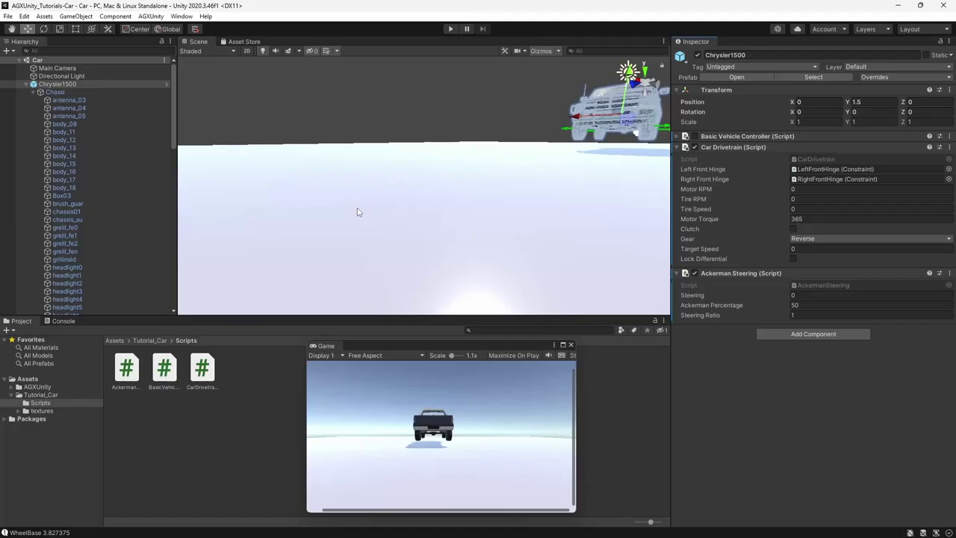
pyautogui.press('f')
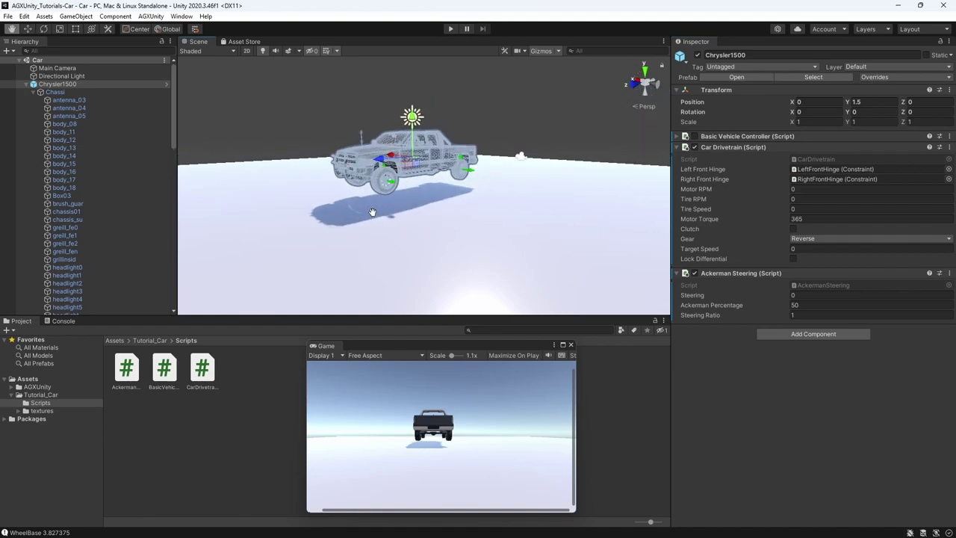
pyautogui.scroll(1, 377, 216)
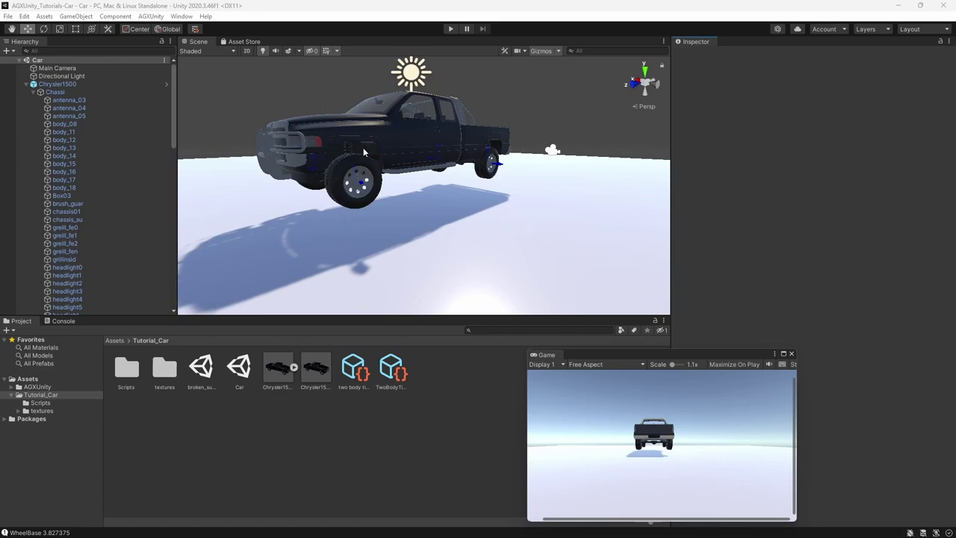
# Step: Create an AGXUnity shape material named TireMaterial in the Tutorial_Car folder
pyautogui.rightClick(278, 445)
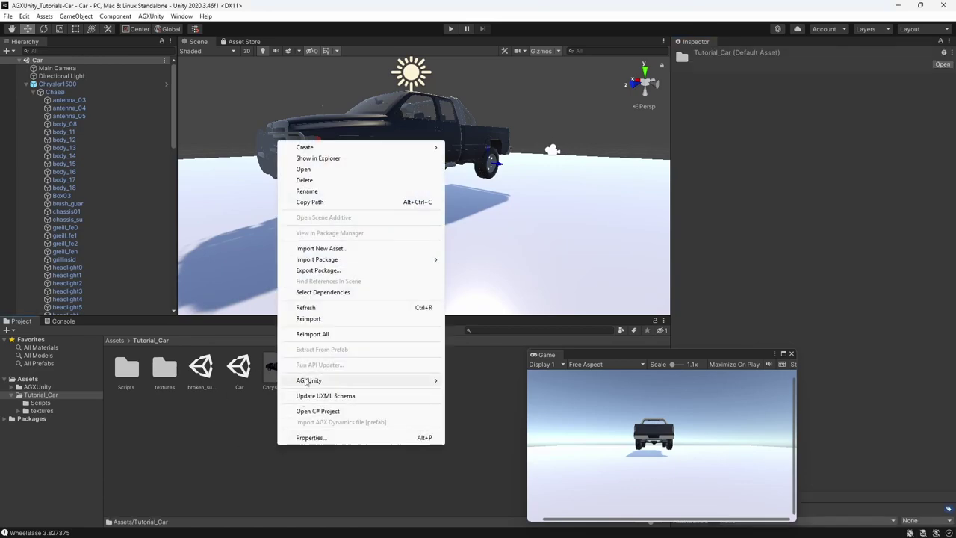
pyautogui.click(478, 211)
pyautogui.write('TireMaterial')
pyautogui.press('Return')
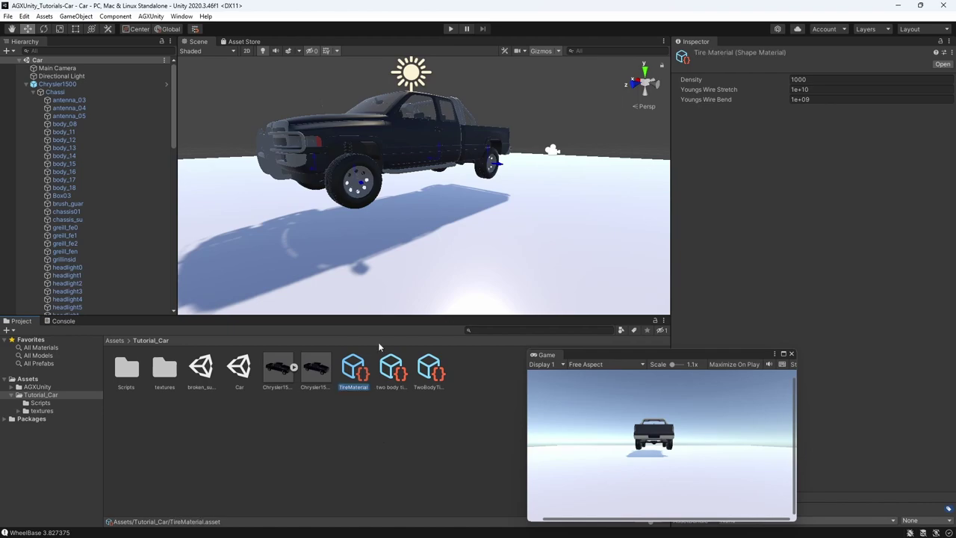
# Step: Create a second AGXUnity shape material named GroundMaterial in the Tutorial_Car folder
pyautogui.rightClick(381, 418)
pyautogui.moveTo(430, 348)
pyautogui.click(627, 179)
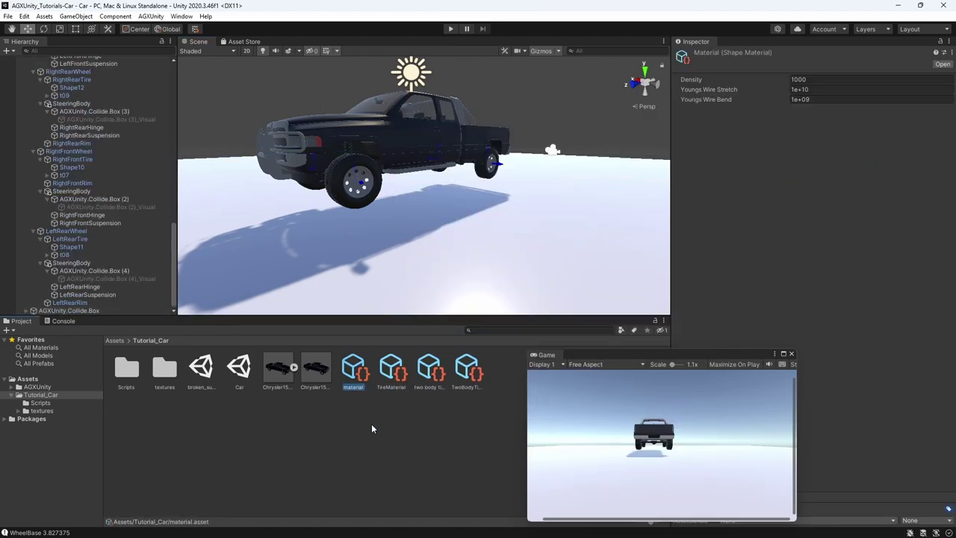
pyautogui.write('GroundMaterial')
pyautogui.press('Return')
# Step: Create the contact material TireGroundContactMaterial between TireMaterial and GroundMaterial, and add it to a ContactMaterialManager in the scene
pyautogui.rightClick(357, 429)
pyautogui.moveTo(387, 365)
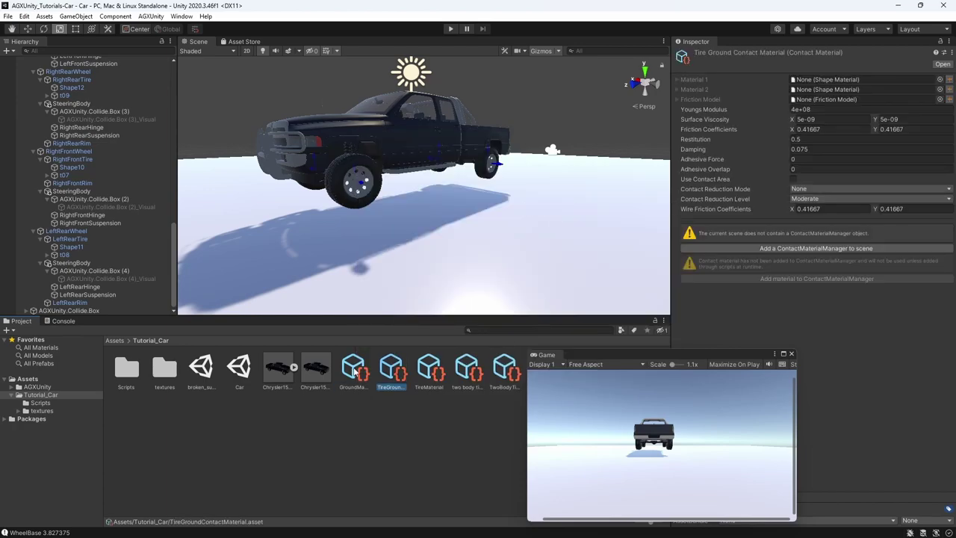
pyautogui.moveTo(428, 367); pyautogui.dragTo(829, 79)
pyautogui.moveTo(353, 367); pyautogui.dragTo(829, 89)
pyautogui.click(798, 251)
# Step: Set the contact material's Contact Reduction Mode to Geometry, Restitution to 0 and X friction coefficient to 0.8
pyautogui.click(866, 189)
pyautogui.click(821, 209)
pyautogui.click(821, 139)
pyautogui.write('0')
pyautogui.click(827, 129)
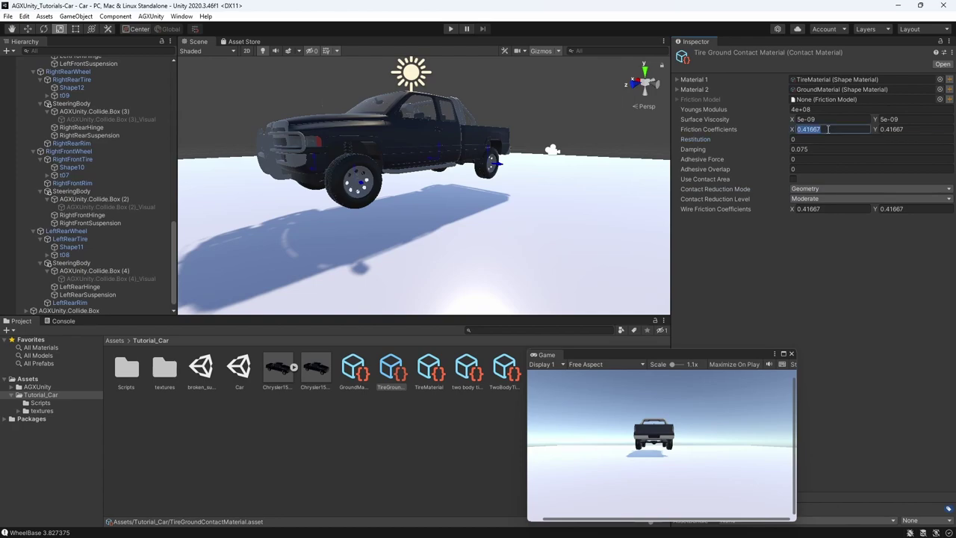
# Step: Create an AGXUnity friction model asset in the Tutorial_Car folder and assign it to TireGroundContactMaterial
pyautogui.rightClick(407, 415)
pyautogui.moveTo(434, 355)
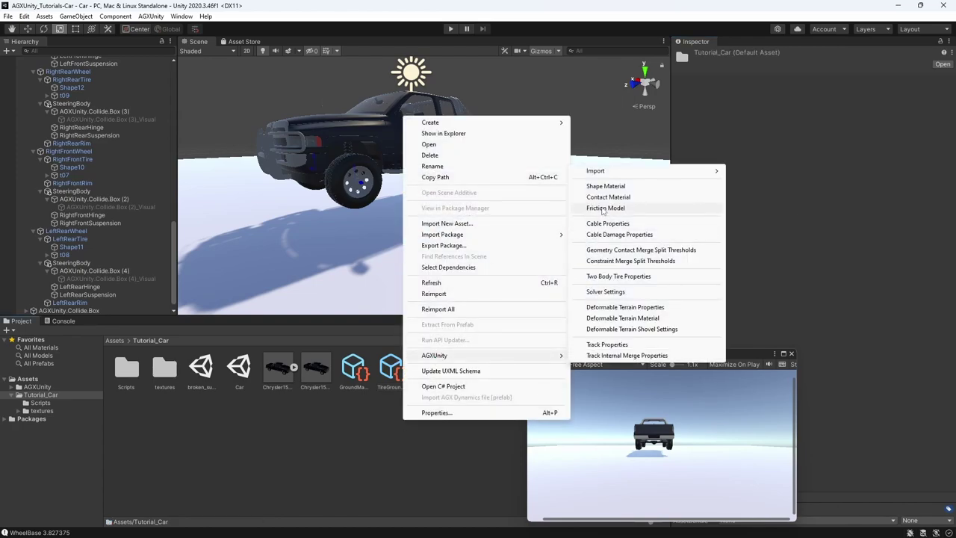
pyautogui.click(605, 207)
pyautogui.click(429, 368)
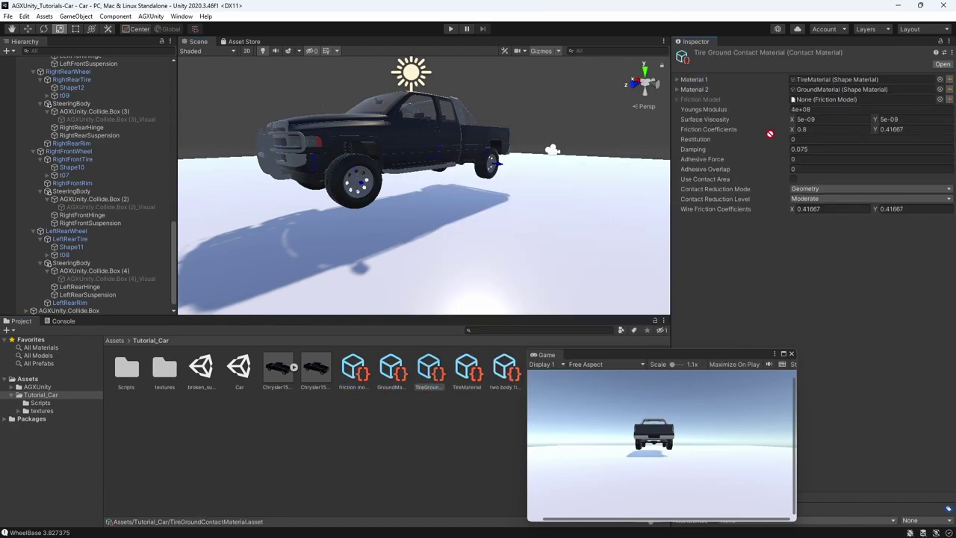
# Step: Assign GroundMaterial as the shape material of the AGXUnity.Collide.Box ground
pyautogui.click(440, 270)
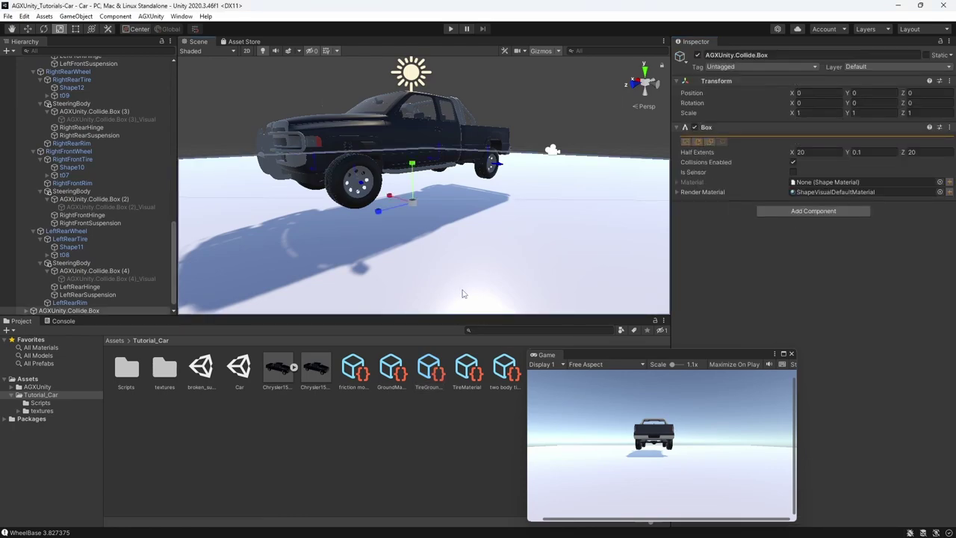
pyautogui.moveTo(573, 362); pyautogui.dragTo(623, 361)
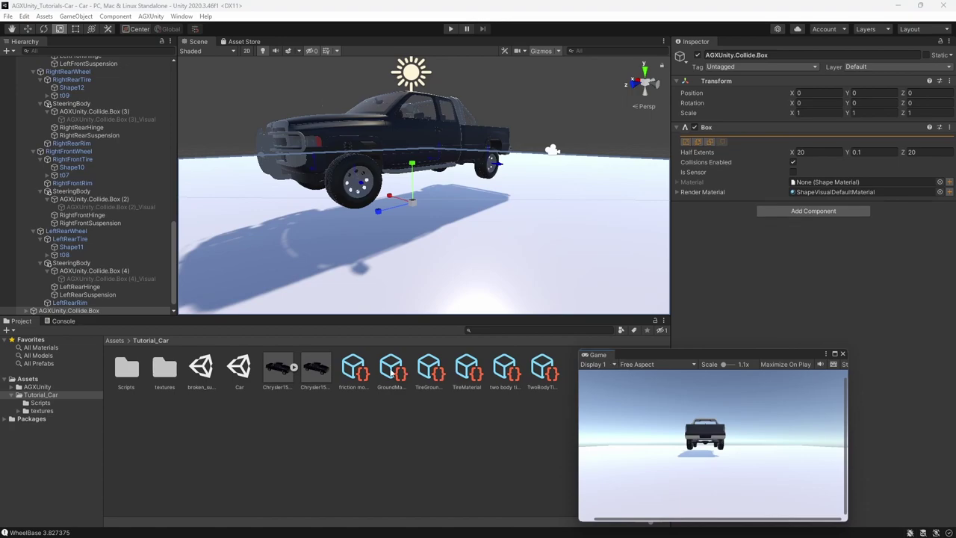
pyautogui.click(810, 184)
pyautogui.moveTo(811, 186); pyautogui.dragTo(811, 186)
# Step: Filter the scene objects by "cyli", assign TireMaterial to all four tire collision cylinders, and clear the filter
pyautogui.click(68, 51)
pyautogui.write('cyli')
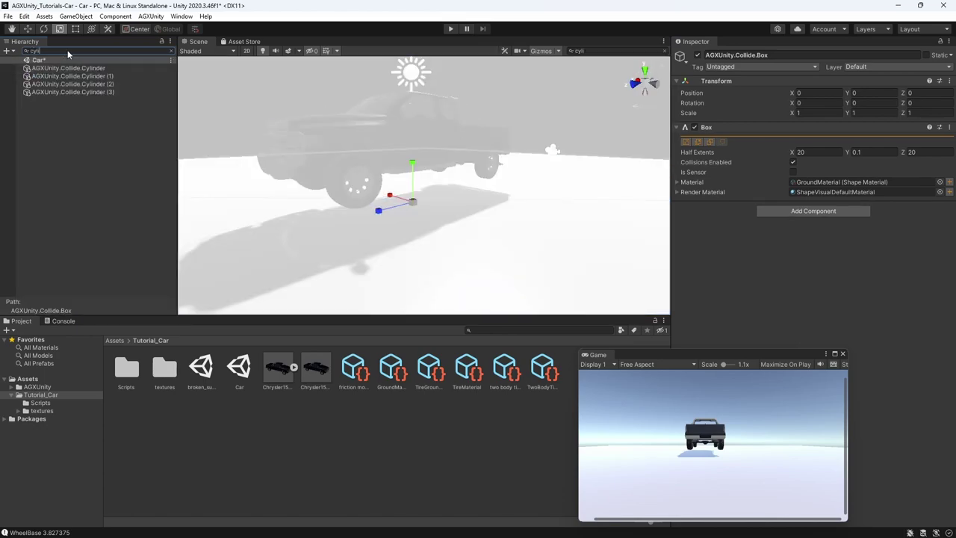
pyautogui.click(67, 68)
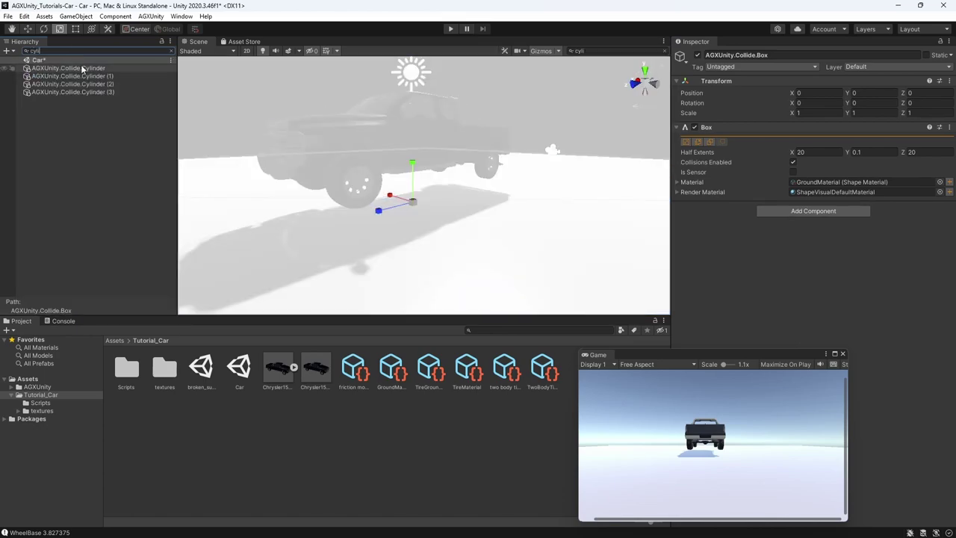
pyautogui.keyDown('shift'); pyautogui.click(85, 91); pyautogui.keyUp('shift')
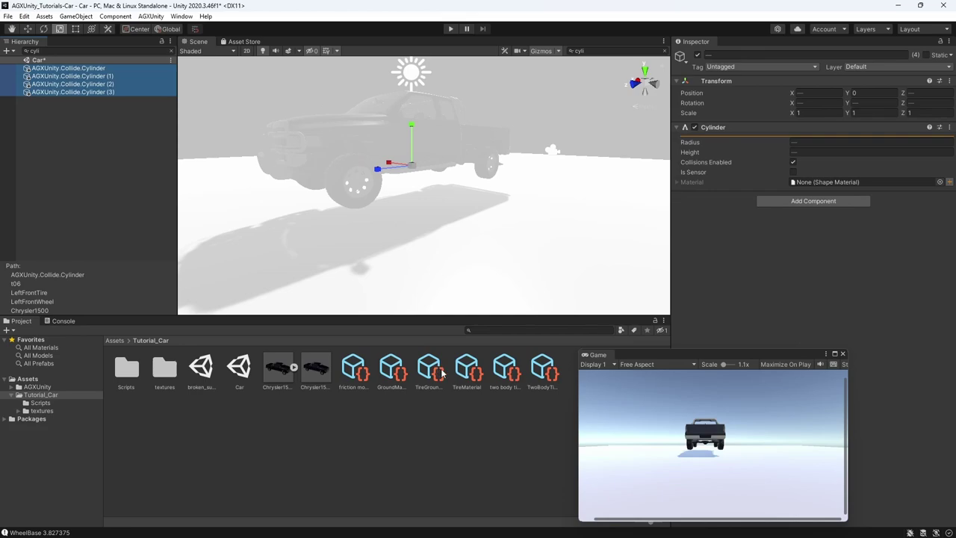
pyautogui.moveTo(467, 370); pyautogui.dragTo(820, 182)
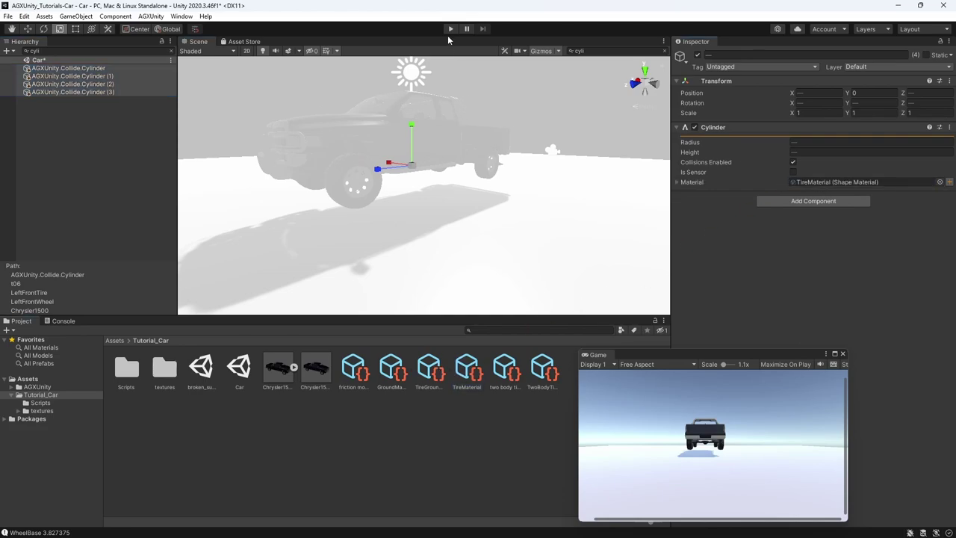
pyautogui.click(171, 51)
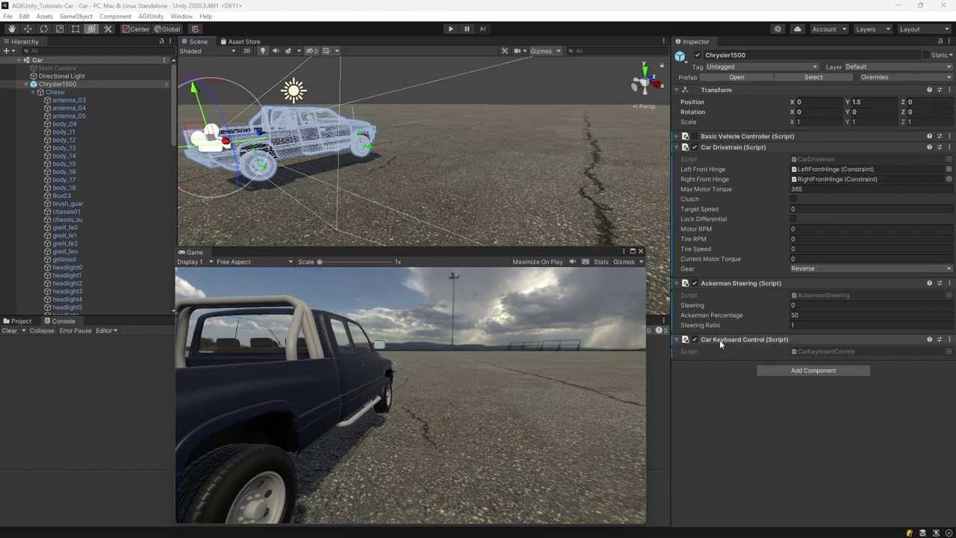
# Step: Open the CarKeyboardControl script in Visual Studio and examine its steering and drivetrain fields and how Start() fetches them
pyautogui.doubleClick(819, 349)
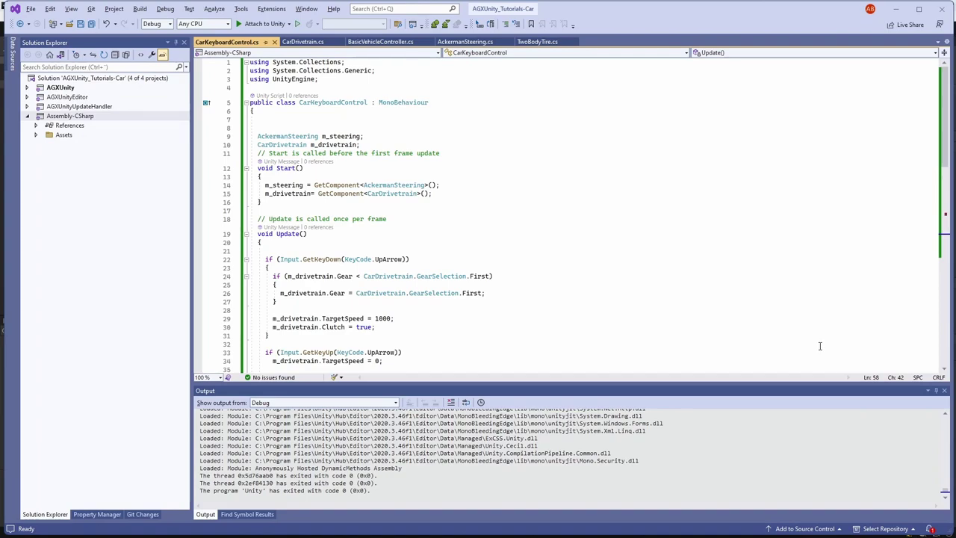
pyautogui.moveTo(254, 136); pyautogui.dragTo(362, 145)
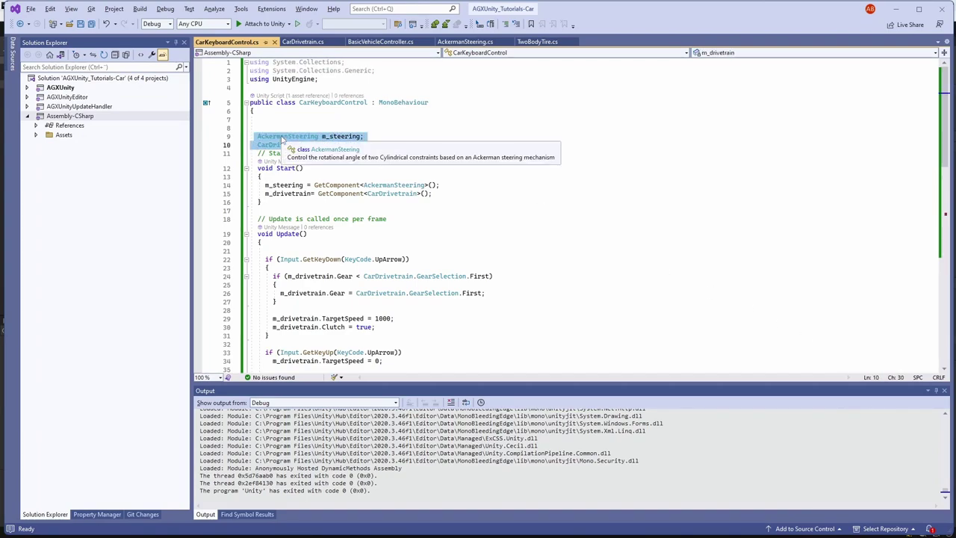
pyautogui.doubleClick(279, 145)
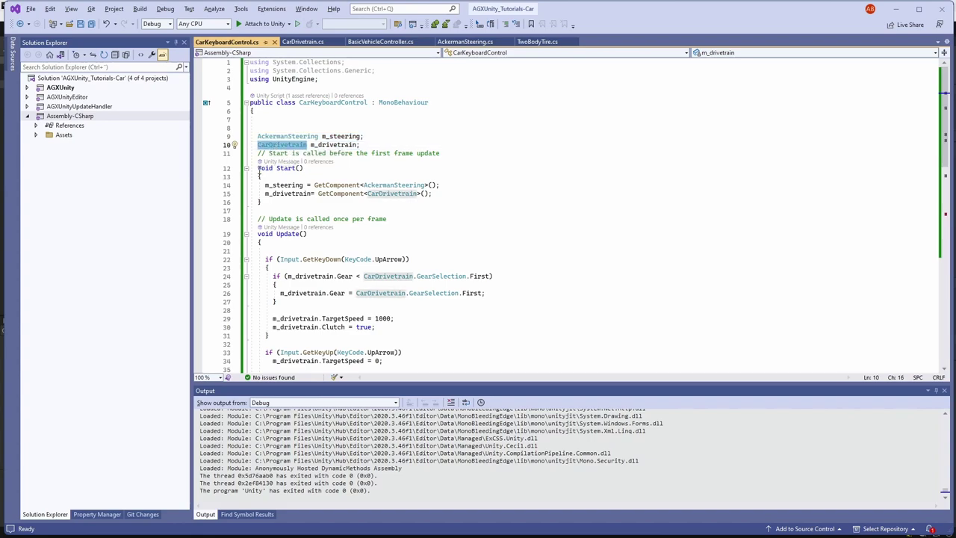
pyautogui.moveTo(261, 185); pyautogui.dragTo(444, 193)
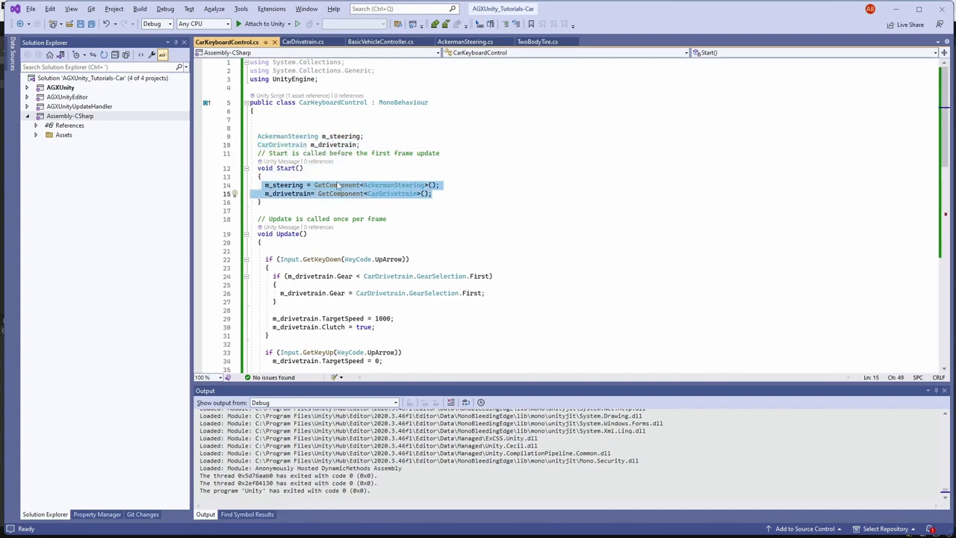
# Step: Examine the UpArrow key-down block in Update(), covering gear selection, target speed and clutch
pyautogui.scroll(-4, 304, 206)
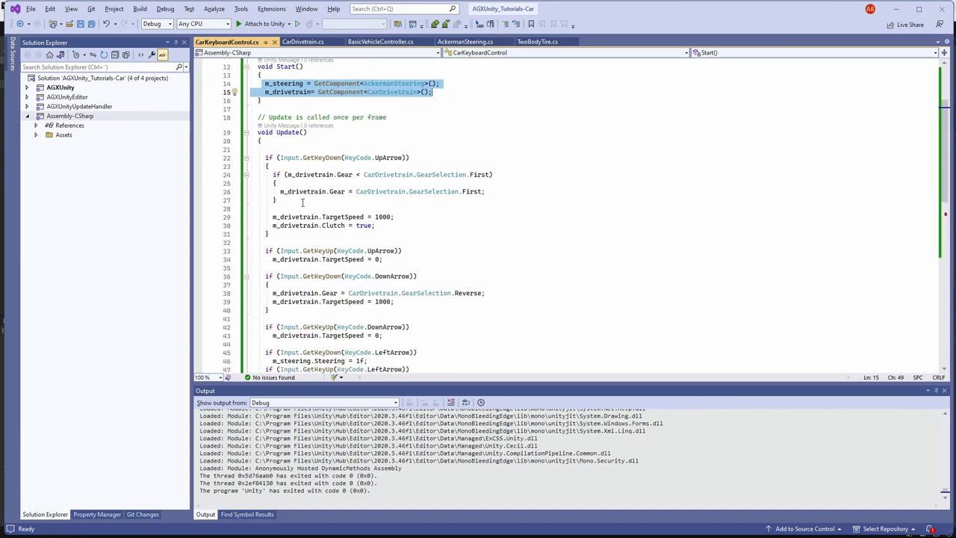
pyautogui.moveTo(263, 158); pyautogui.dragTo(407, 158)
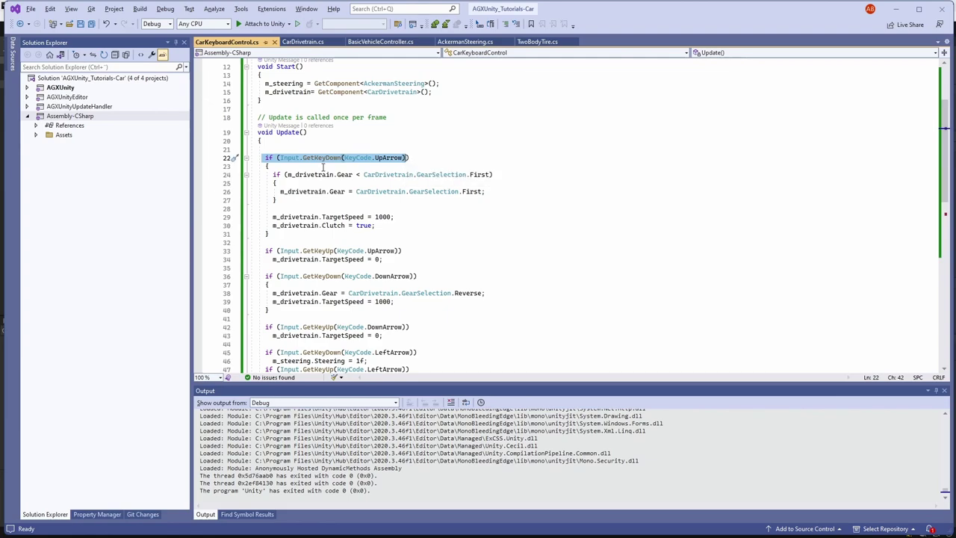
pyautogui.doubleClick(390, 158)
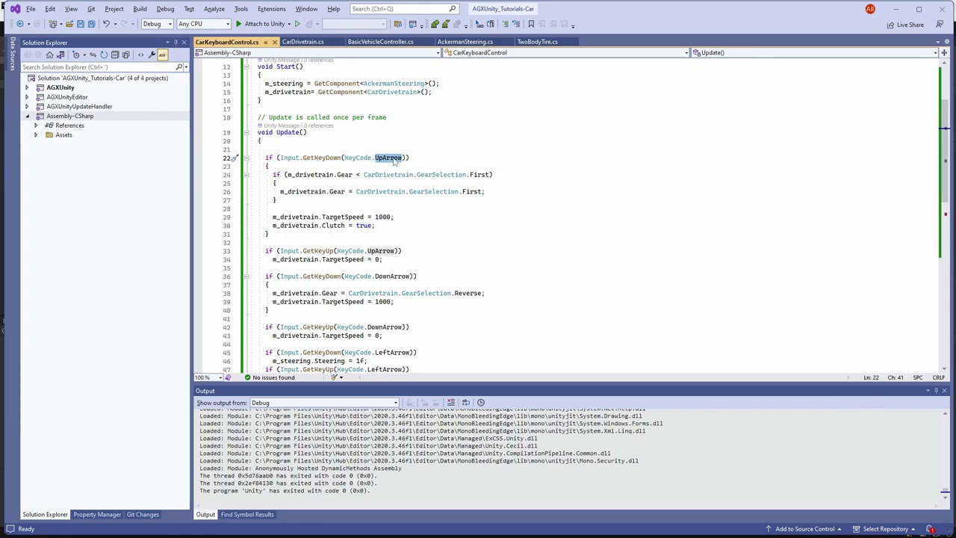
pyautogui.moveTo(469, 175); pyautogui.dragTo(407, 175)
pyautogui.moveTo(297, 217); pyautogui.dragTo(391, 216)
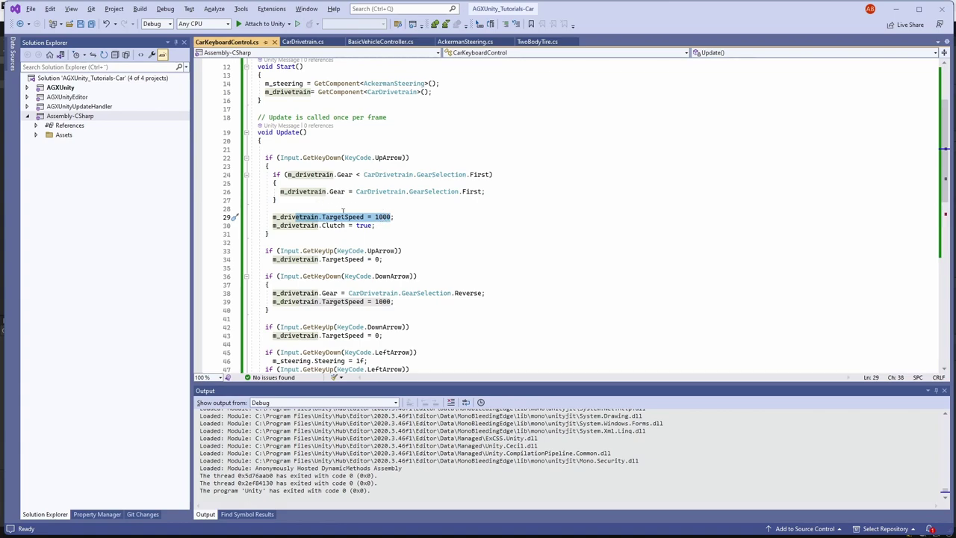
pyautogui.moveTo(302, 226); pyautogui.dragTo(374, 225)
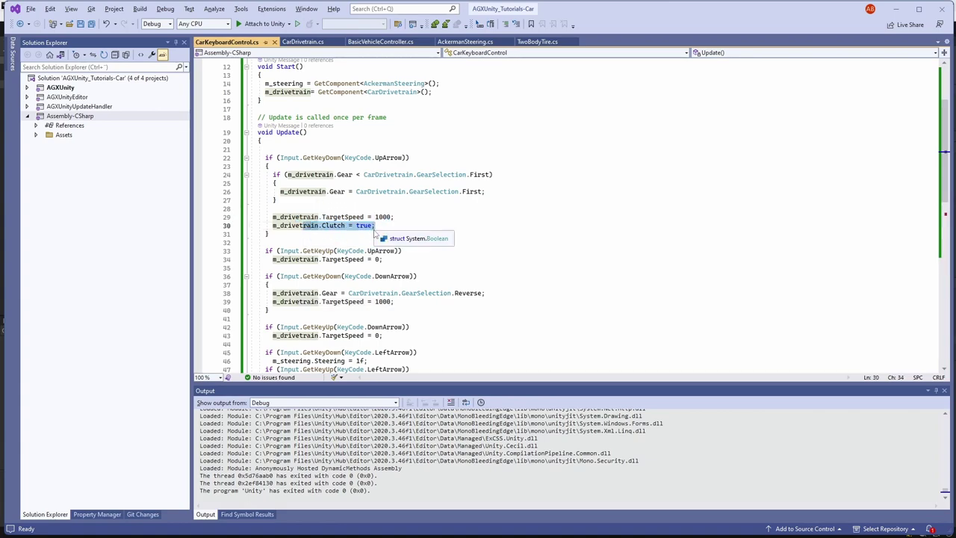
# Step: Examine how the script handles releasing UpArrow and pressing or releasing DownArrow, including the gear and target speed assignments
pyautogui.scroll(-2, 374, 231)
pyautogui.doubleClick(310, 200)
pyautogui.hotkey('shift', 'End')
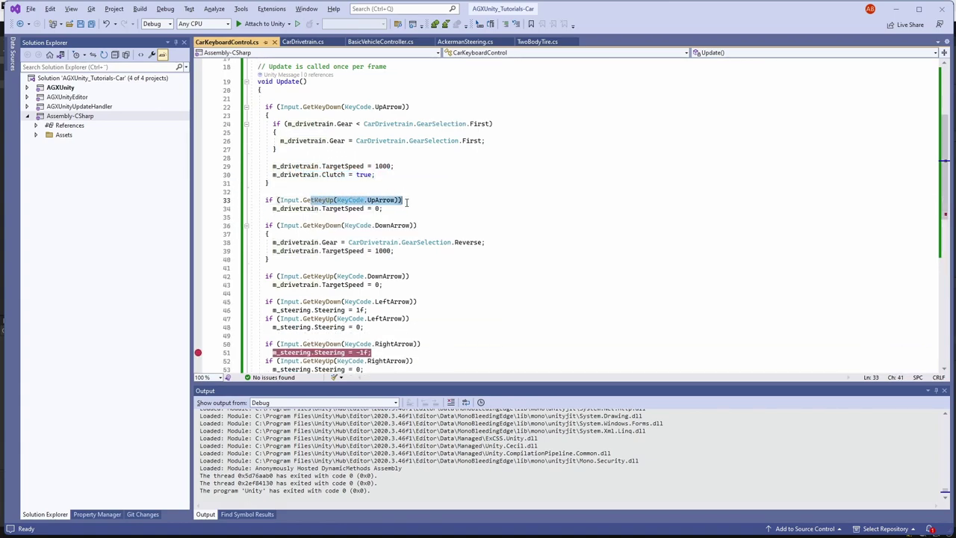
pyautogui.moveTo(306, 209); pyautogui.dragTo(383, 208)
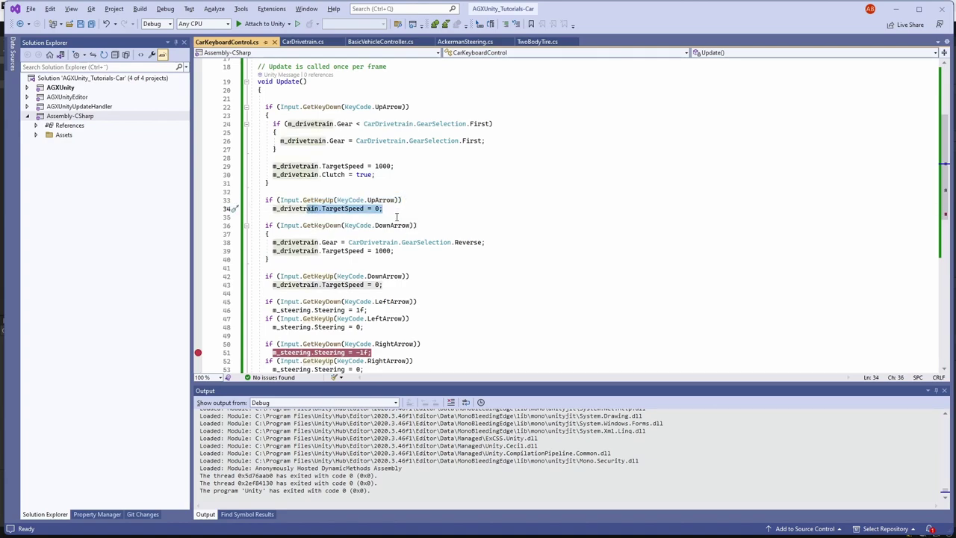
pyautogui.moveTo(313, 226); pyautogui.dragTo(408, 226)
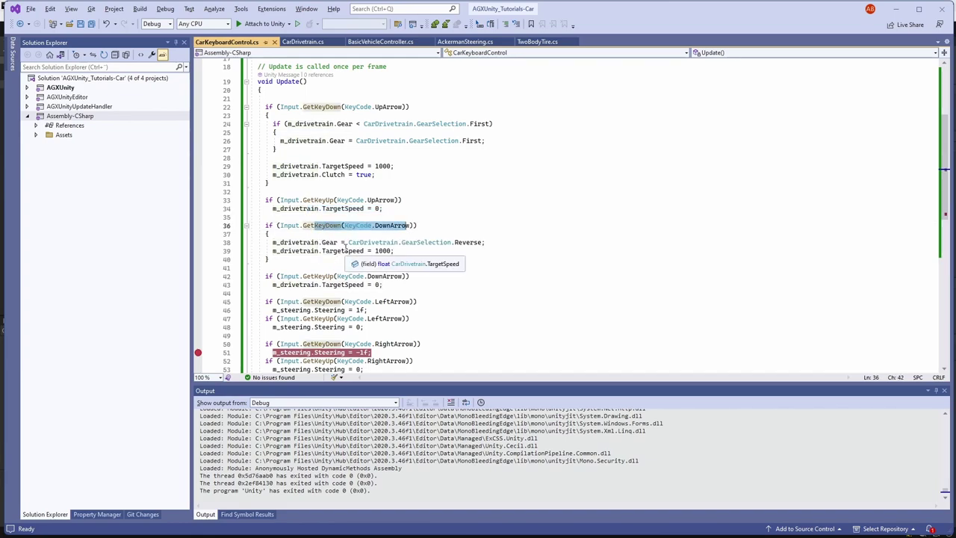
pyautogui.moveTo(347, 242); pyautogui.dragTo(527, 246)
pyautogui.scroll(-2, 484, 267)
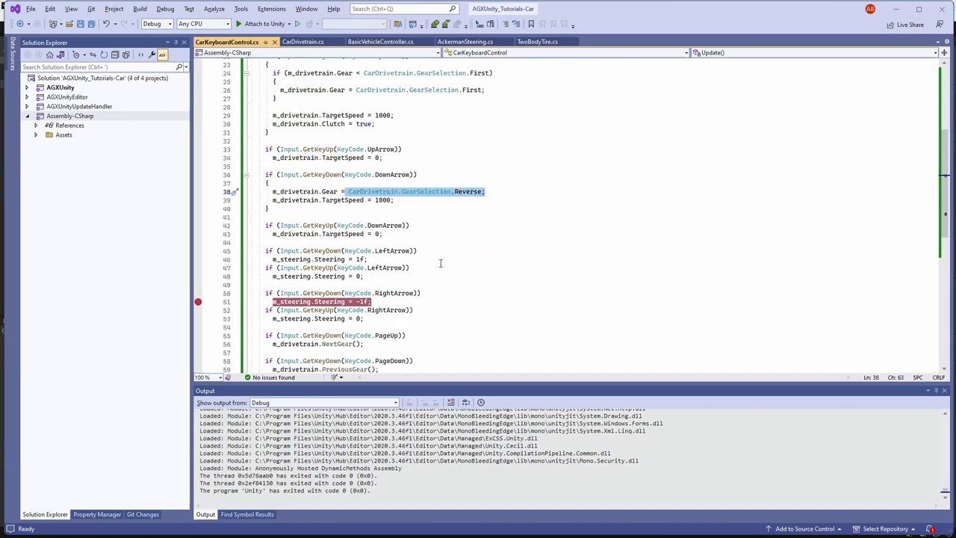
pyautogui.click(305, 225)
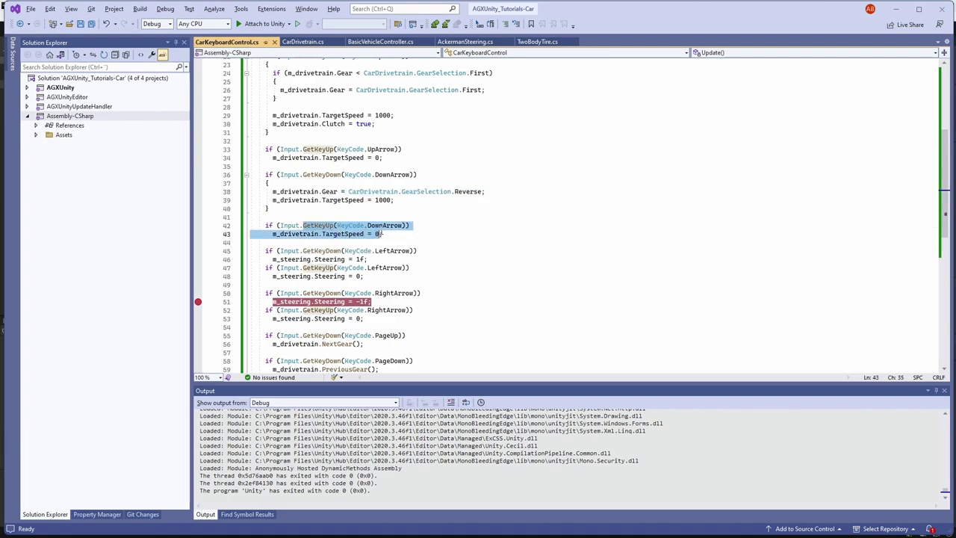
# Step: Examine how the LeftArrow and RightArrow handlers set and reset the Steering value
pyautogui.click(312, 251)
pyautogui.moveTo(304, 251); pyautogui.dragTo(423, 294)
pyautogui.click(424, 294)
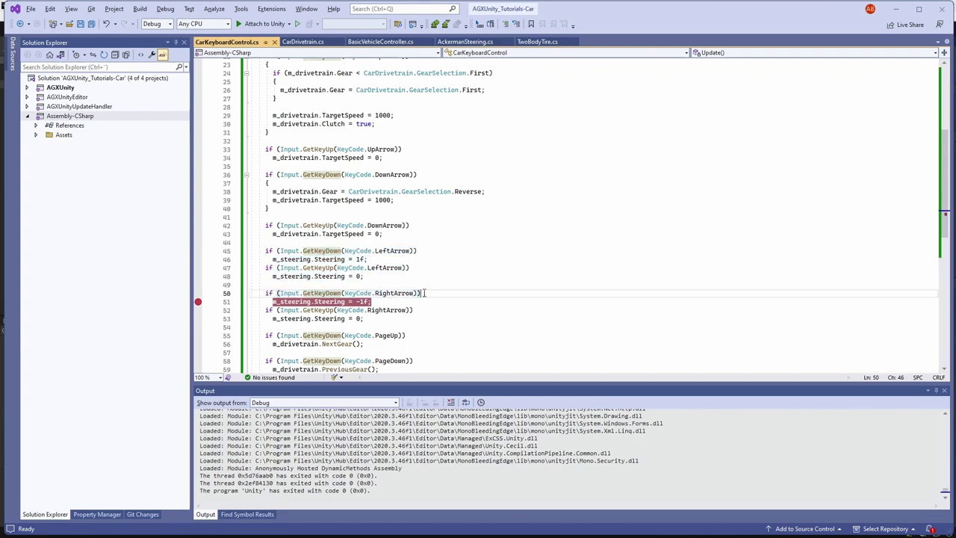
pyautogui.scroll(-2, 423, 293)
pyautogui.moveTo(368, 208); pyautogui.dragTo(314, 208)
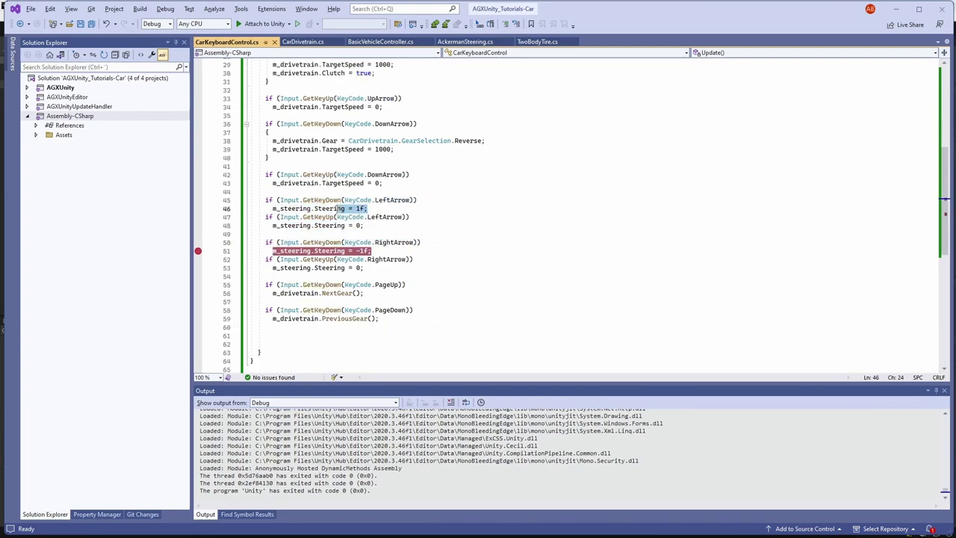
pyautogui.click(380, 251)
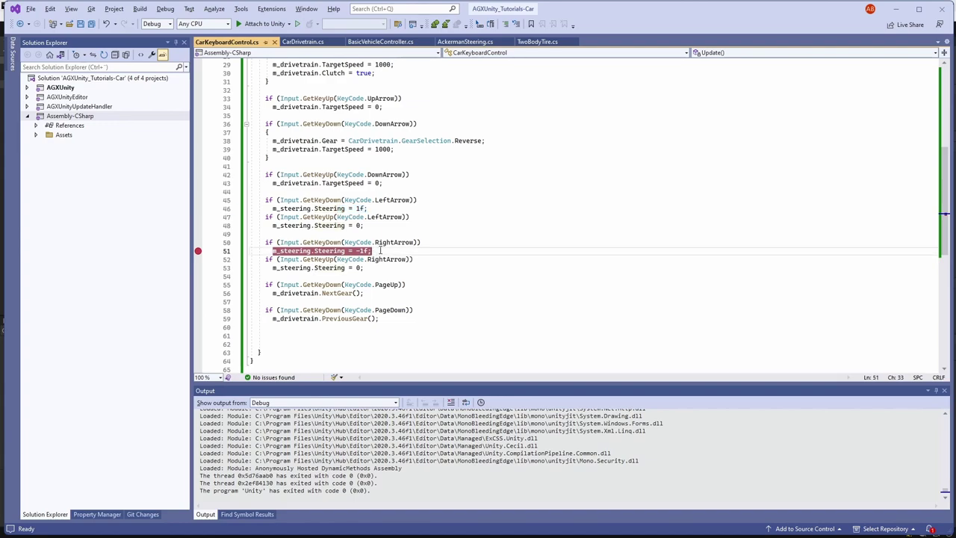
pyautogui.click(334, 252)
pyautogui.moveTo(416, 261); pyautogui.dragTo(288, 269)
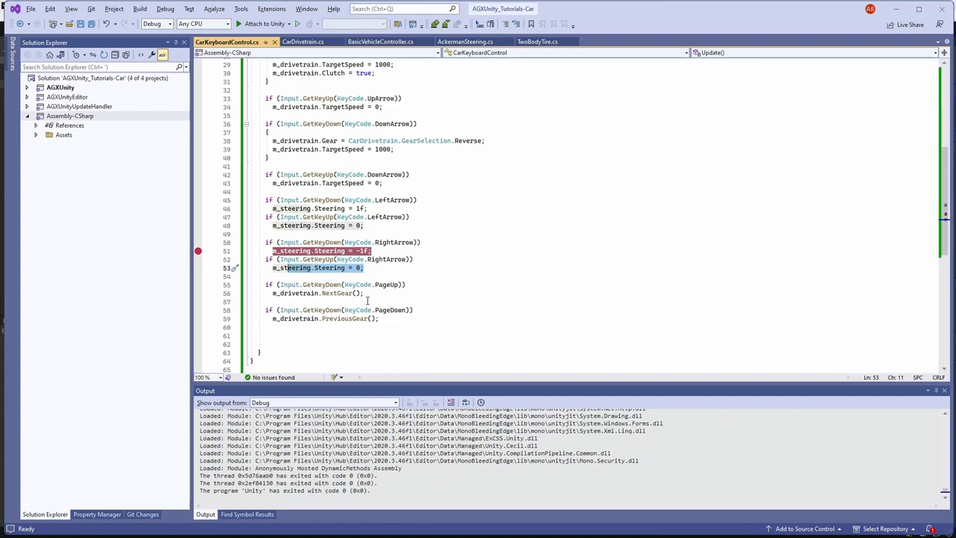
# Step: Review the PageUp gear shift, follow NextGear to its definition in CarDrivetrain.cs, and examine PreviousGear and the CurrentMotorTorque line in Update()
pyautogui.moveTo(367, 293); pyautogui.dragTo(261, 284)
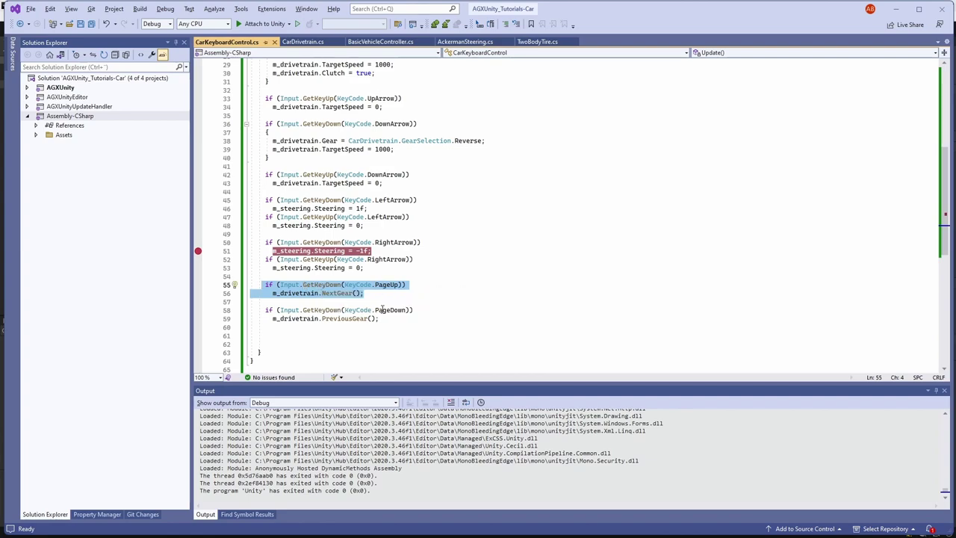
pyautogui.click(335, 295)
pyautogui.rightClick(336, 296)
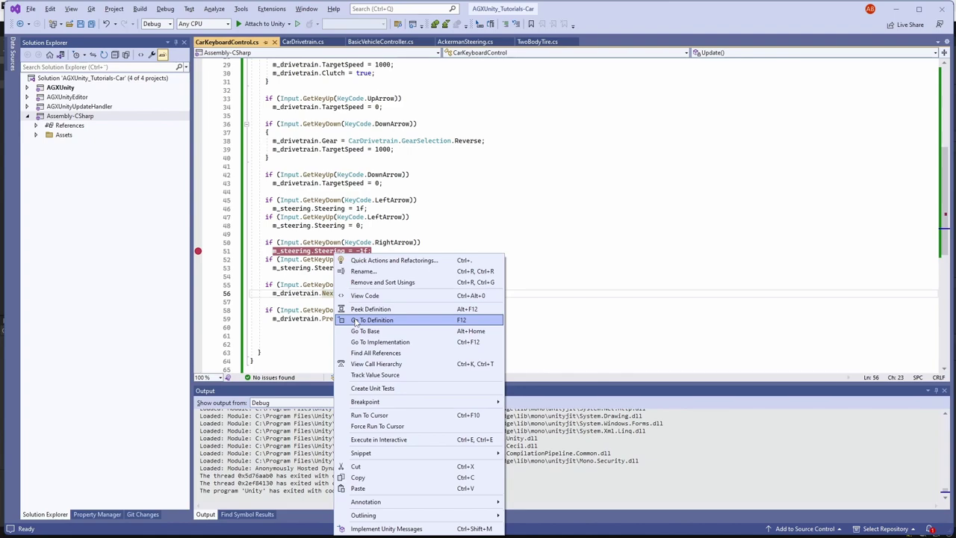
pyautogui.click(356, 321)
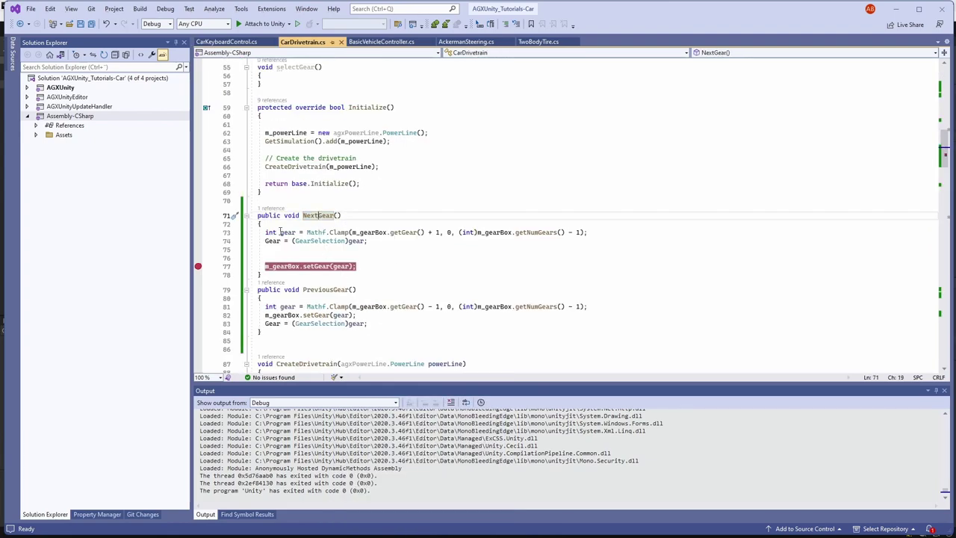
pyautogui.moveTo(352, 232); pyautogui.dragTo(561, 237)
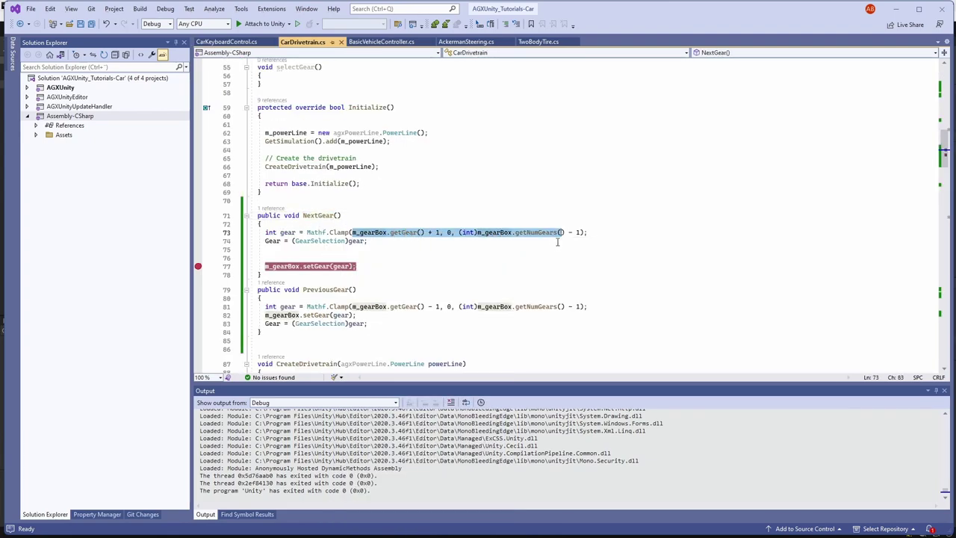
pyautogui.moveTo(351, 306); pyautogui.dragTo(556, 307)
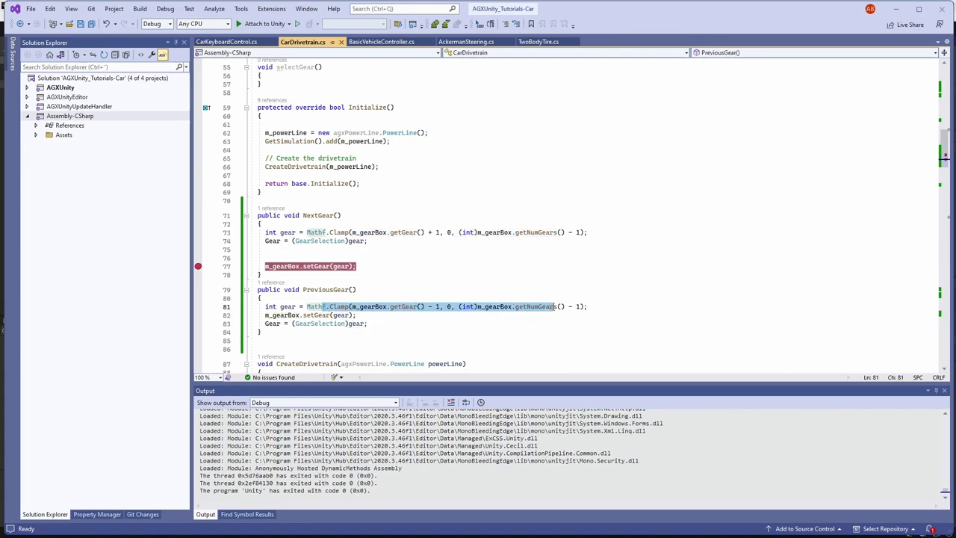
pyautogui.hotkey('ctrl', 'End')
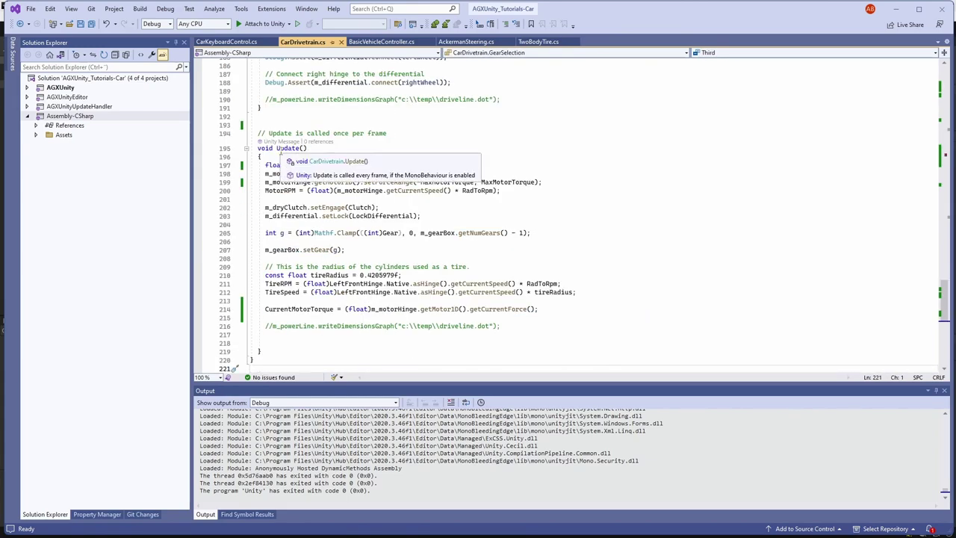
pyautogui.moveTo(265, 308); pyautogui.dragTo(540, 309)
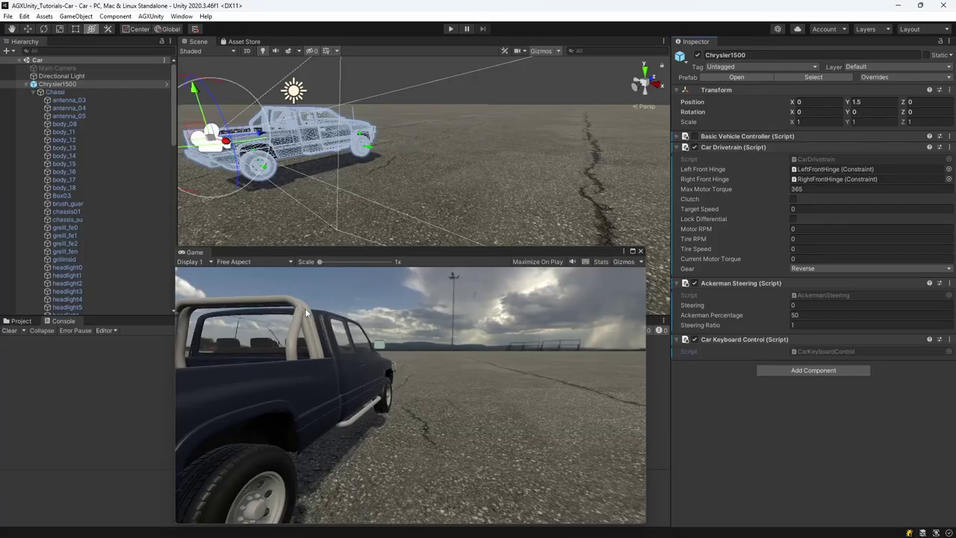
# Step: Back in Unity, filter the scene objects by "frontsus", select both front suspensions, and inspect their rotational Lock controller's force range and damping
pyautogui.click(72, 52)
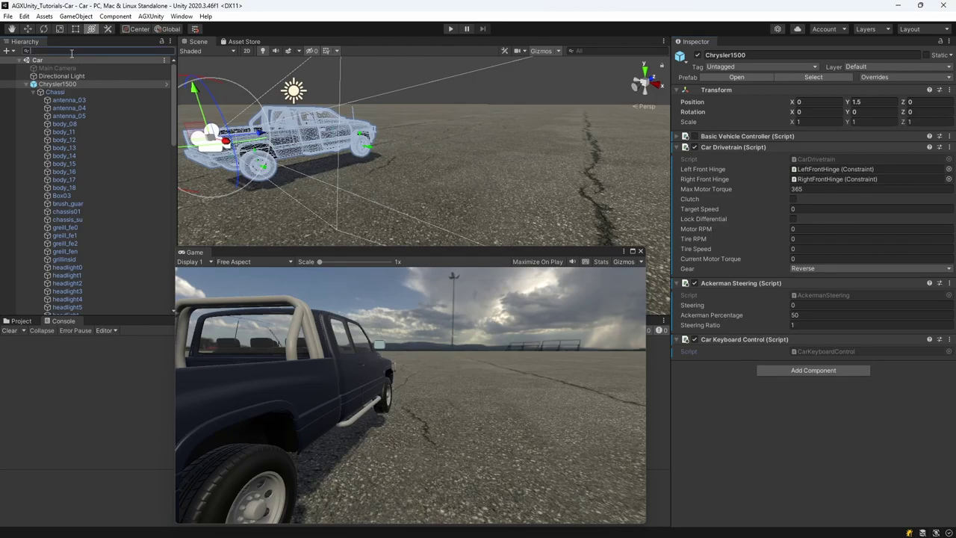
pyautogui.write('frontsus')
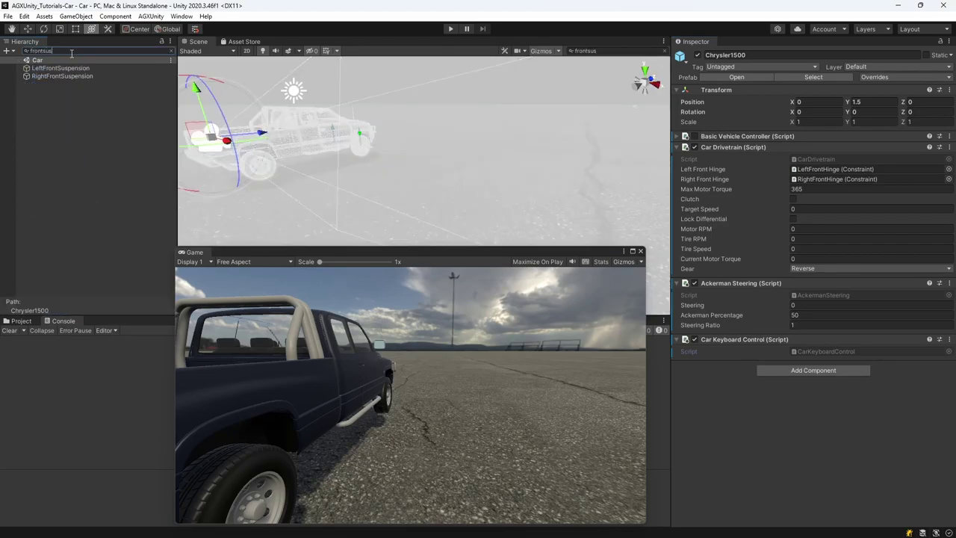
pyautogui.click(59, 68)
pyautogui.keyDown('shift'); pyautogui.click(62, 76); pyautogui.keyUp('shift')
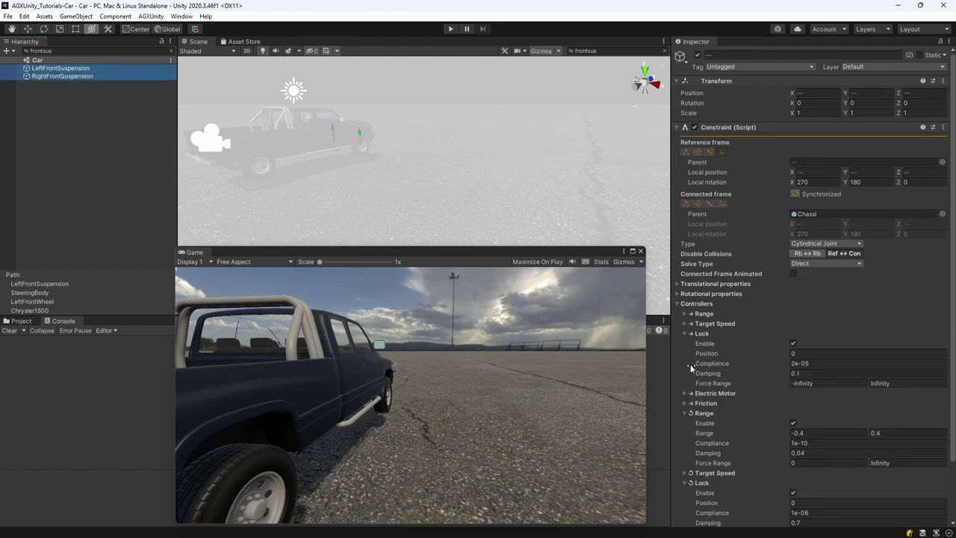
pyautogui.scroll(-3, 691, 366)
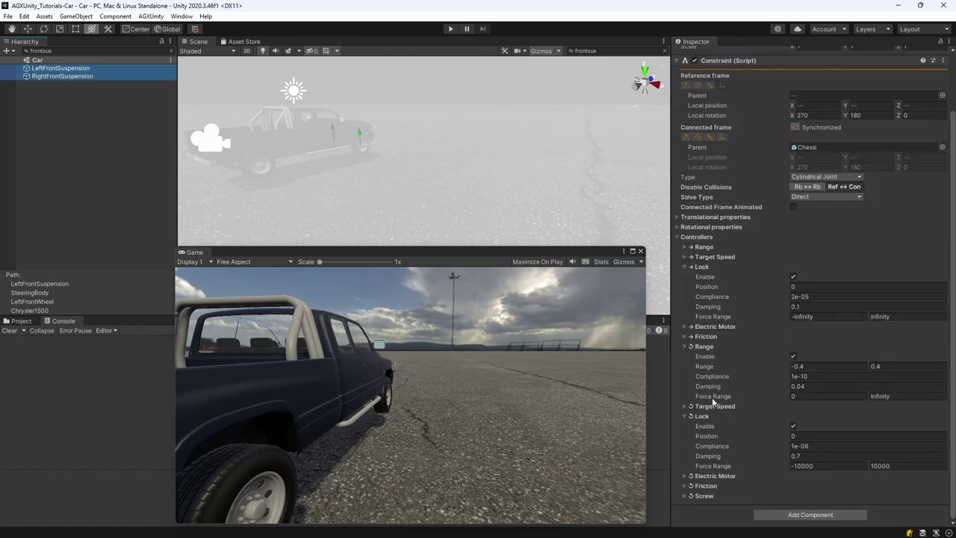
pyautogui.click(823, 466)
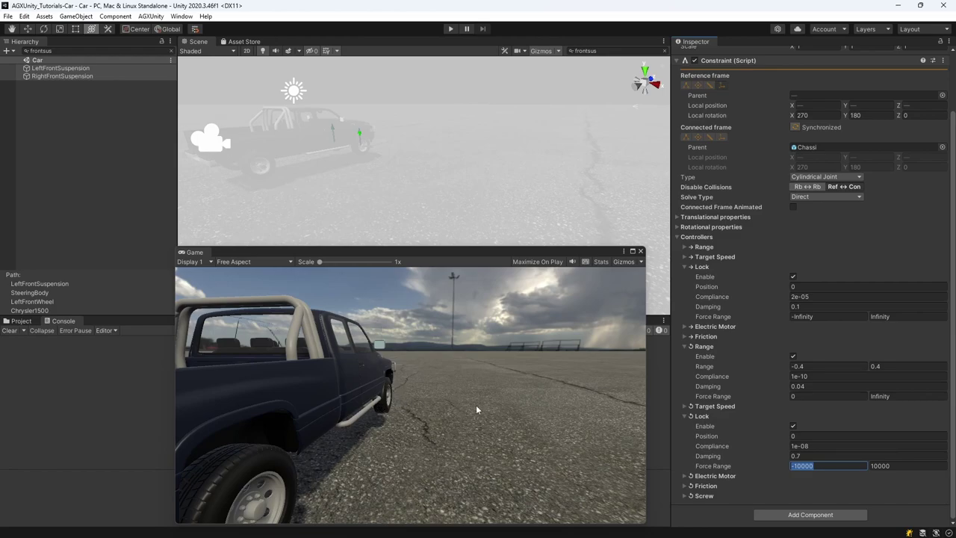
pyautogui.click(810, 455)
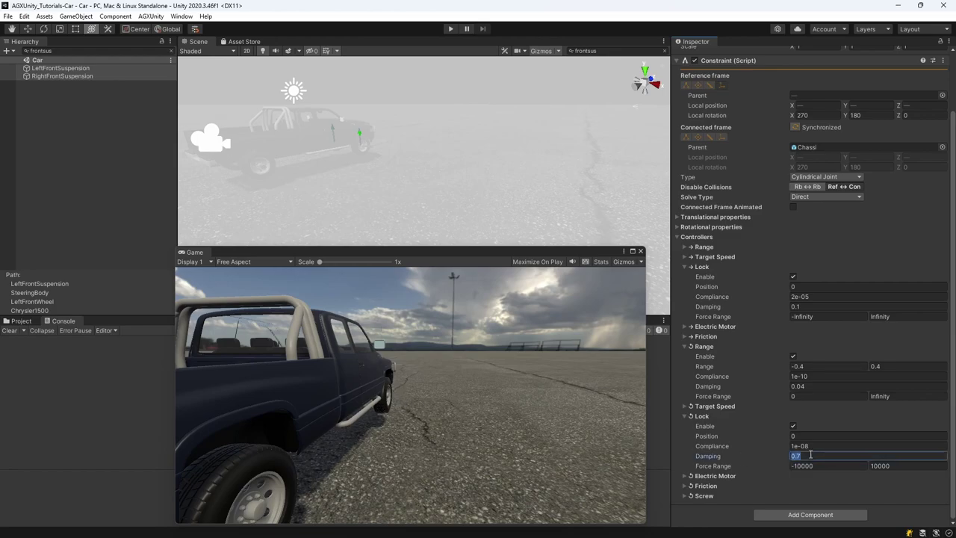
# Step: Run the simulation, clear the scene object filter, and drive the truck forward with the keyboard control
pyautogui.click(451, 28)
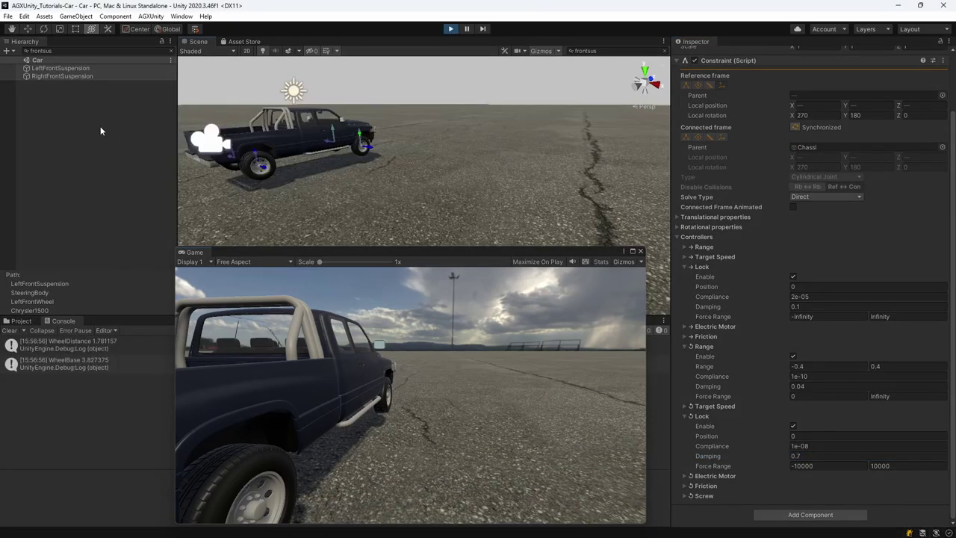
pyautogui.click(171, 50)
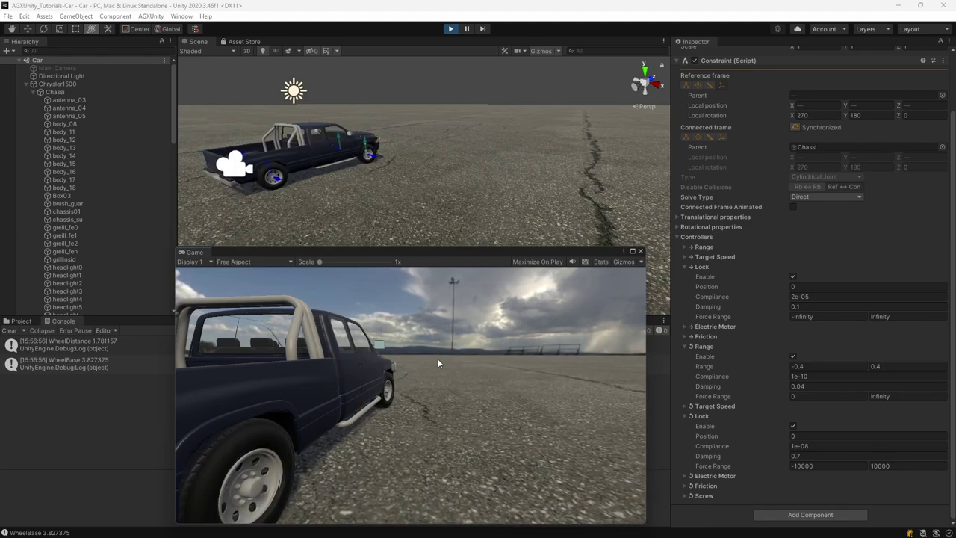
pyautogui.press('Up')
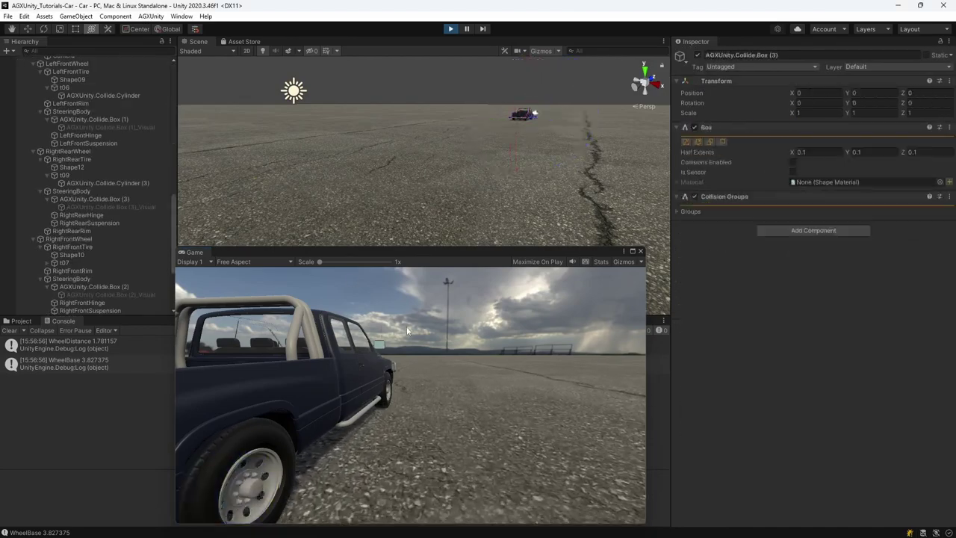
# Step: Select Chrysler1500 in the running scene and try to set the Car Drivetrain target speed to 1000
pyautogui.click(58, 84)
pyautogui.click(814, 199)
pyautogui.write('1000')
pyautogui.press('Return')
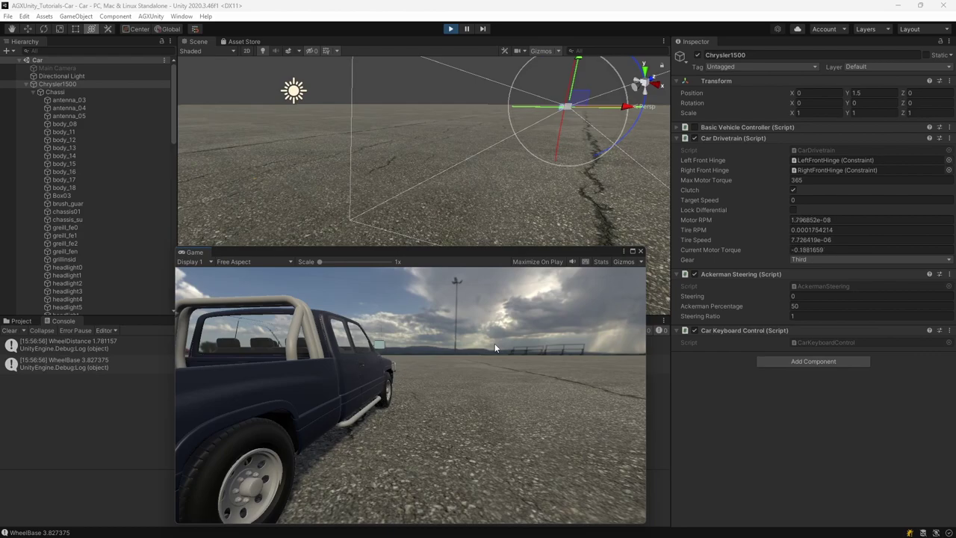
# Step: Test-drive the truck forward in third gear with left steering, in reverse, and forward in first gear, and stop the simulation
pyautogui.press('Up')
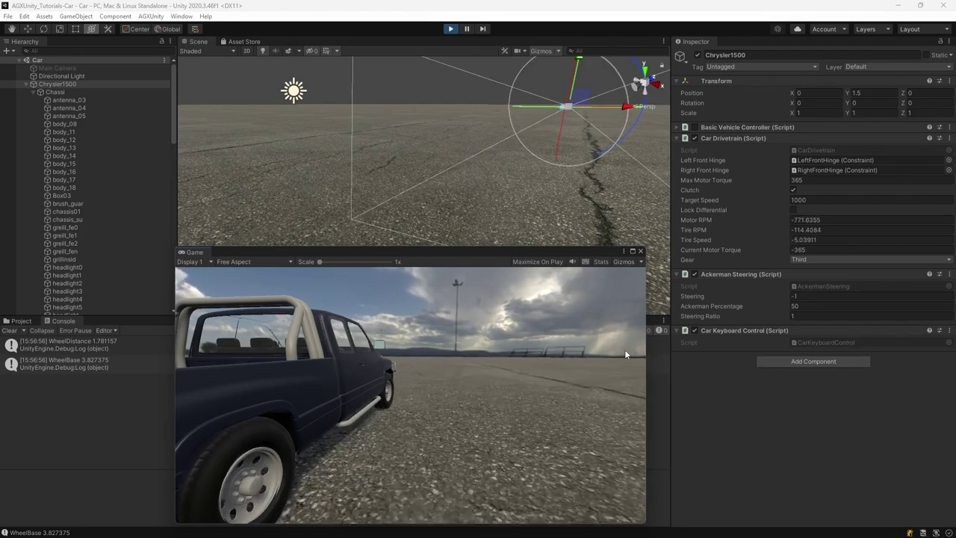
pyautogui.press('Left')
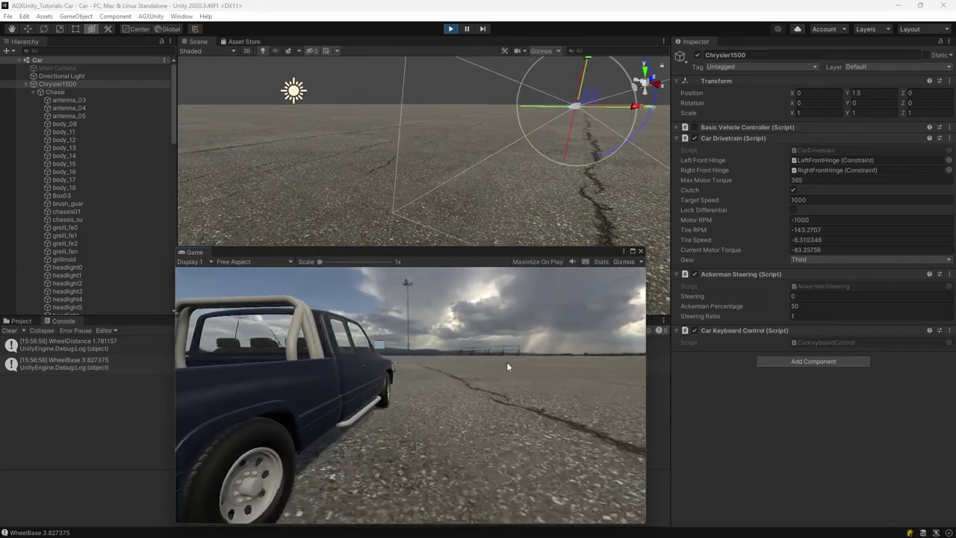
pyautogui.press('Down')
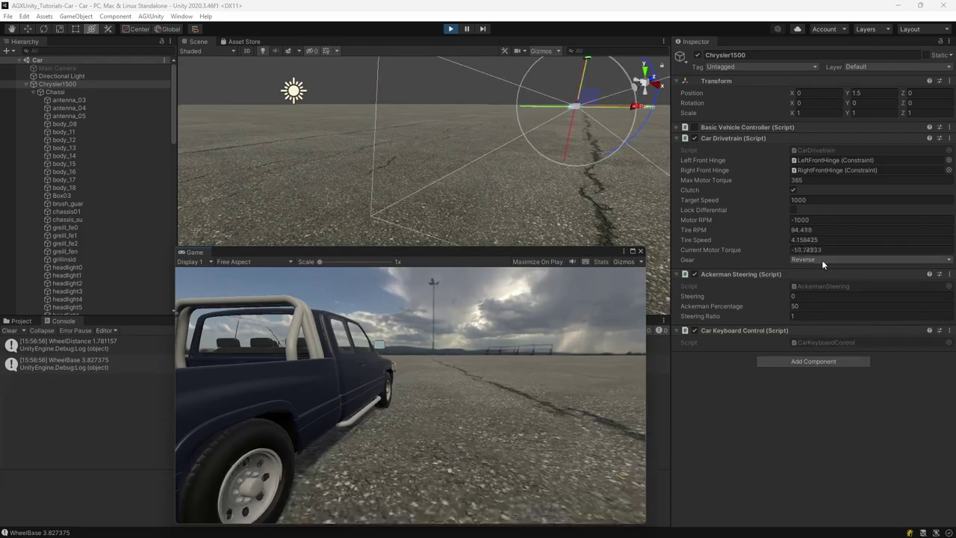
pyautogui.press('Up')
pyautogui.press('Left')
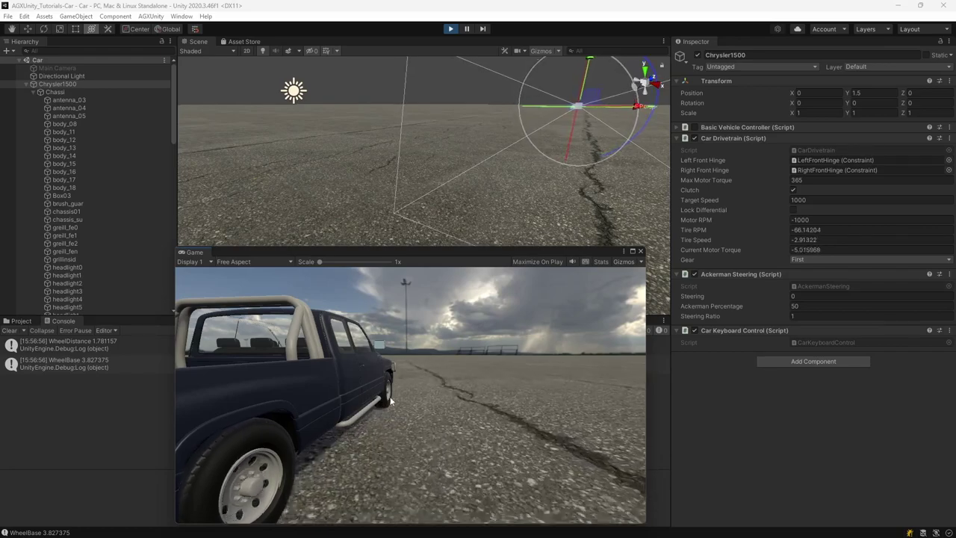
pyautogui.click(450, 29)
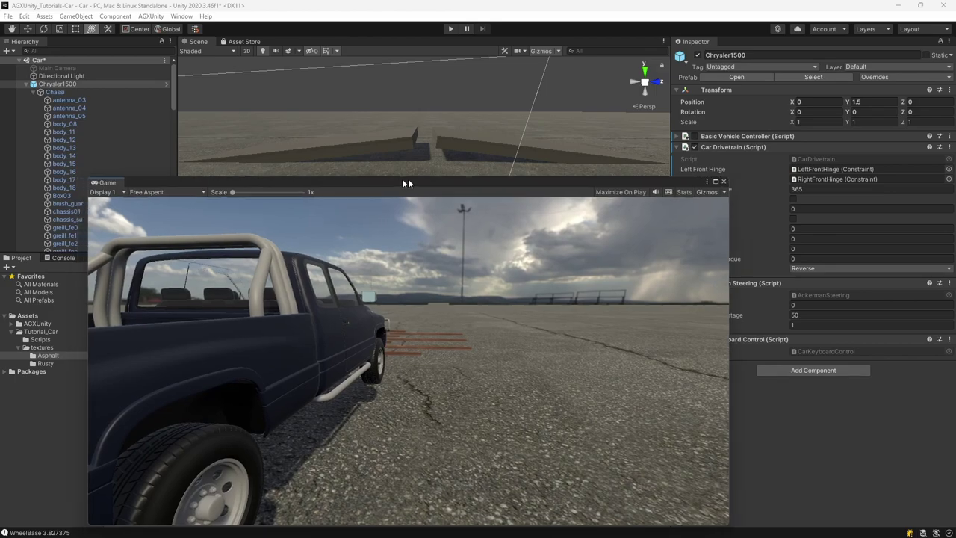
# Step: Add an AGXUnity Simulation object to the scene, select it, and reposition the Game window so its simulation settings are uncovered
pyautogui.moveTo(398, 183); pyautogui.dragTo(449, 183)
pyautogui.click(151, 16)
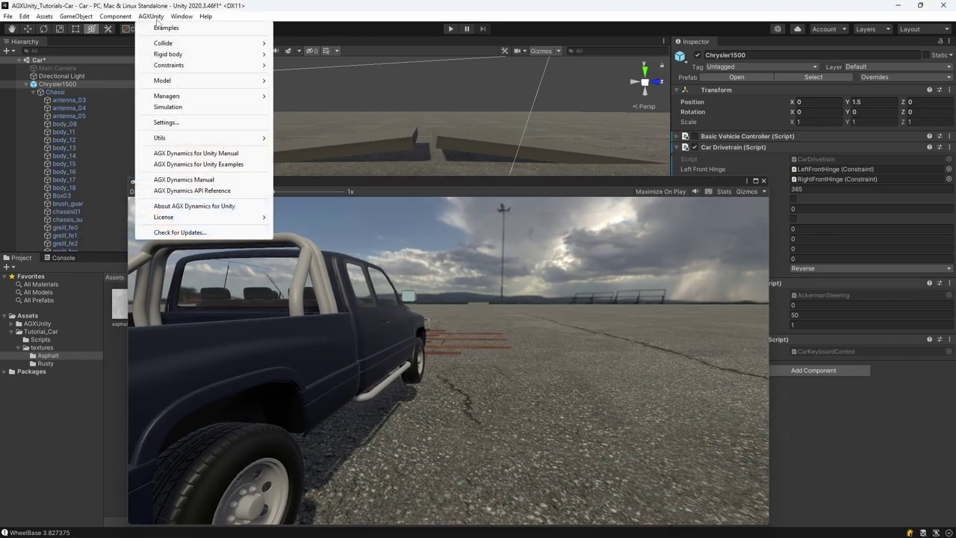
pyautogui.click(168, 107)
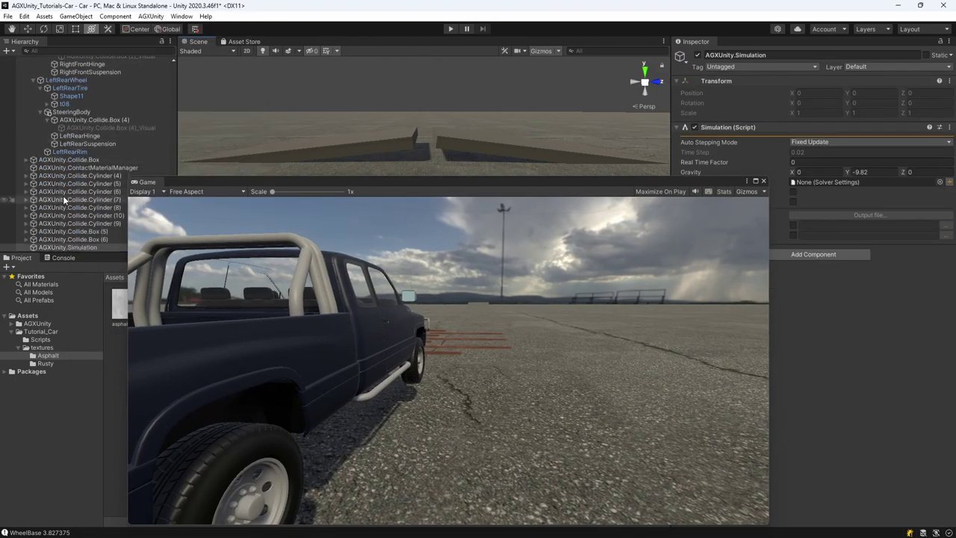
pyautogui.click(68, 249)
pyautogui.moveTo(221, 182); pyautogui.dragTo(131, 186)
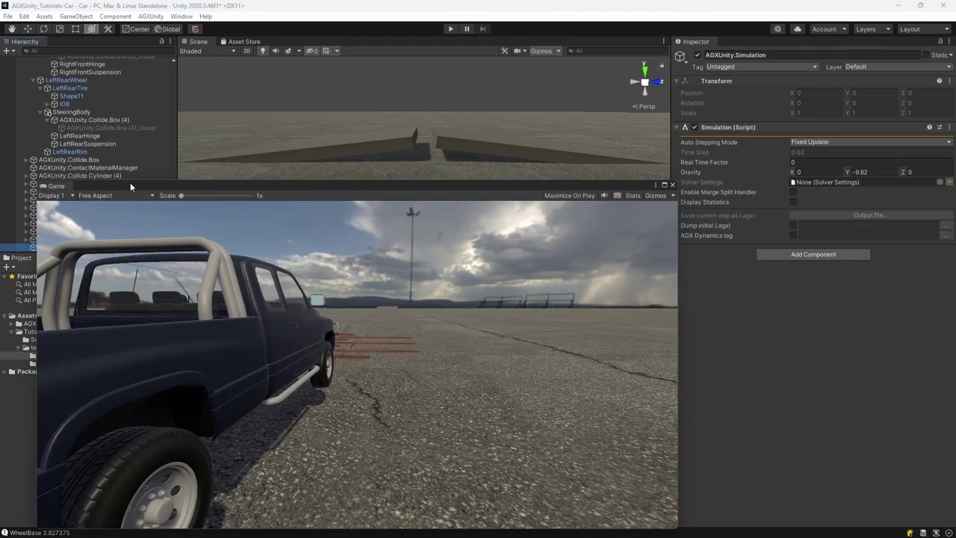
# Step: Set the Simulation's auto stepping mode to Update with a time step of 0.01
pyautogui.click(806, 143)
pyautogui.click(834, 143)
pyautogui.click(828, 143)
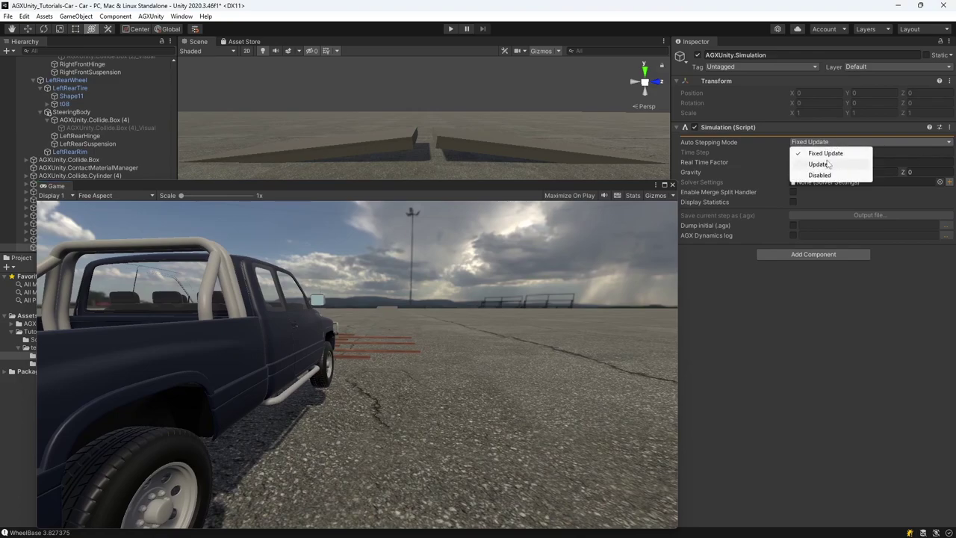
pyautogui.click(818, 164)
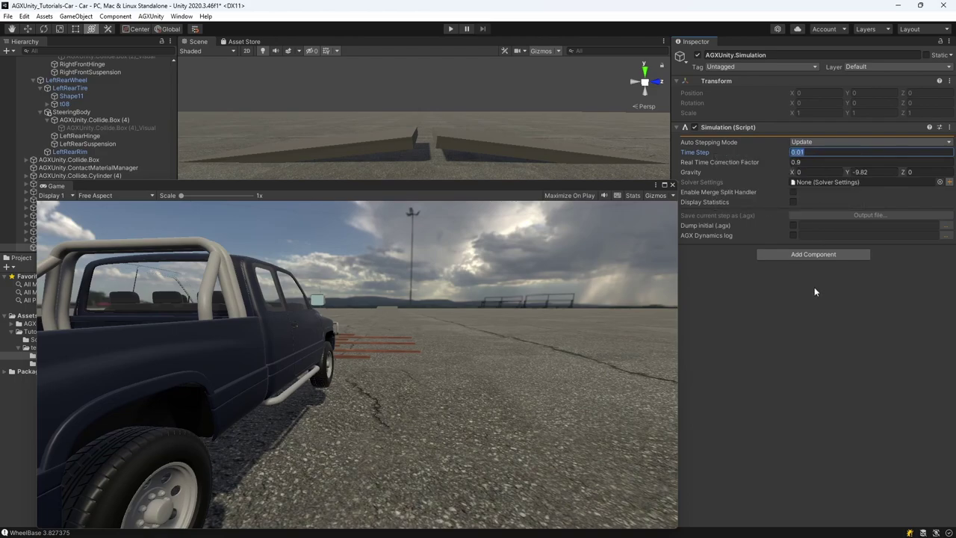
pyautogui.press('Return')
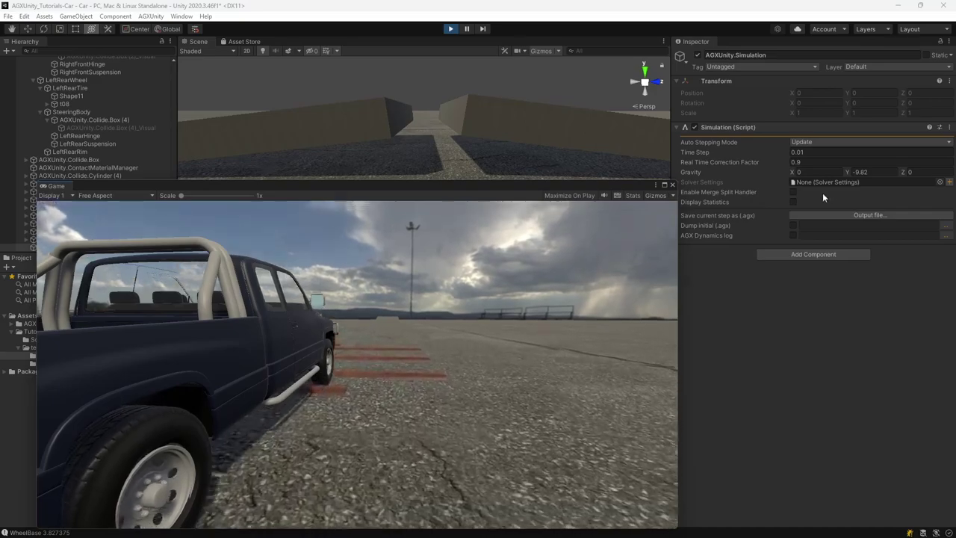
# Step: Select Chrysler1500 in the running scene and drive it forward over the ramps in sixth gear
pyautogui.scroll(-10, 68, 92)
pyautogui.scroll(10, 68, 92)
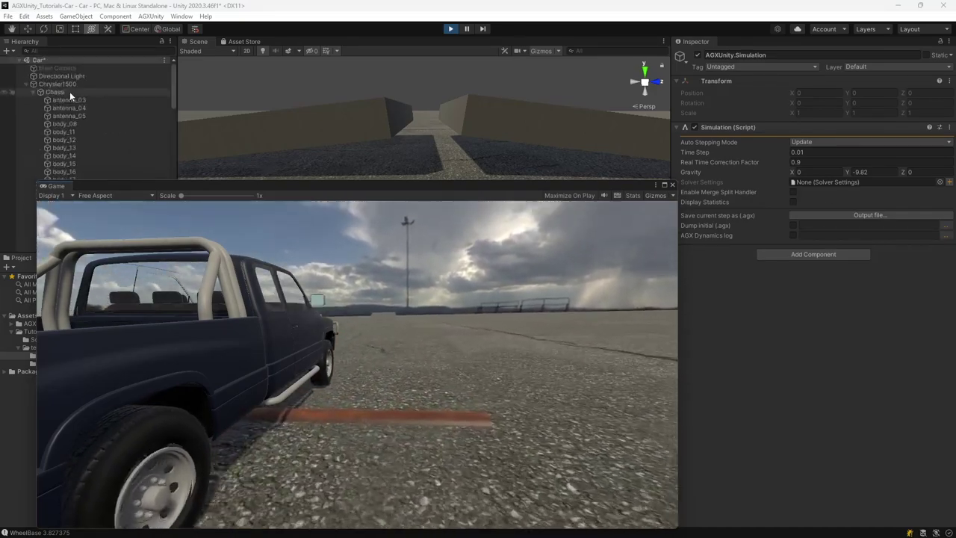
pyautogui.click(69, 84)
pyautogui.press('Up')
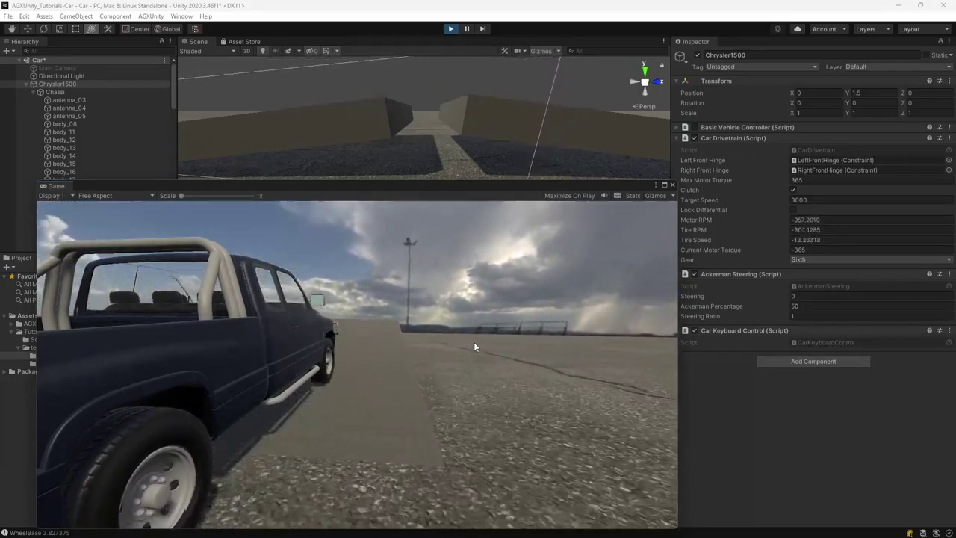
pyautogui.press('Left')
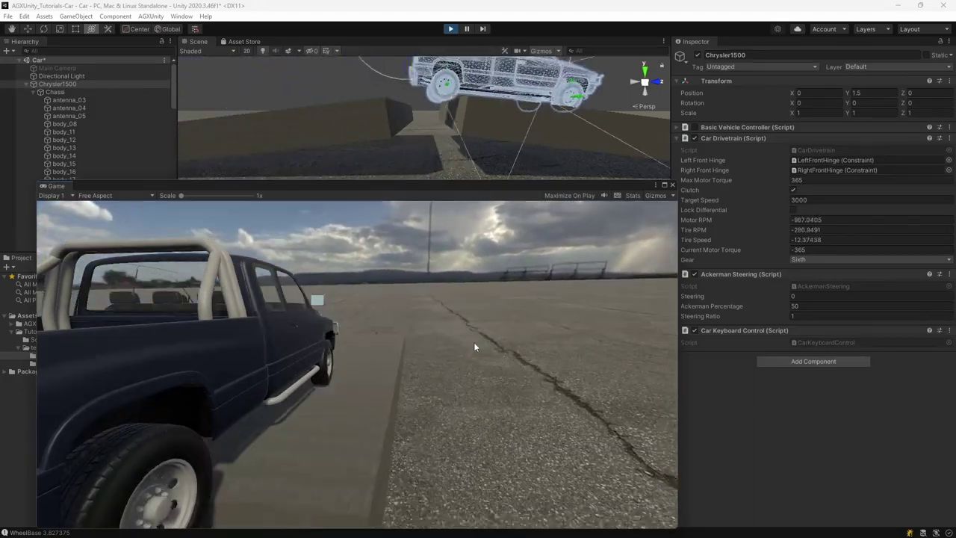
# Step: Slow the truck, back it up in reverse while steering right, and drive forward in first gear while steering to both sides
pyautogui.press('Down')
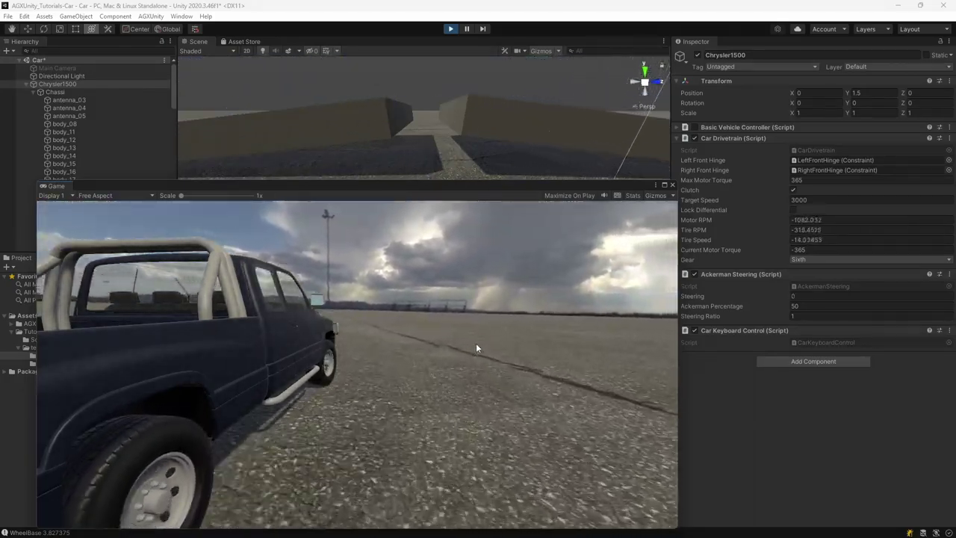
pyautogui.press('Right')
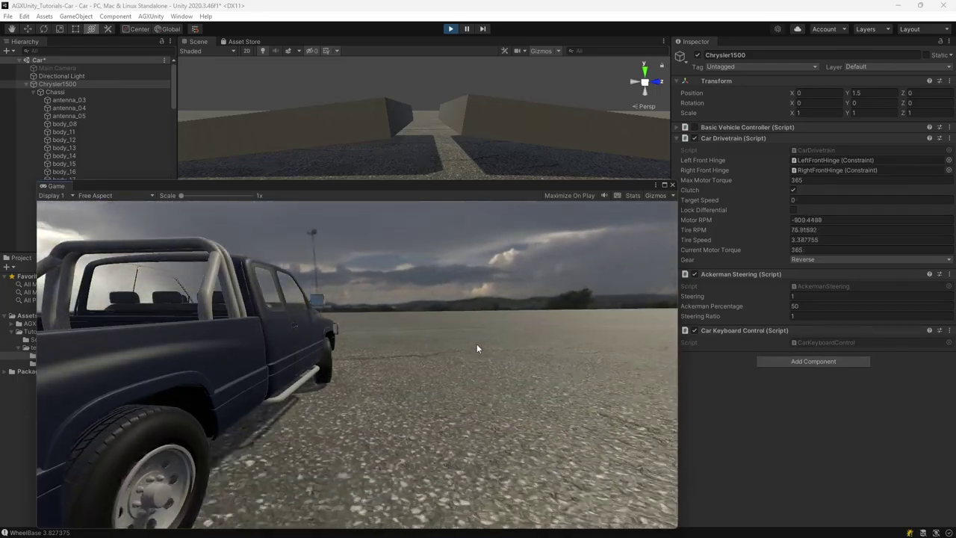
pyautogui.press('Up')
pyautogui.press('Left')
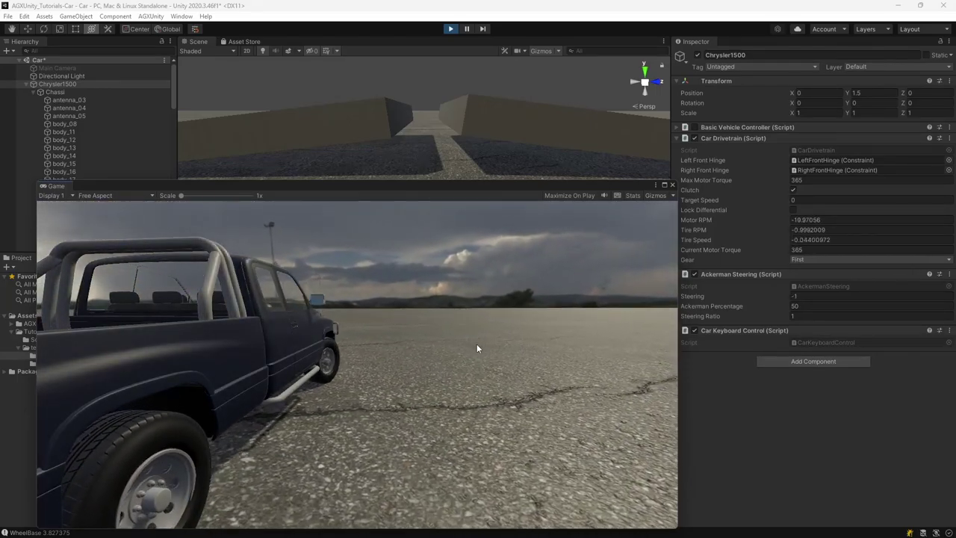
pyautogui.press('Right')
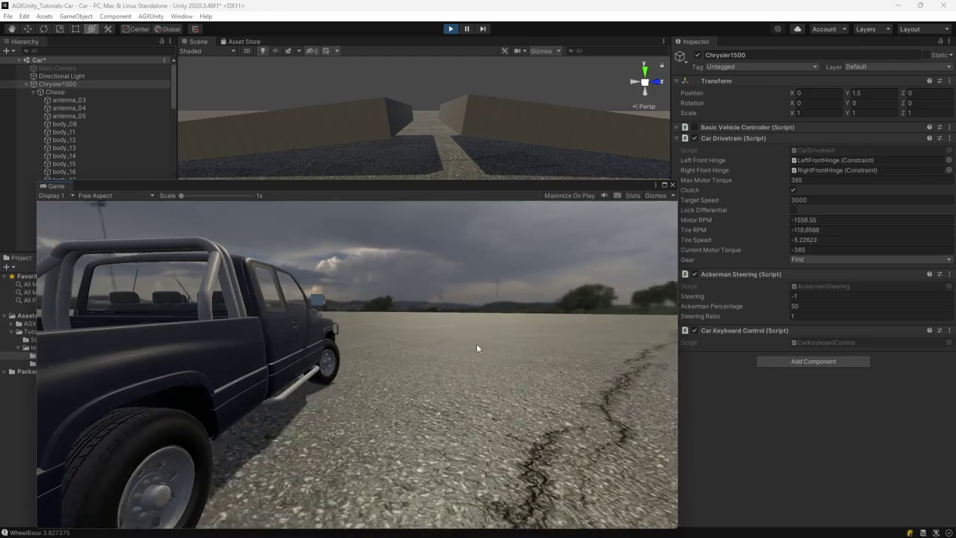